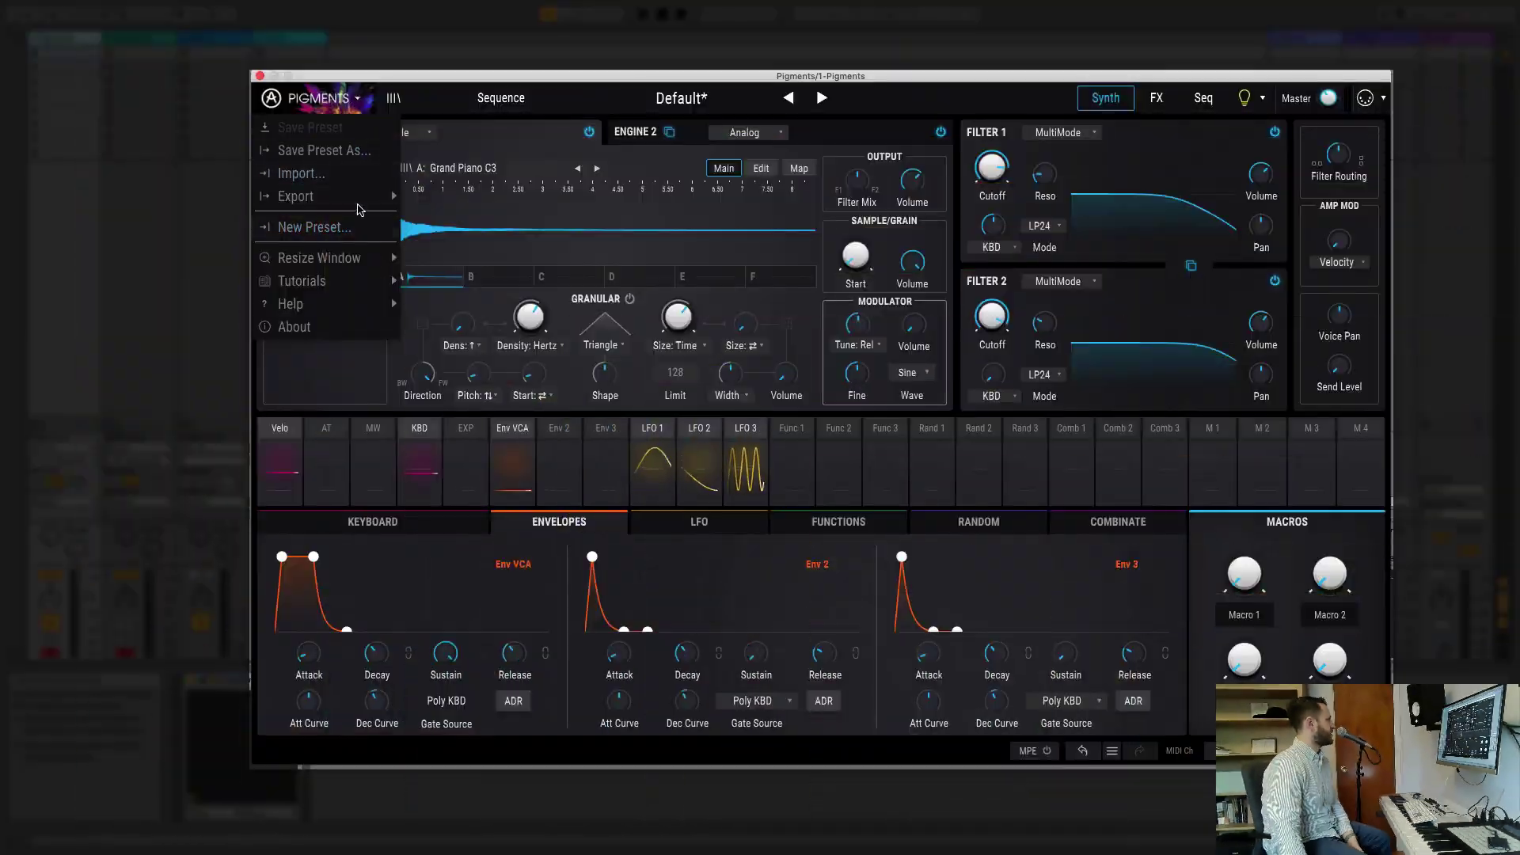
# Create a new preset so the synth starts from the default patch
pyautogui.click(356, 227)
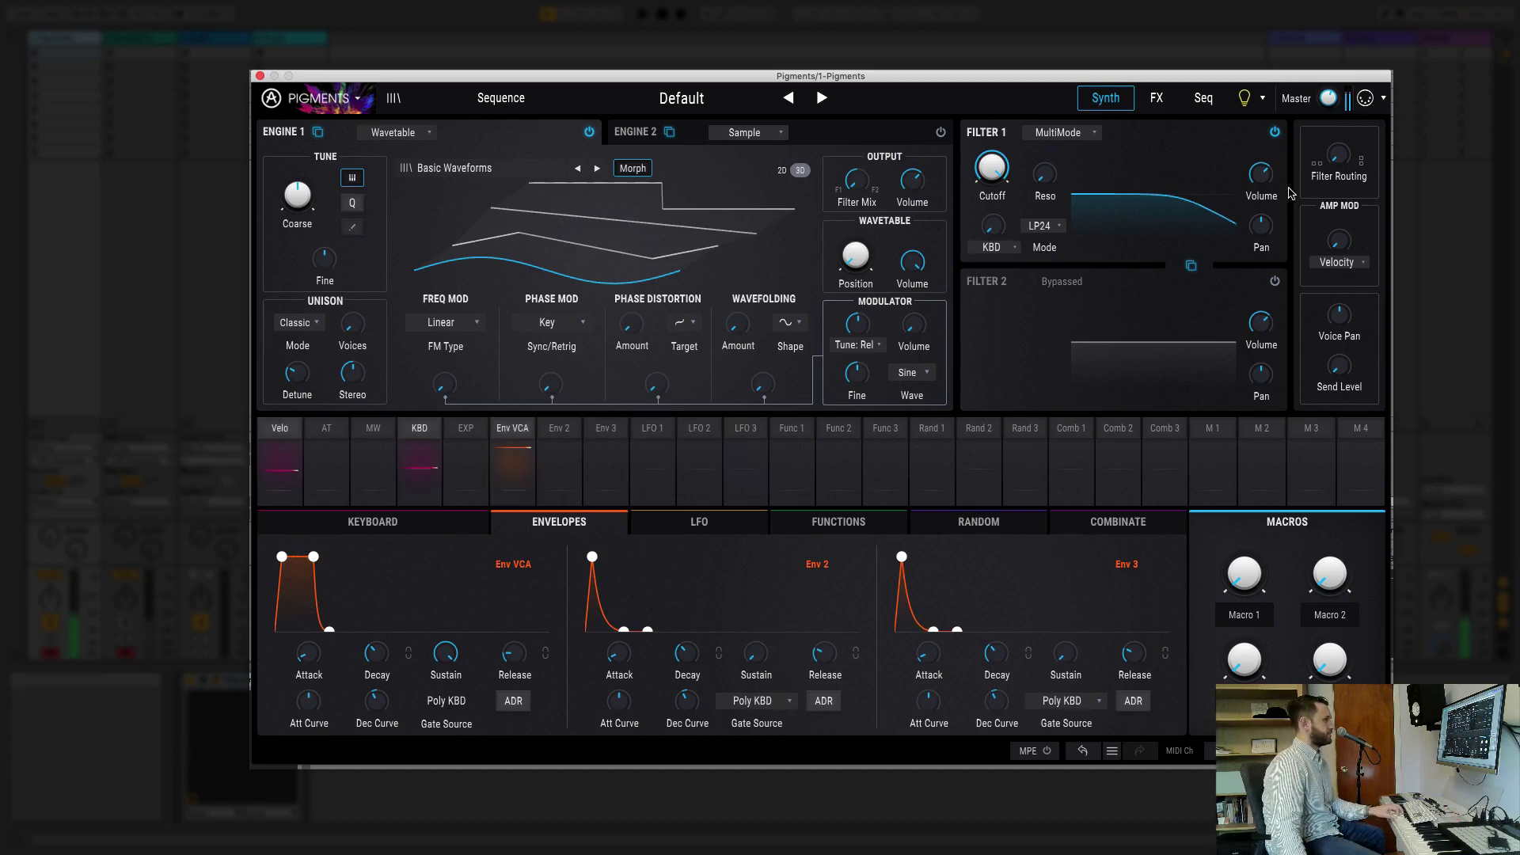
pyautogui.moveTo(1329, 99)
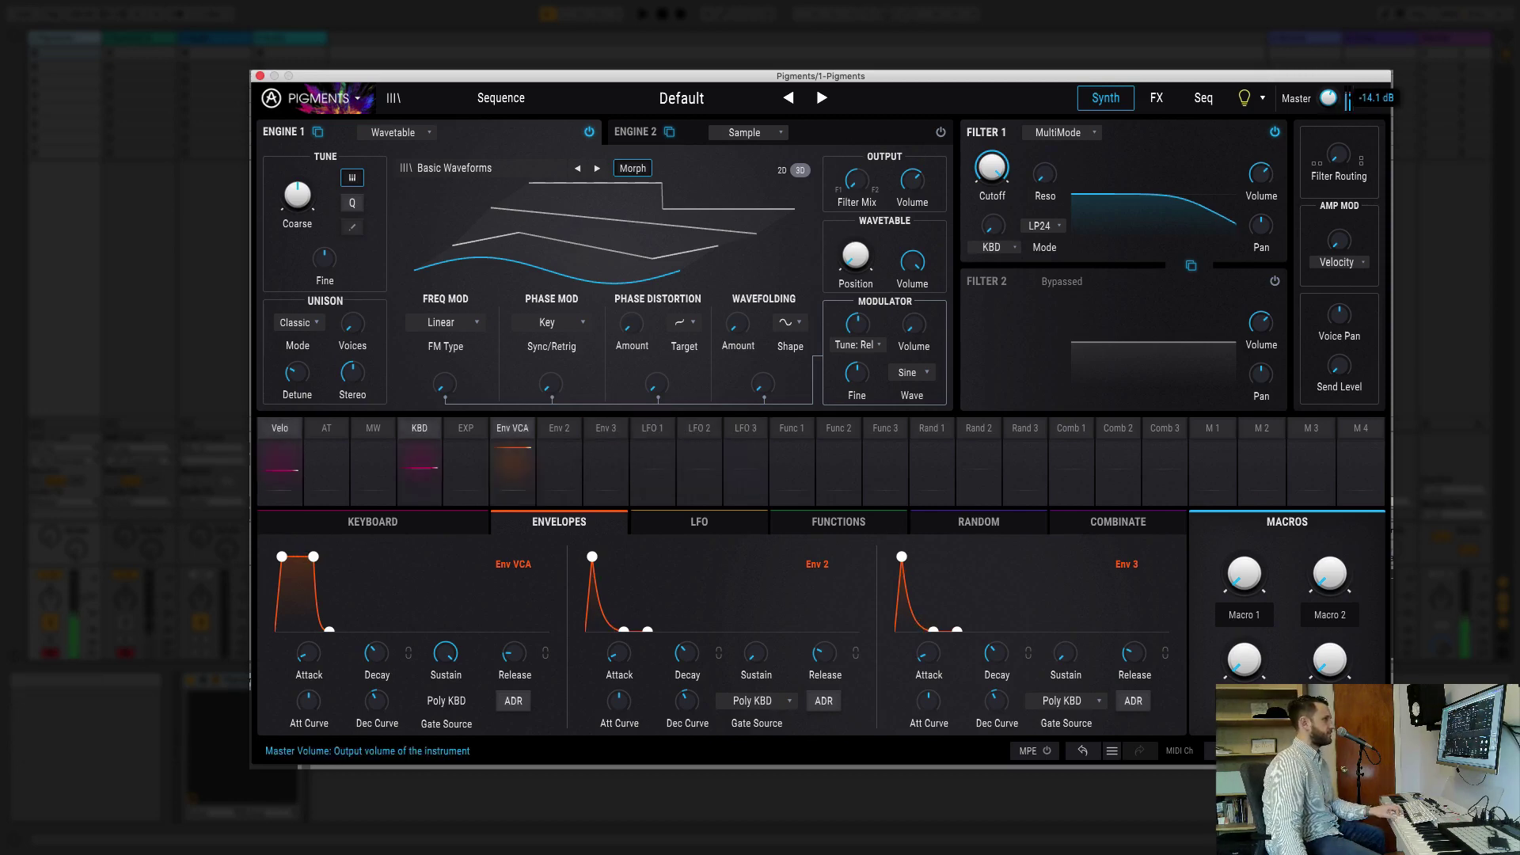
pyautogui.click(1481, 588)
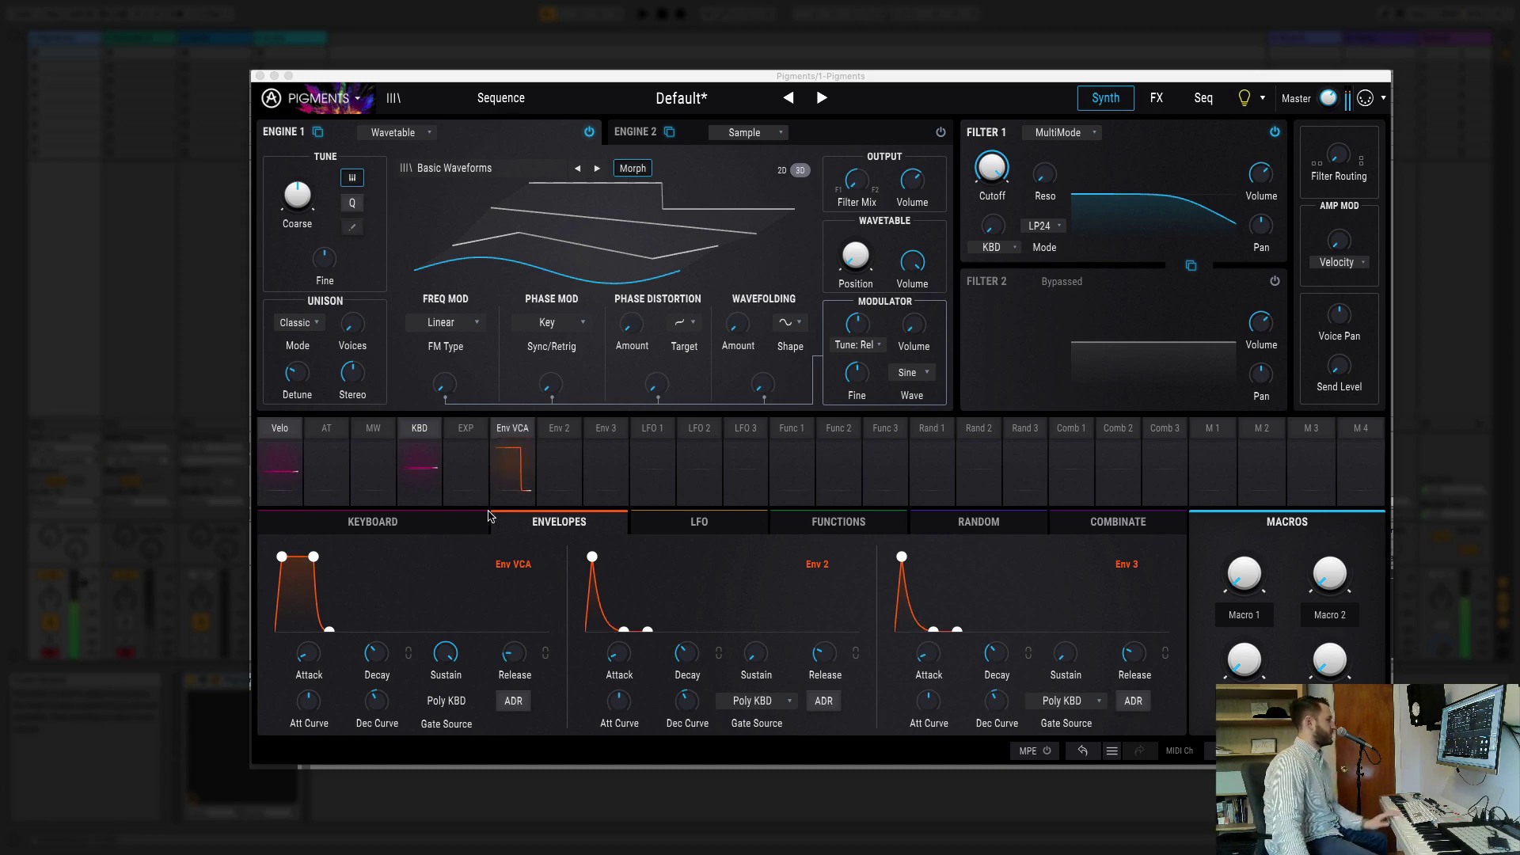
# Look through the keyboard, envelope, LFO, function and random modulator settings
pyautogui.click(409, 529)
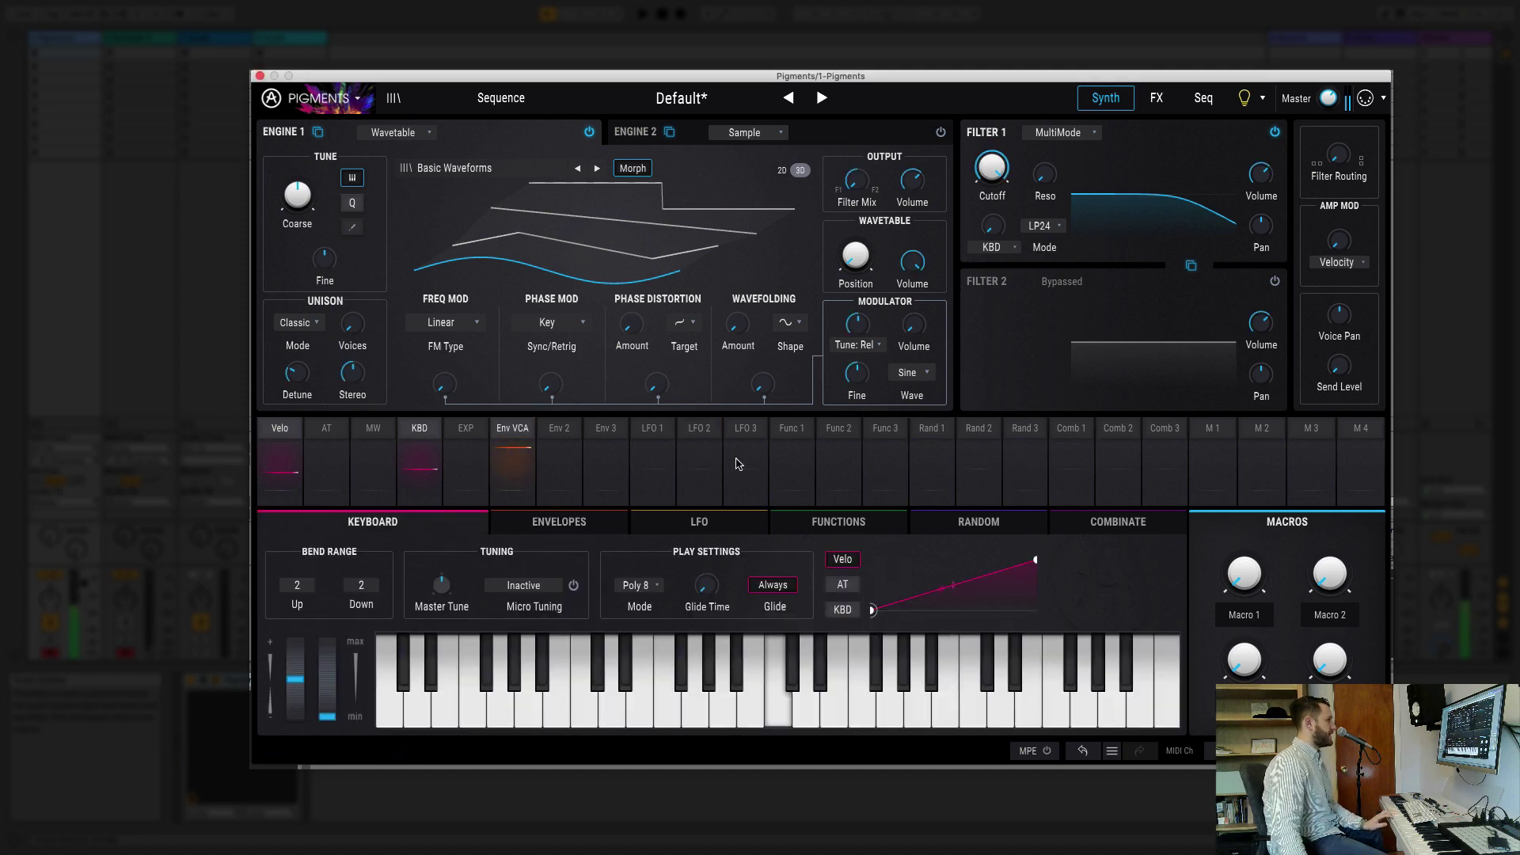
pyautogui.click(586, 528)
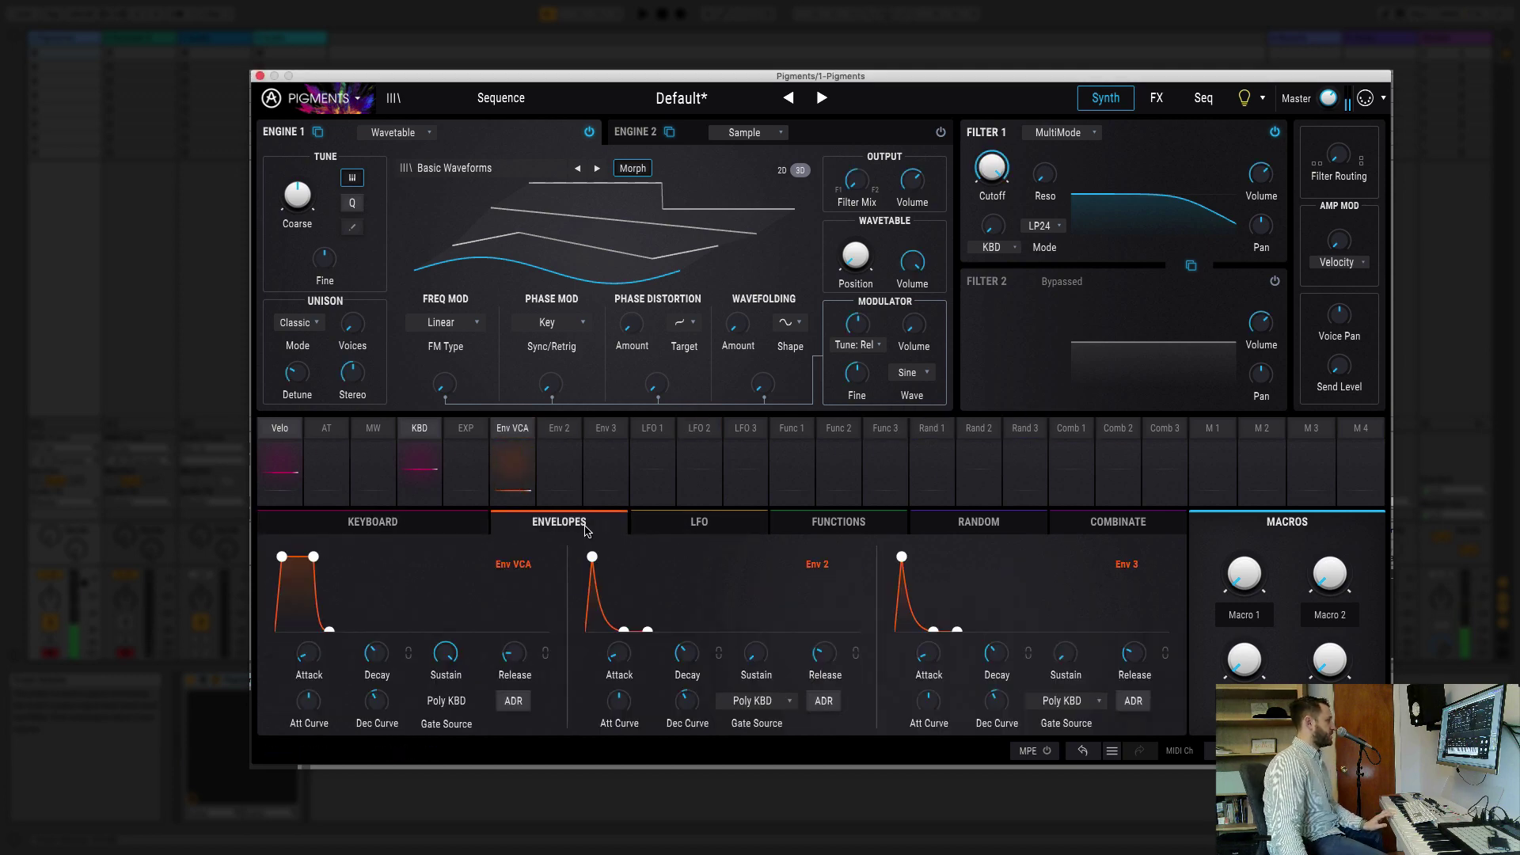
pyautogui.click(704, 524)
pyautogui.click(835, 522)
pyautogui.click(980, 523)
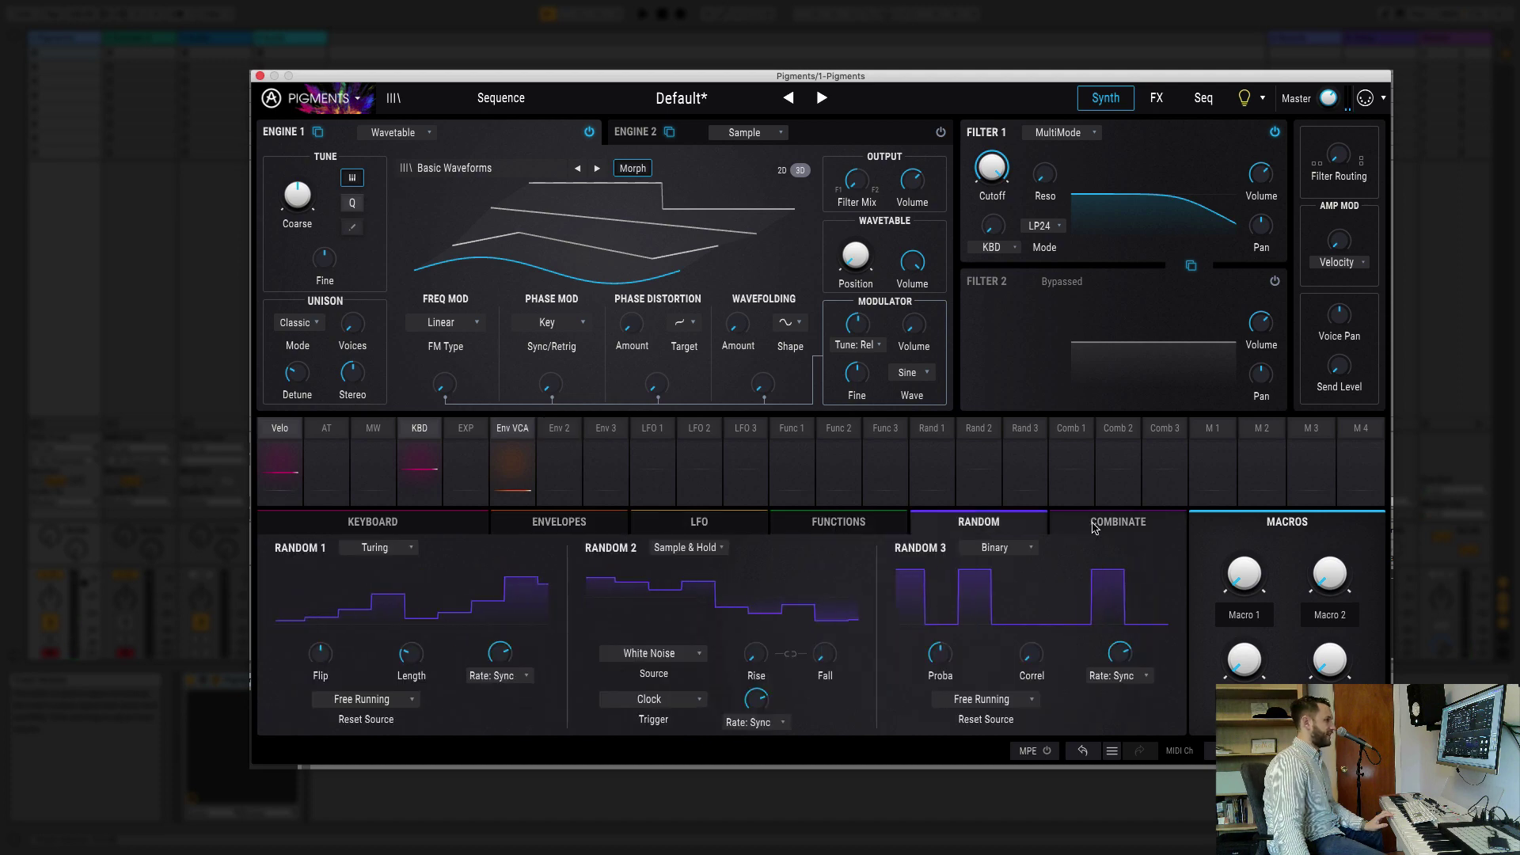
pyautogui.click(366, 524)
# Try Env VCA attack times of 543 ms and 273 ms, and settle on a short attack
pyautogui.click(546, 524)
pyautogui.moveTo(309, 660)
pyautogui.mouseDown()
pyautogui.moveTo(309, 633)
pyautogui.moveTo(309, 660)
pyautogui.mouseUp()
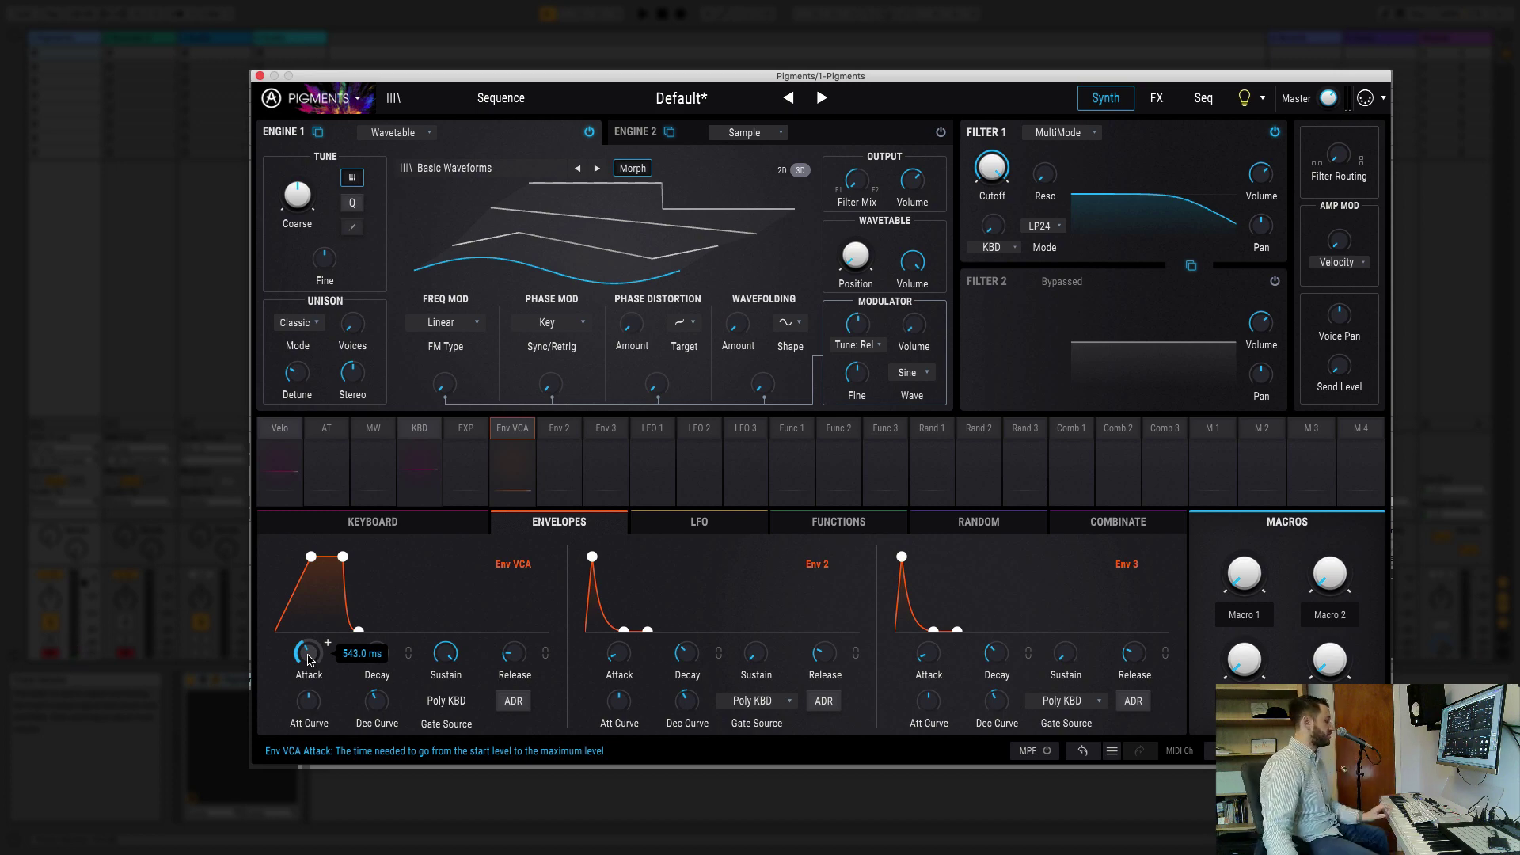
pyautogui.moveTo(309, 660); pyautogui.dragTo(305, 665)
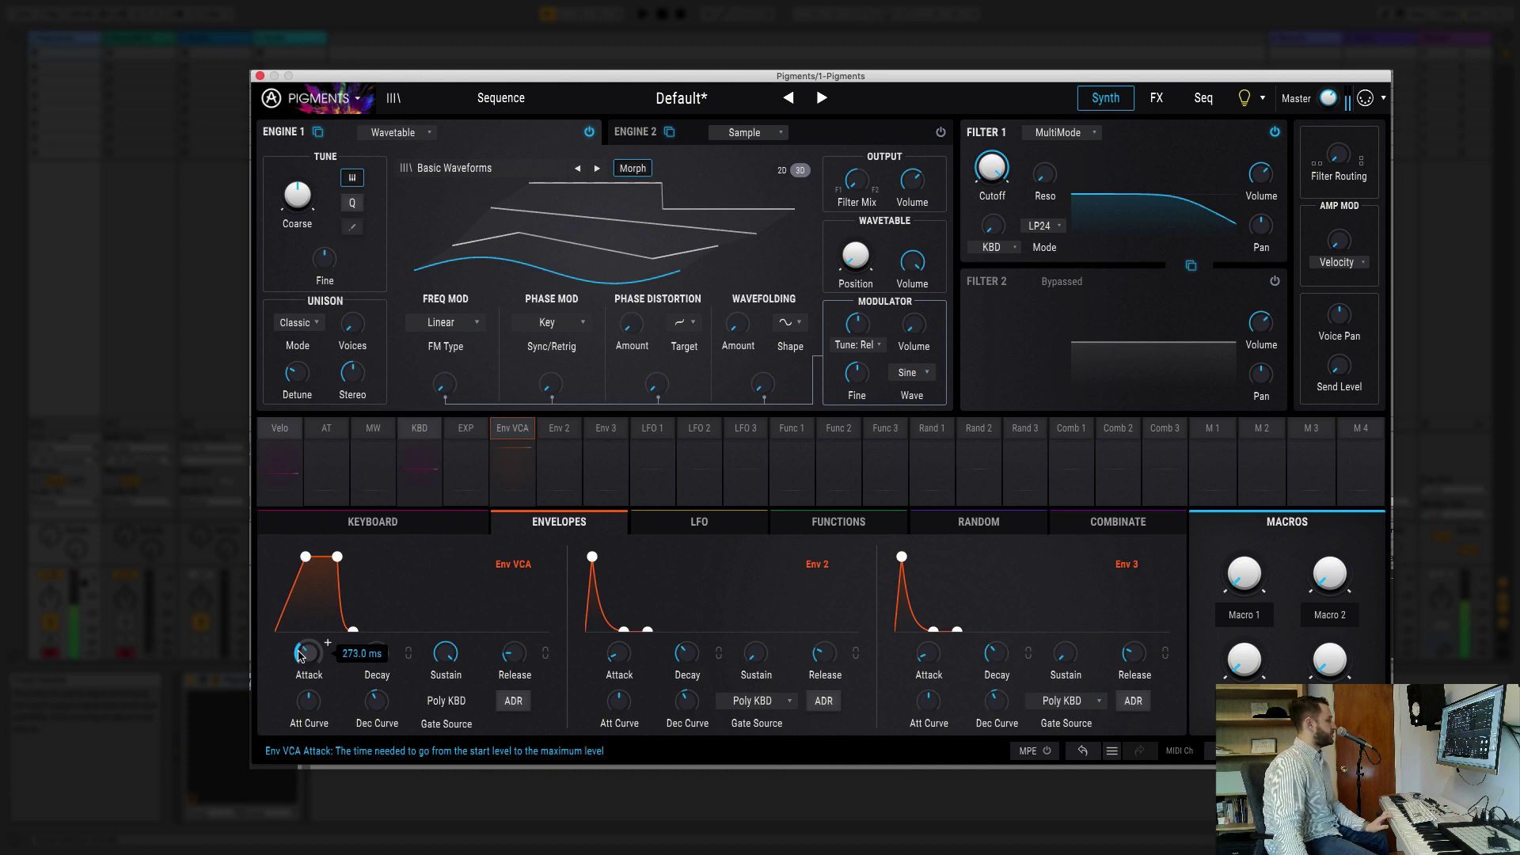
pyautogui.moveTo(308, 655); pyautogui.dragTo(308, 687)
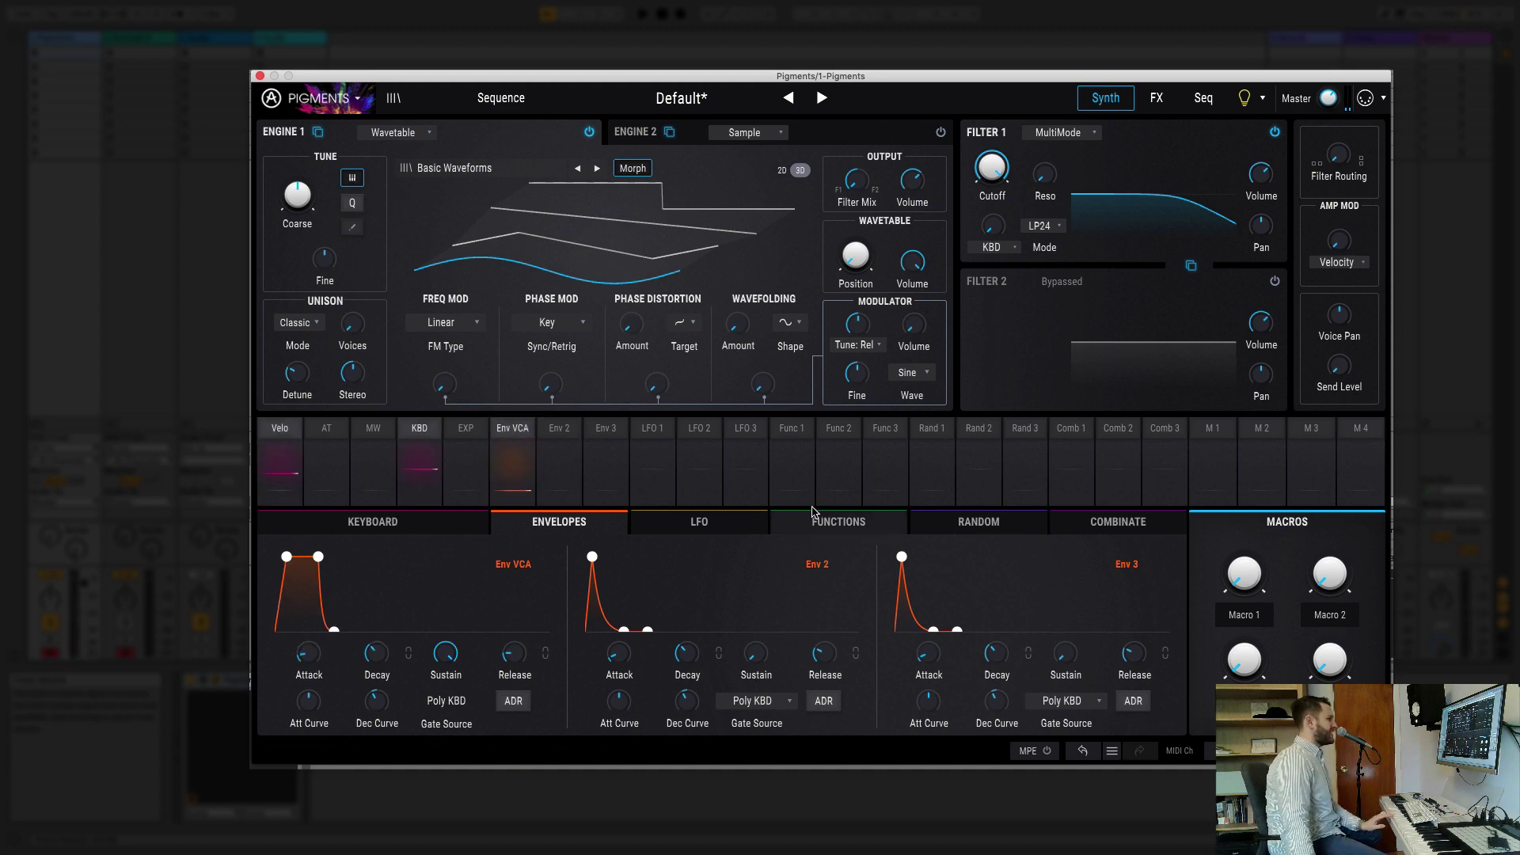
# Try modulating the Engine 1 wavetable position with LFO 1 at 0.45, and reset the modulation amount to 0.00
pyautogui.moveTo(875, 266)
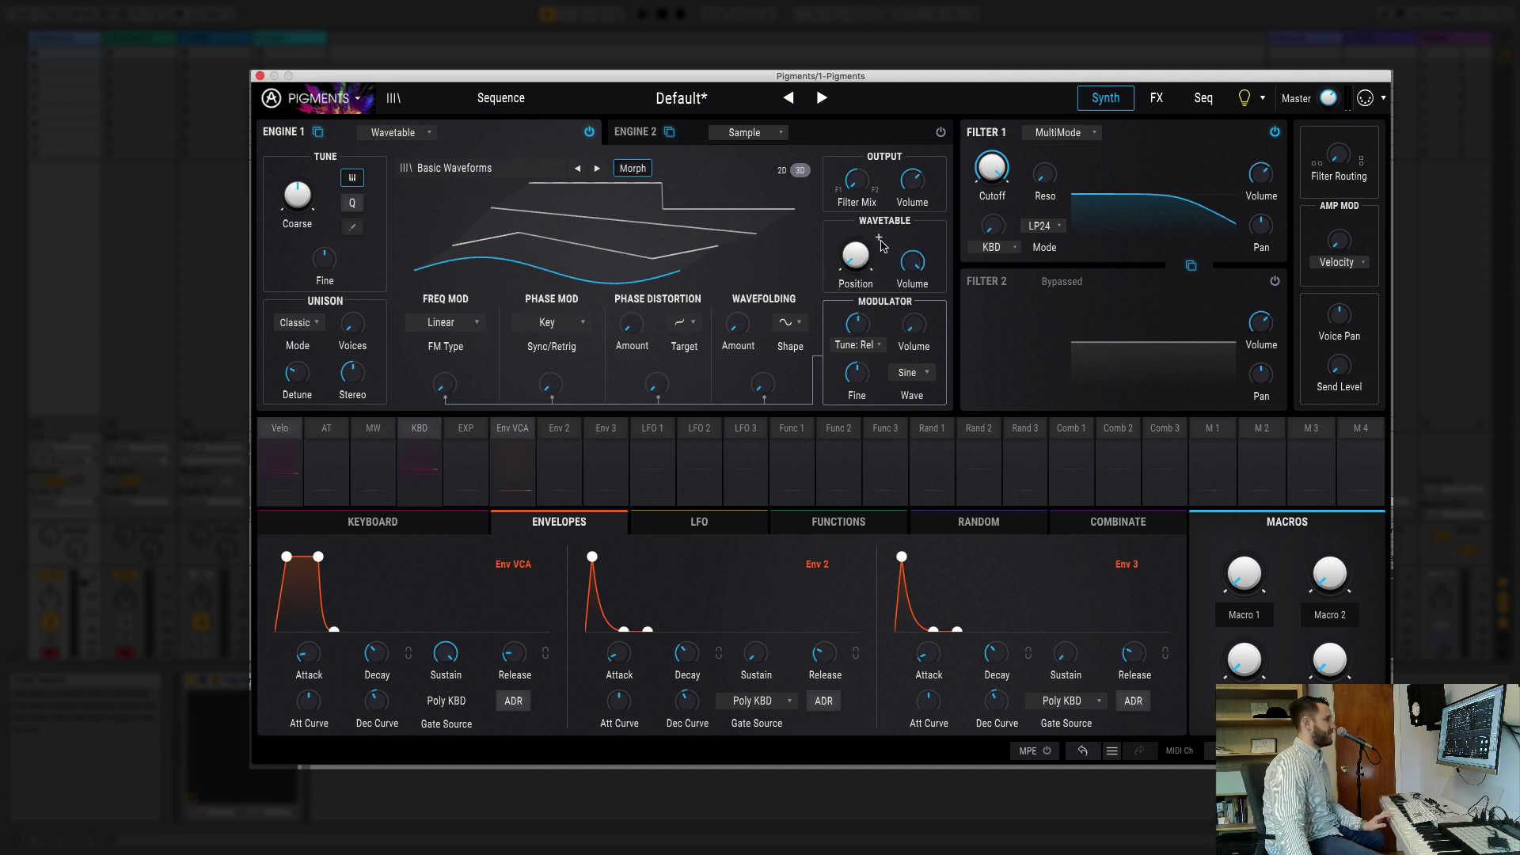
pyautogui.moveTo(878, 187)
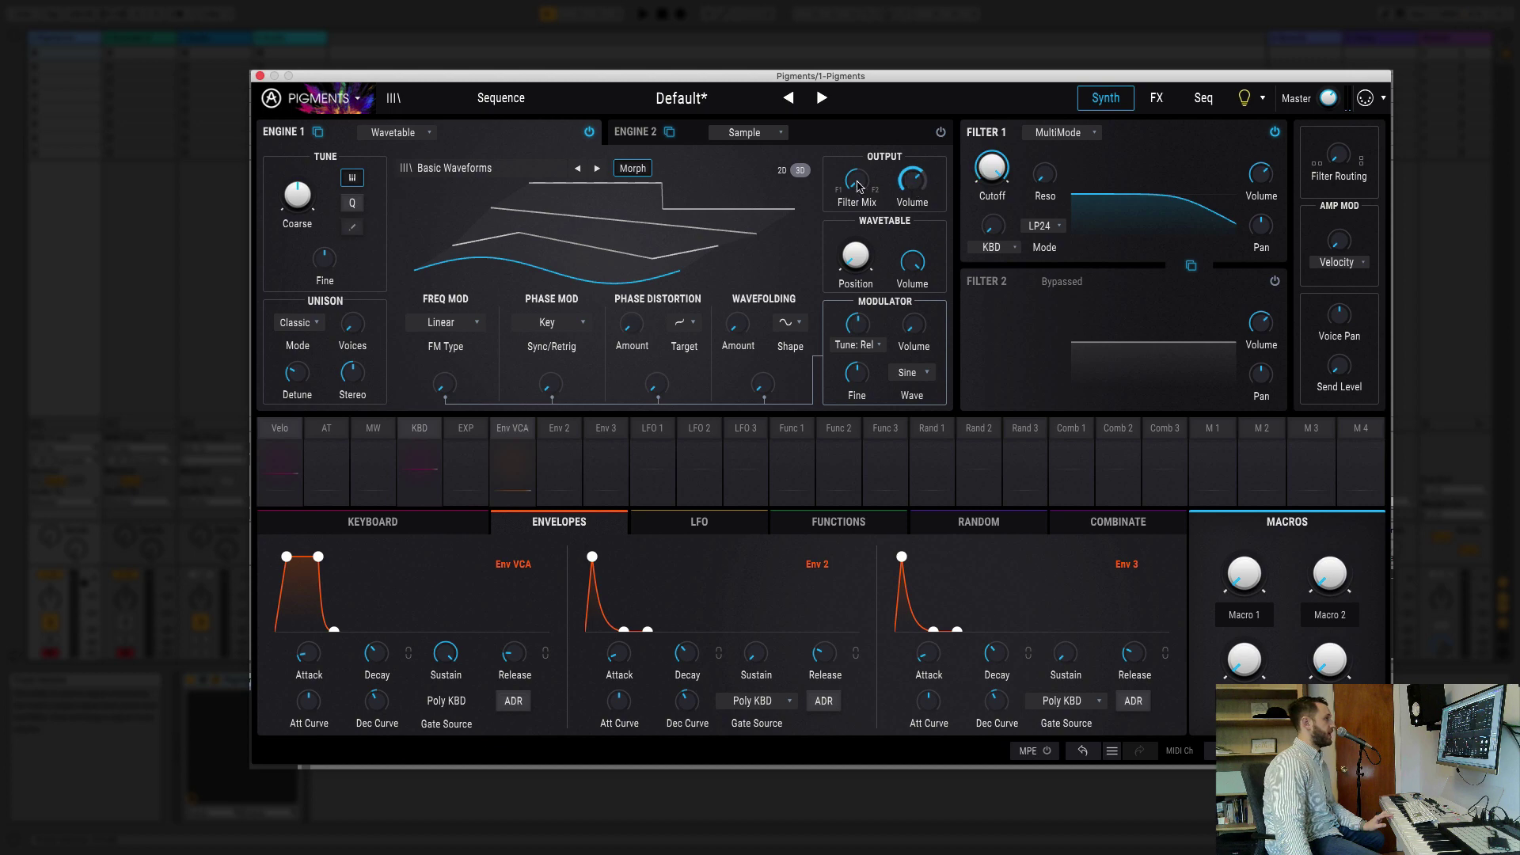
pyautogui.click(879, 239)
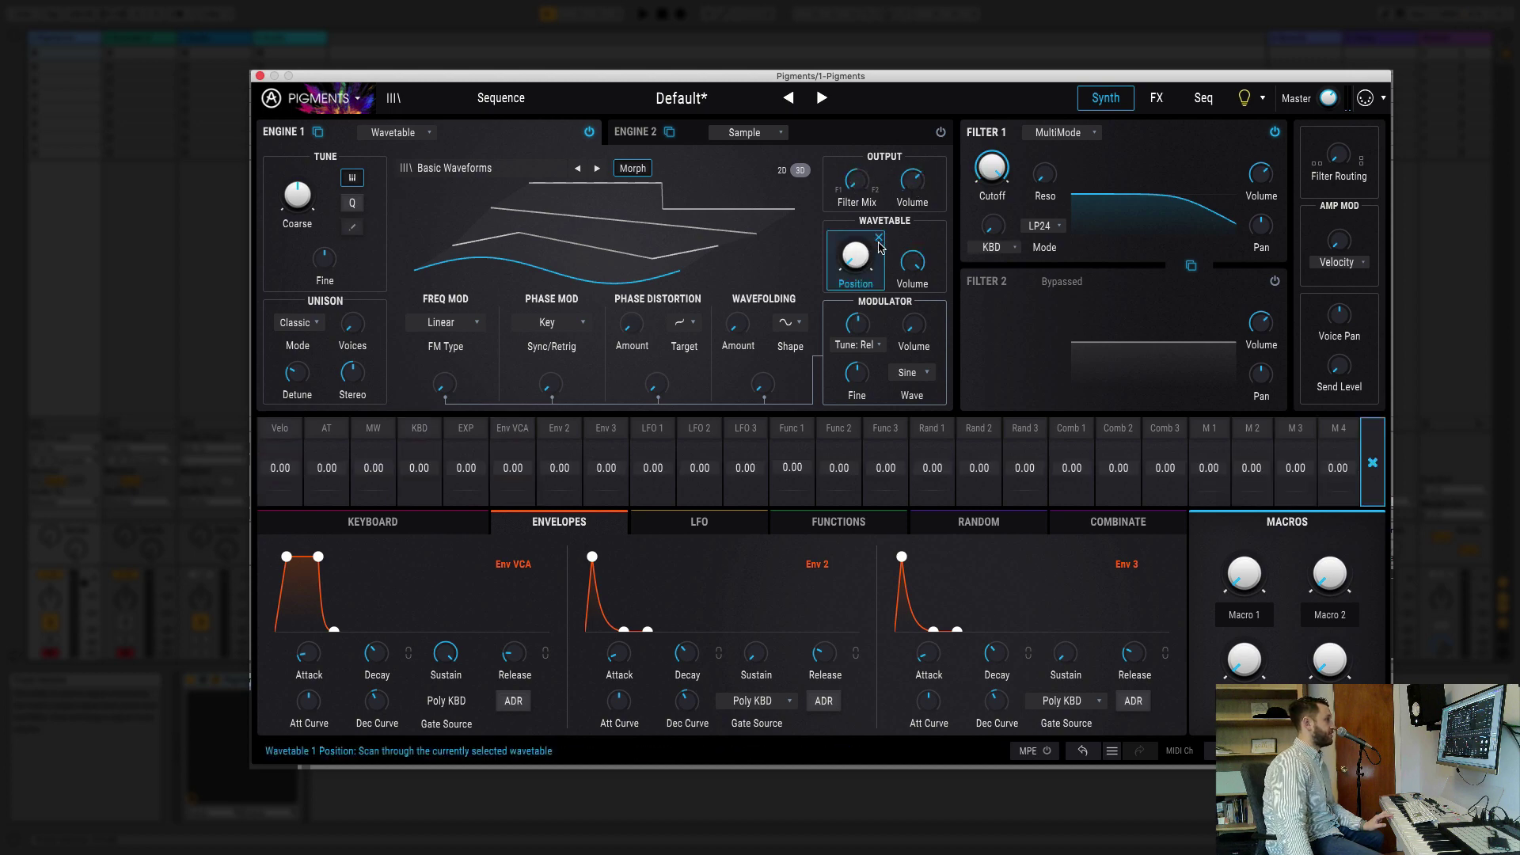
pyautogui.moveTo(652, 473); pyautogui.dragTo(652, 454)
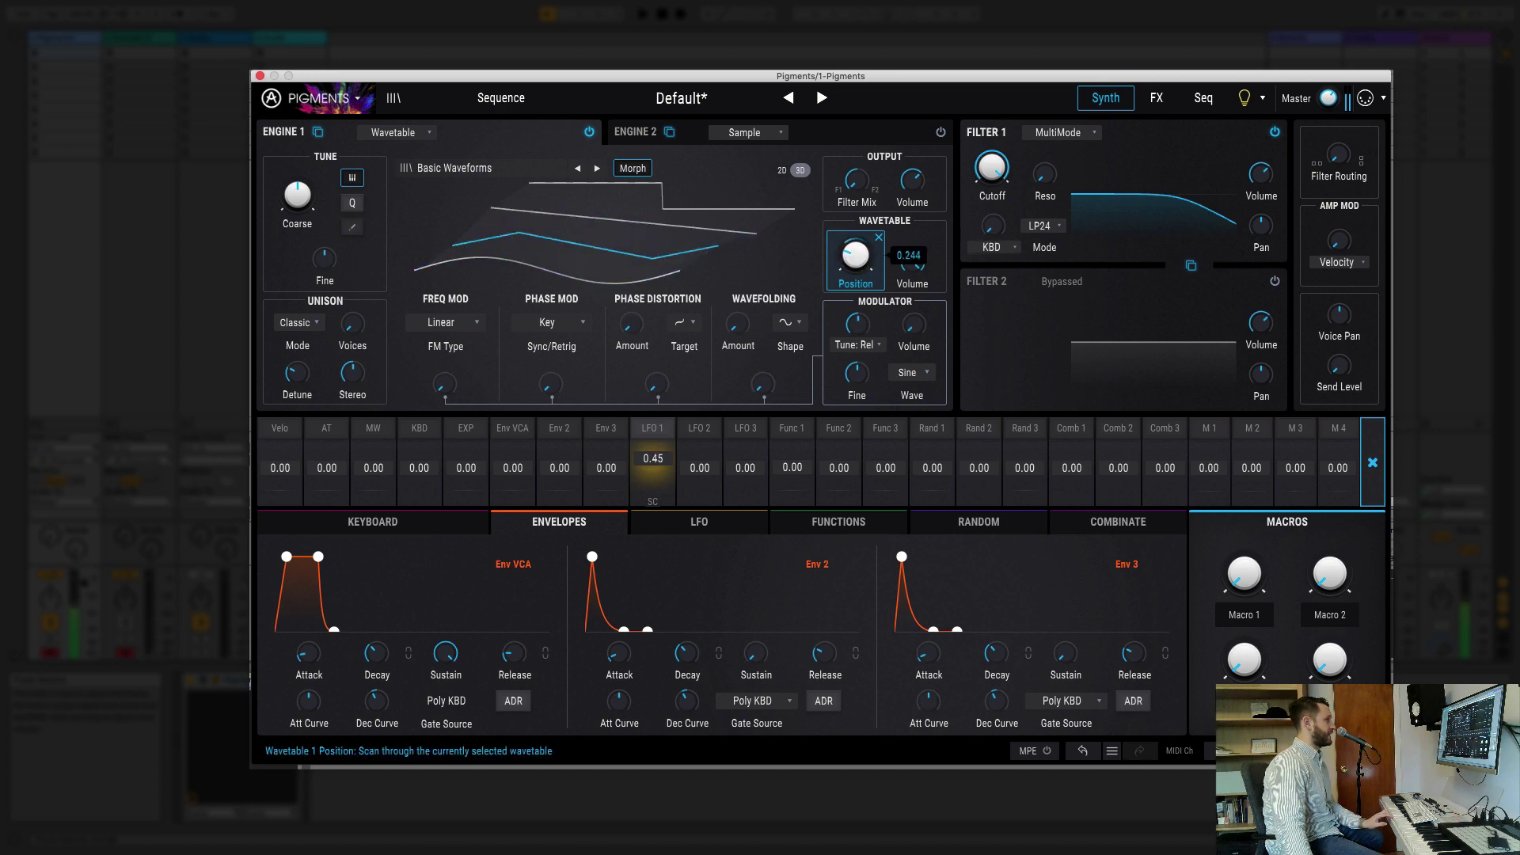
pyautogui.moveTo(866, 264); pyautogui.dragTo(865, 297)
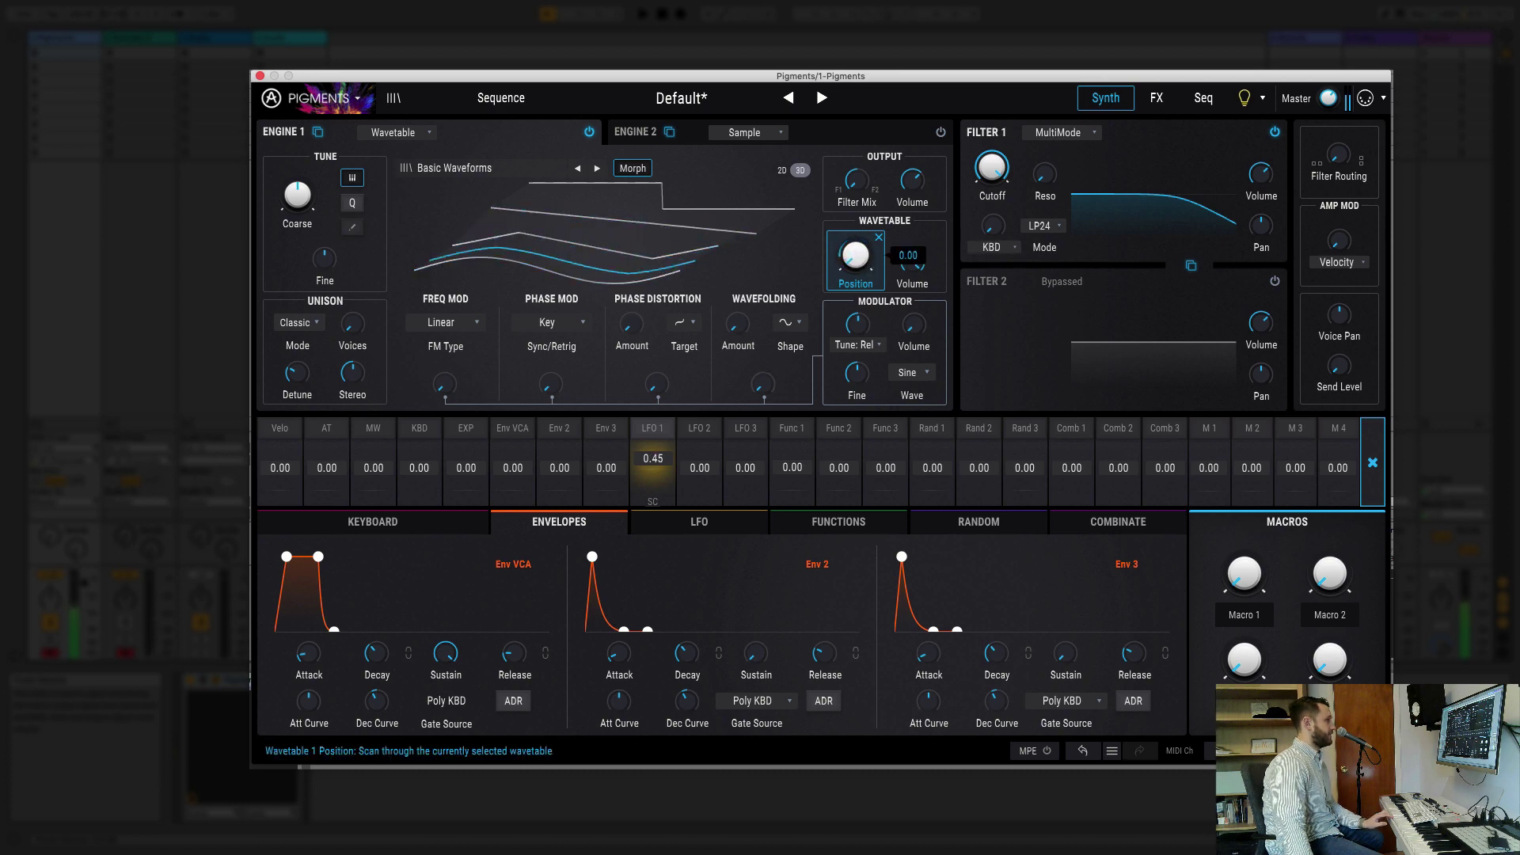
pyautogui.moveTo(653, 458); pyautogui.dragTo(652, 472)
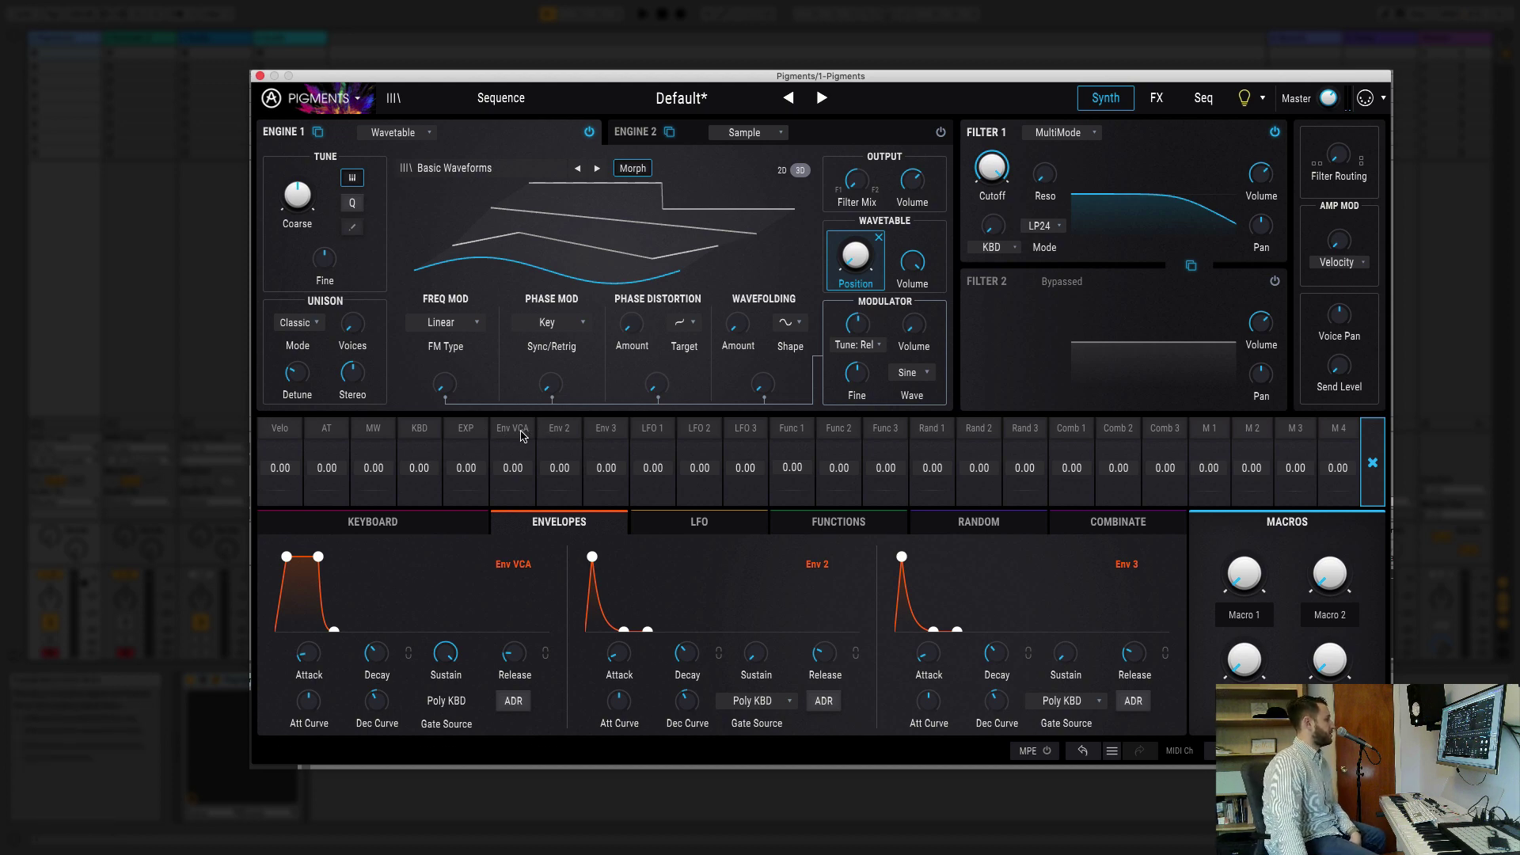
pyautogui.click(878, 237)
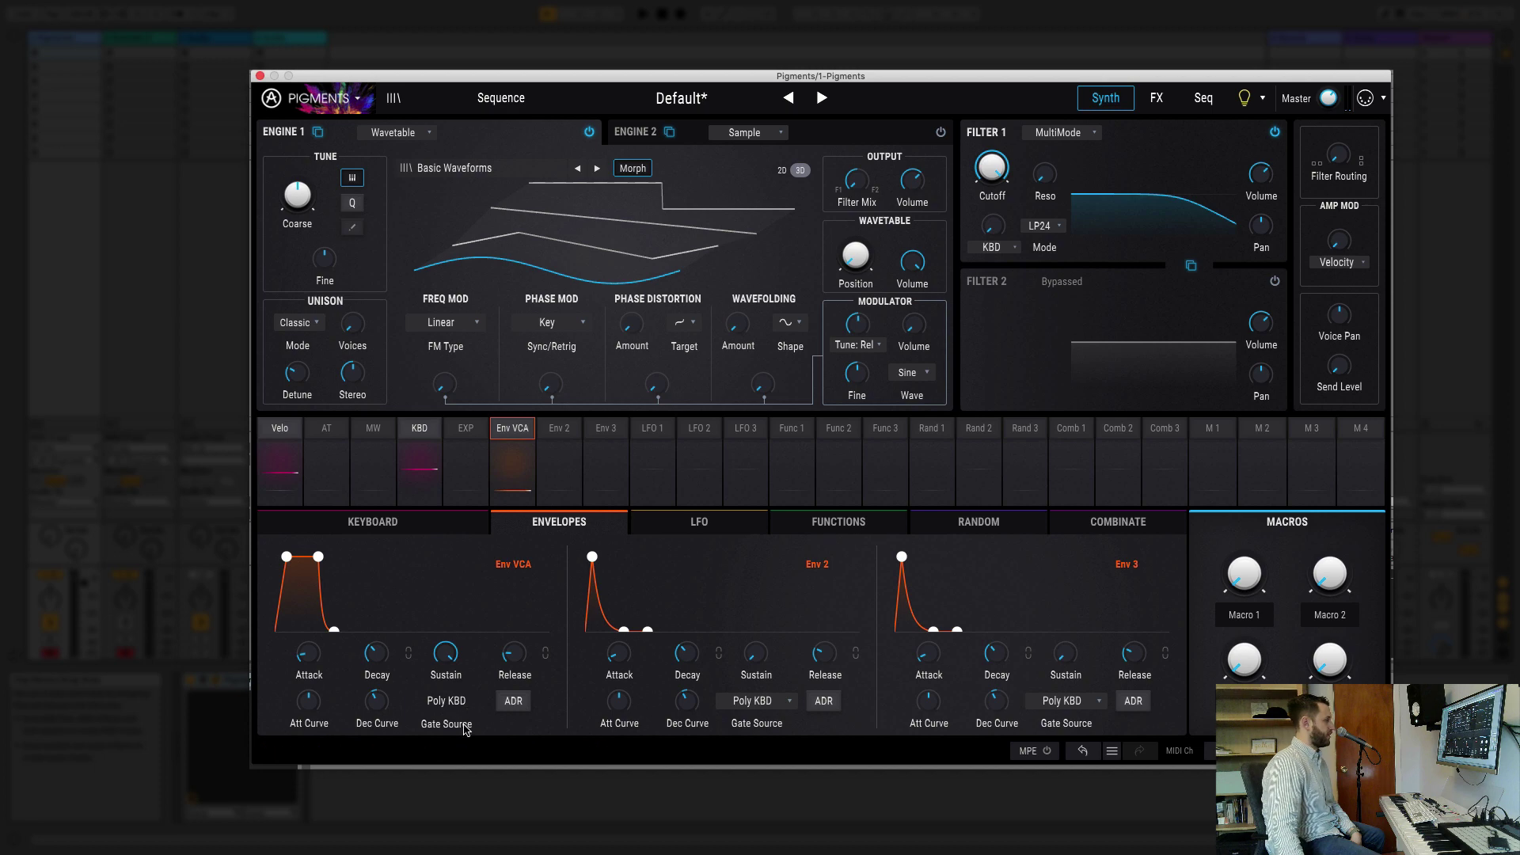
# Set the Env 2 gate source to LFO 1 and lengthen the Env 2 attack
pyautogui.click(779, 705)
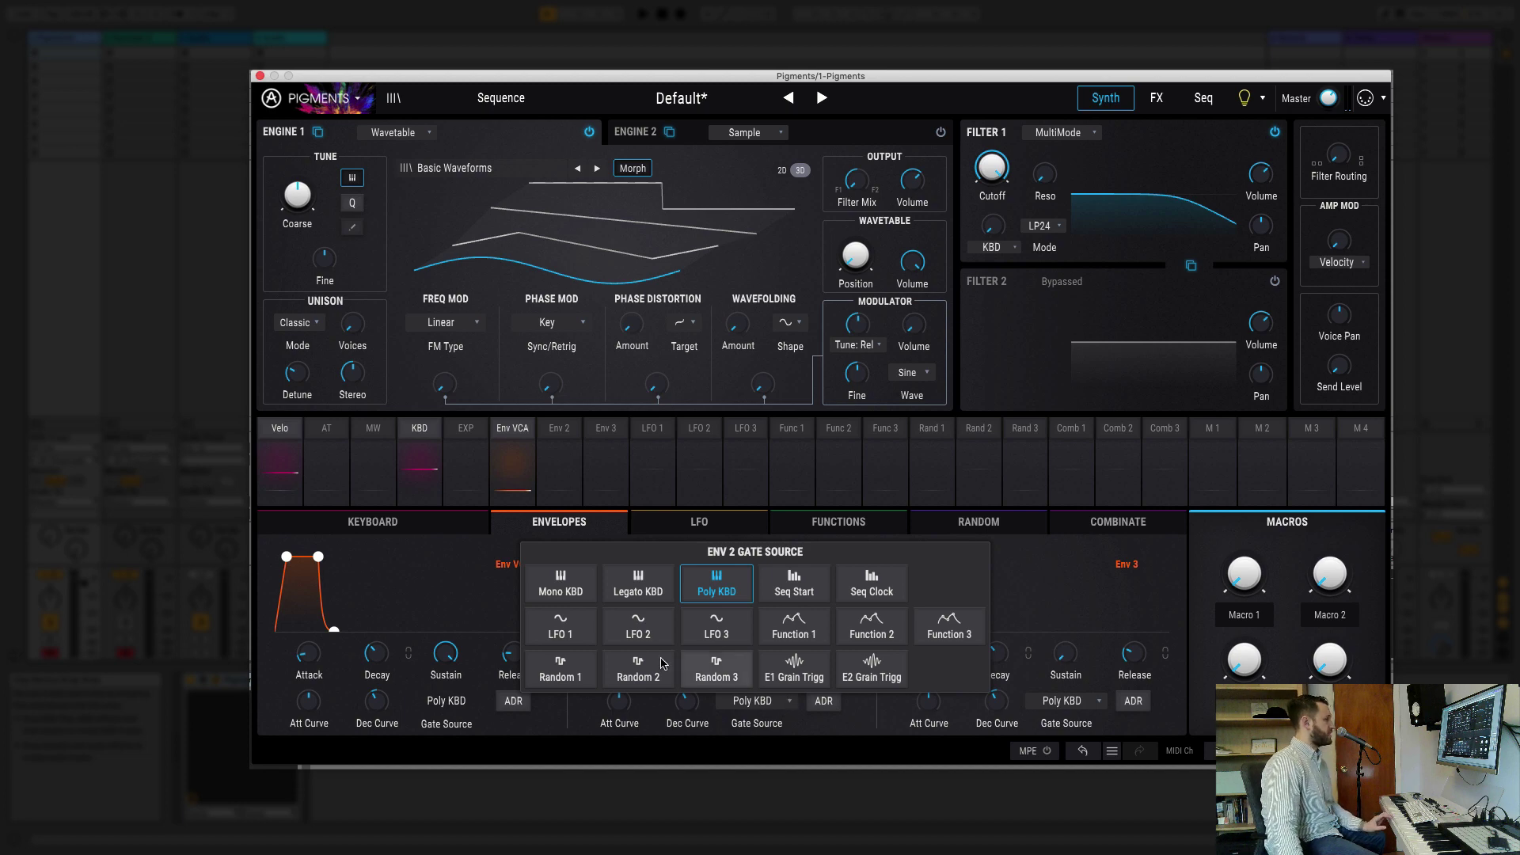
pyautogui.click(577, 630)
pyautogui.moveTo(619, 652)
pyautogui.mouseDown()
pyautogui.moveTo(619, 634)
pyautogui.moveTo(623, 659)
pyautogui.mouseUp()
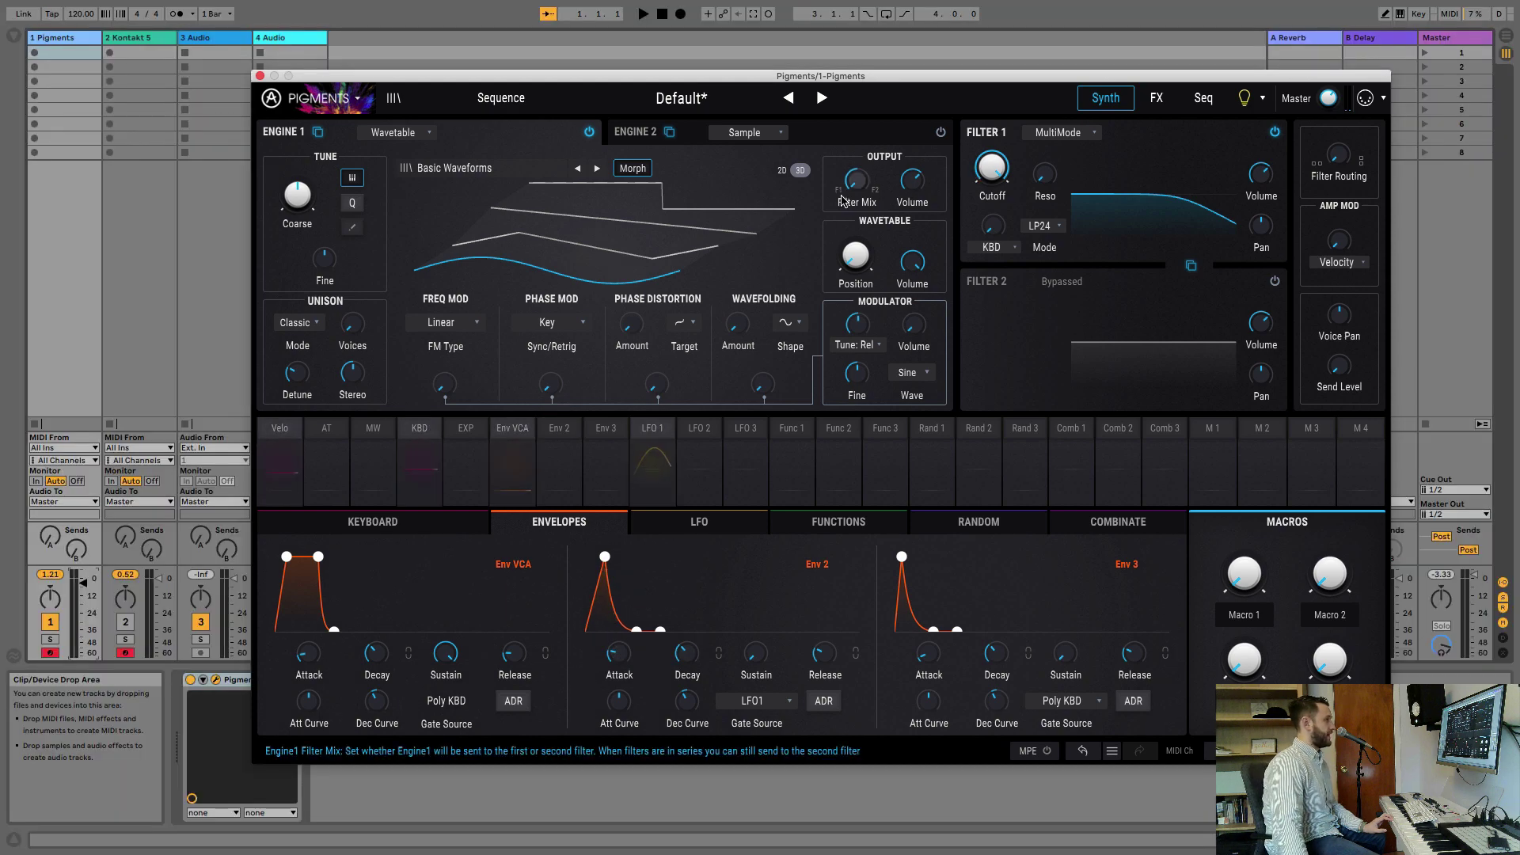
# Try modulating Filter 1 resonance with Env 2 at 0.88 and gating Env 2 from Mono KBD
pyautogui.click(1065, 165)
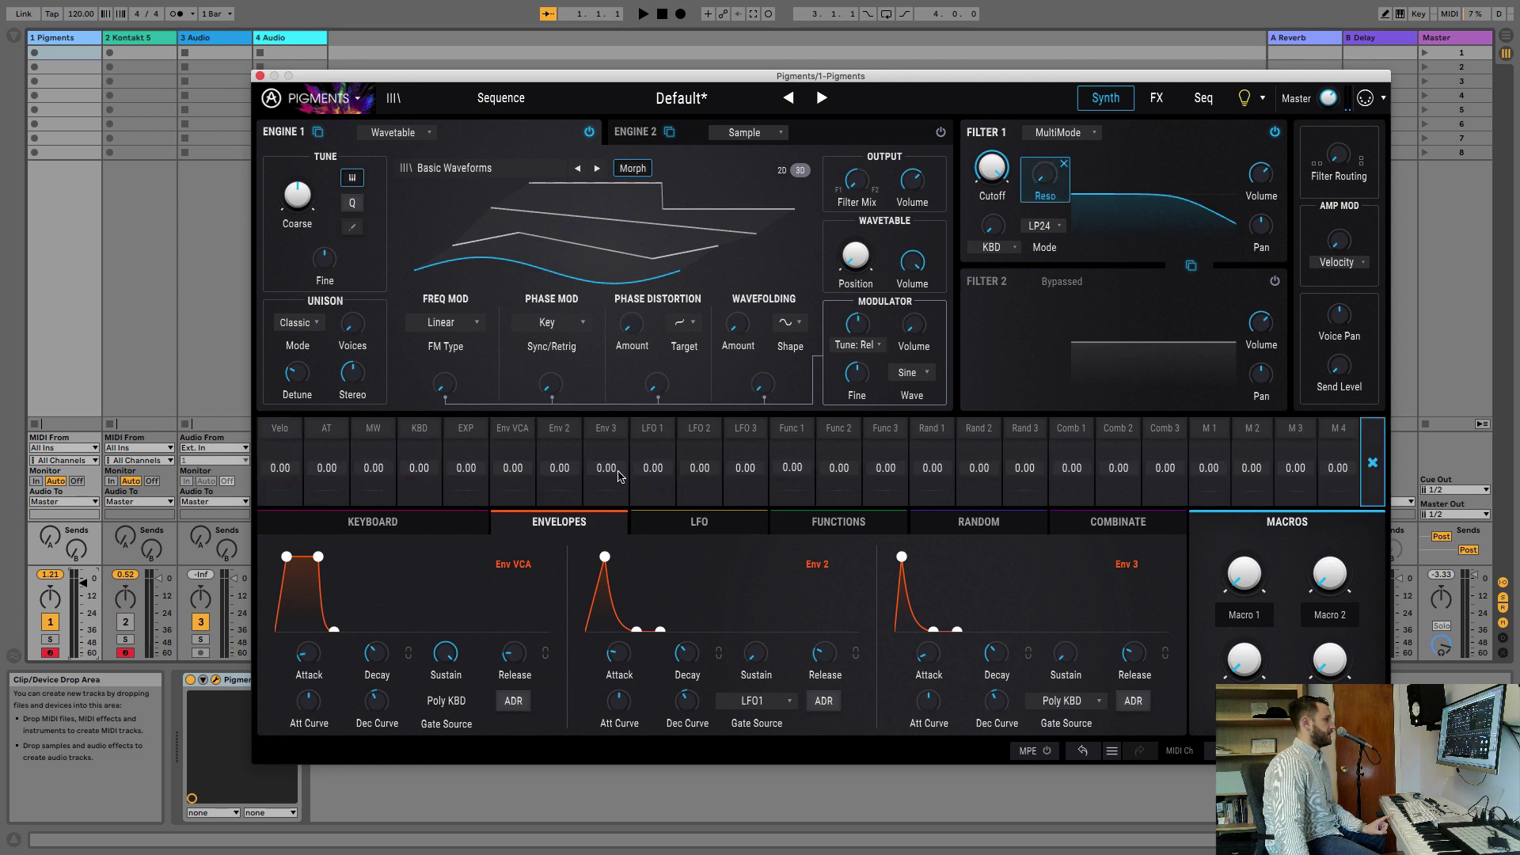
pyautogui.moveTo(560, 467)
pyautogui.mouseDown()
pyautogui.moveTo(560, 439)
pyautogui.moveTo(560, 452)
pyautogui.mouseUp()
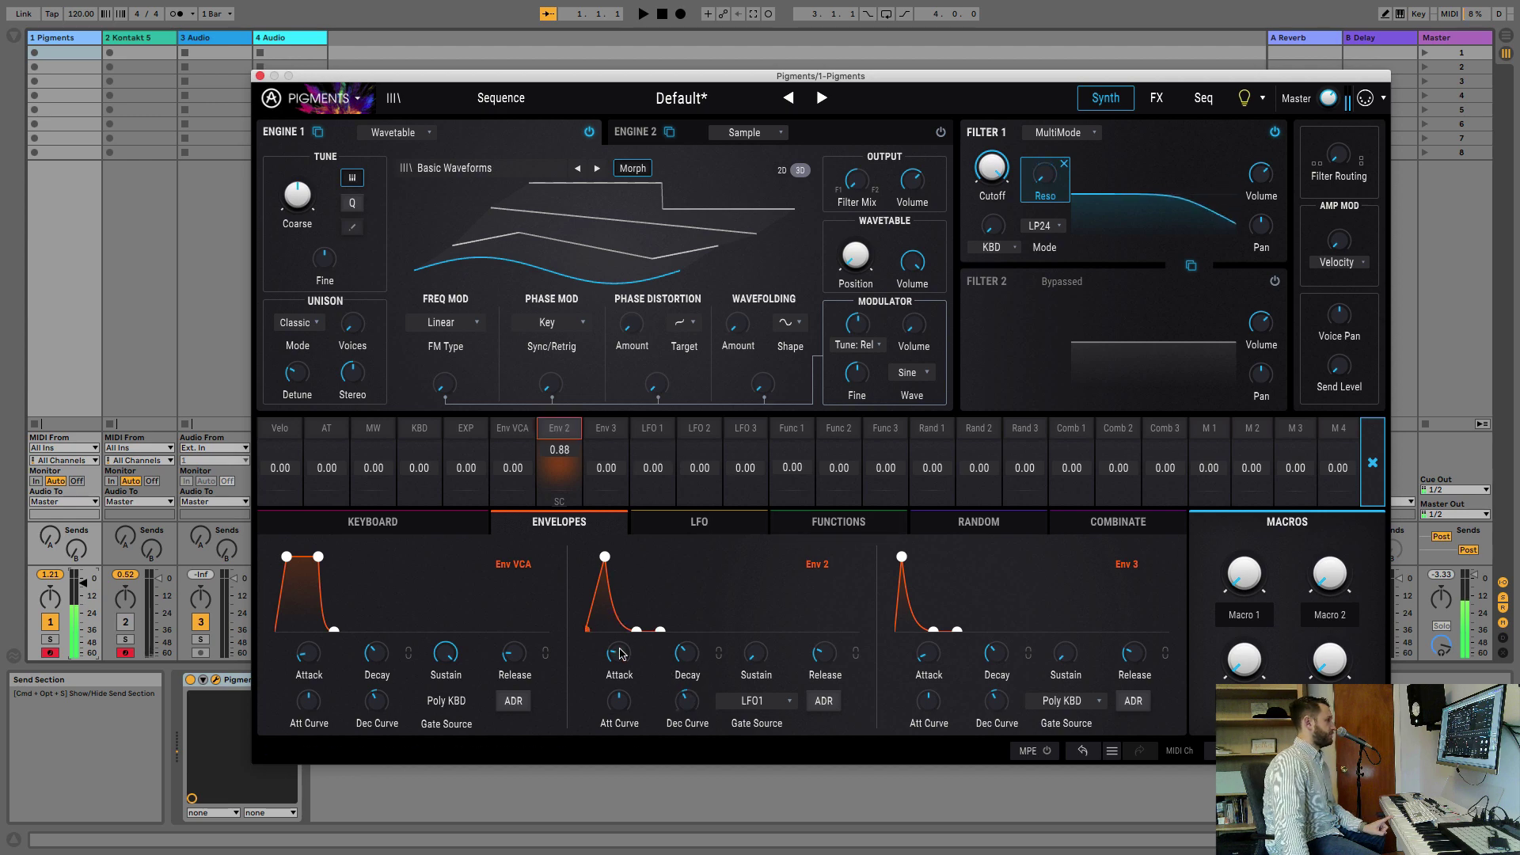
pyautogui.click(756, 702)
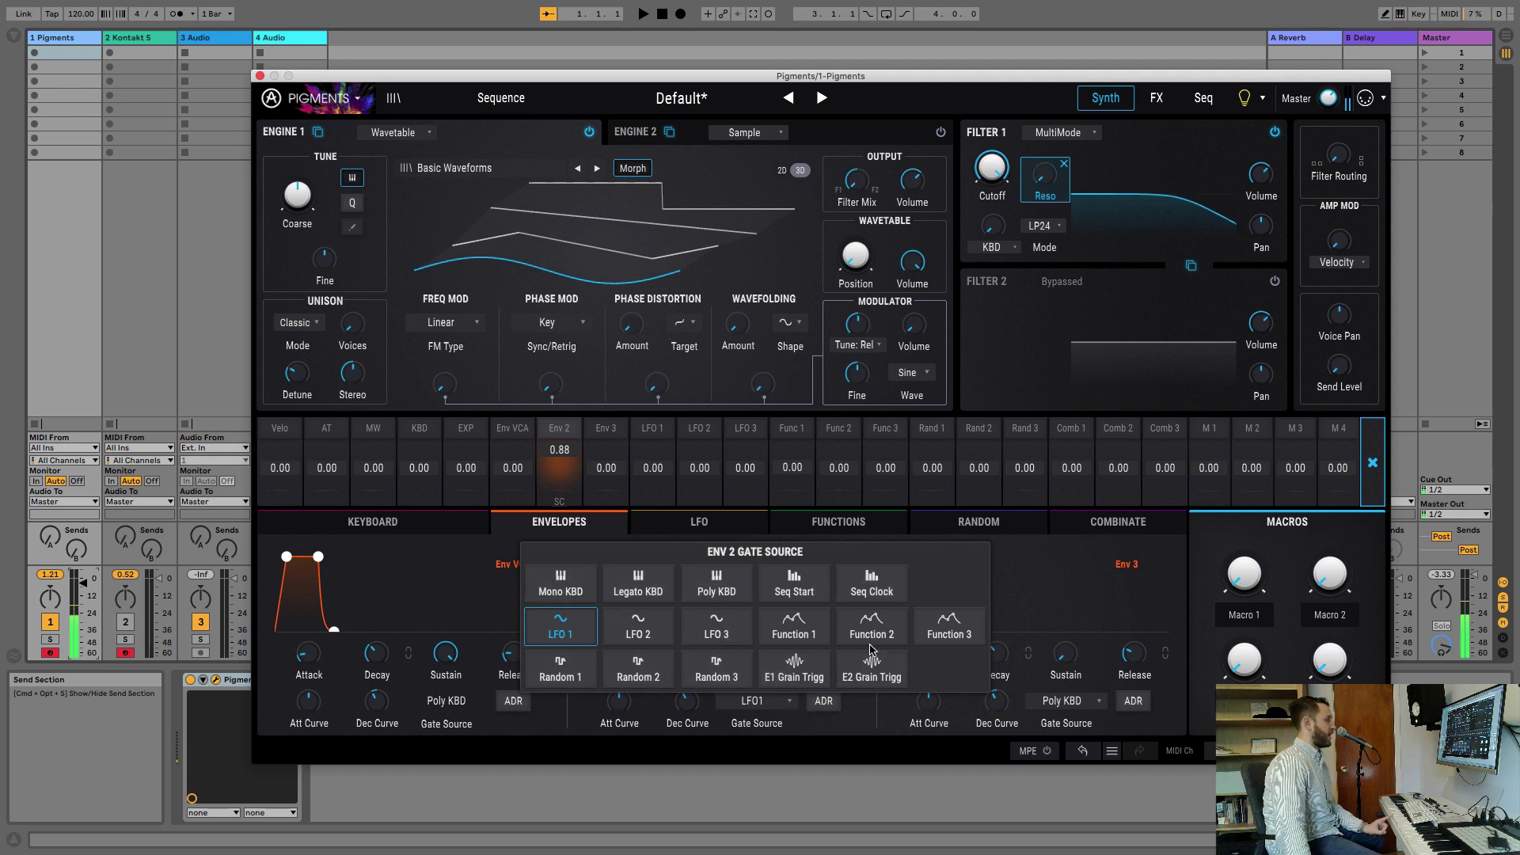
pyautogui.click(751, 726)
pyautogui.click(752, 702)
pyautogui.click(560, 585)
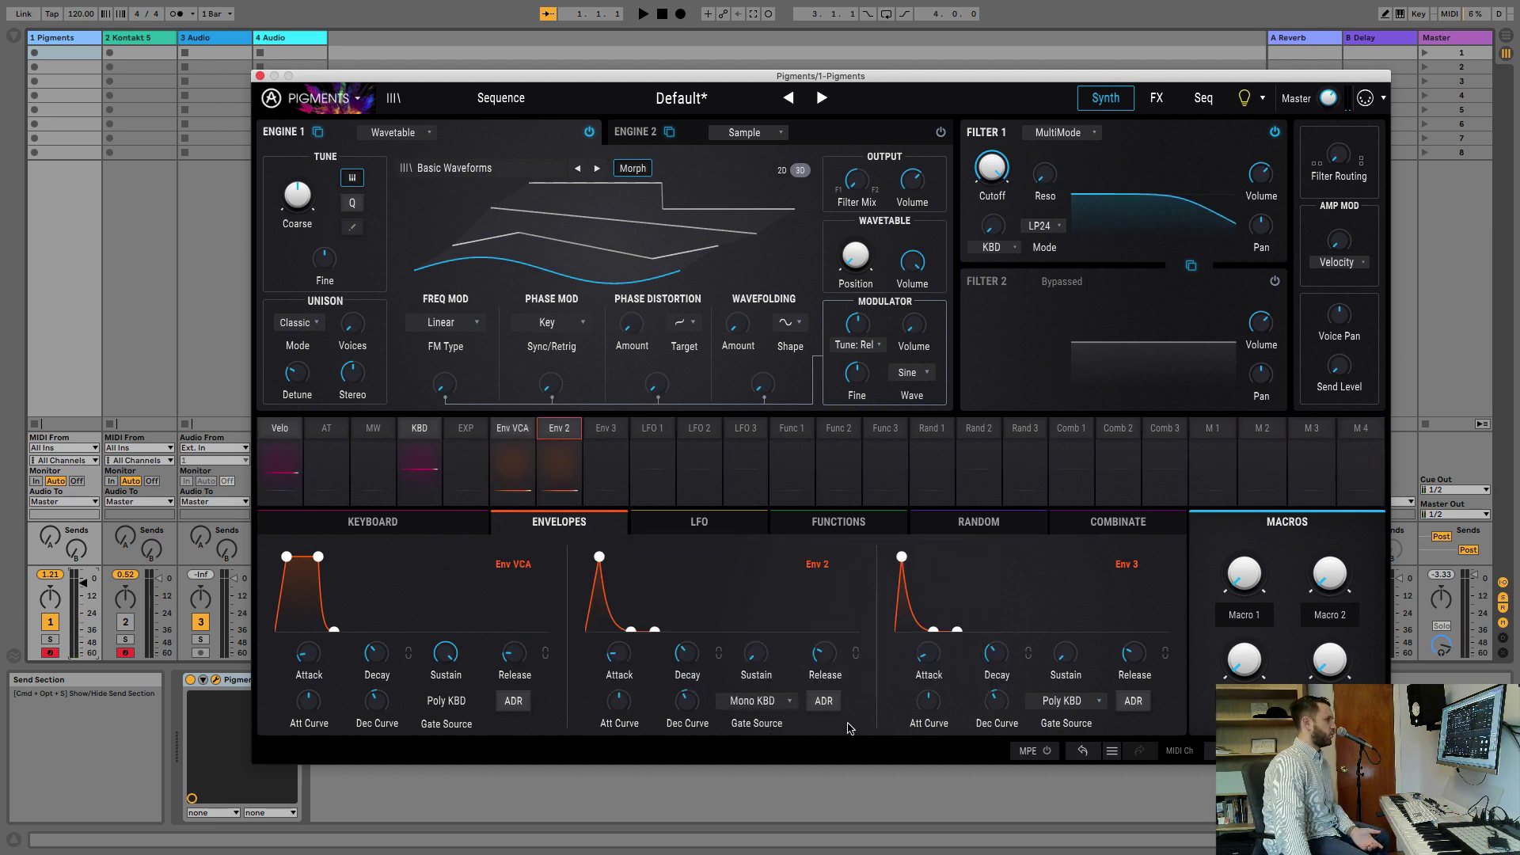
# Check the modulation routings of Env 2, Env 3 and Env VCA, and return to the modulation overview
pyautogui.click(559, 463)
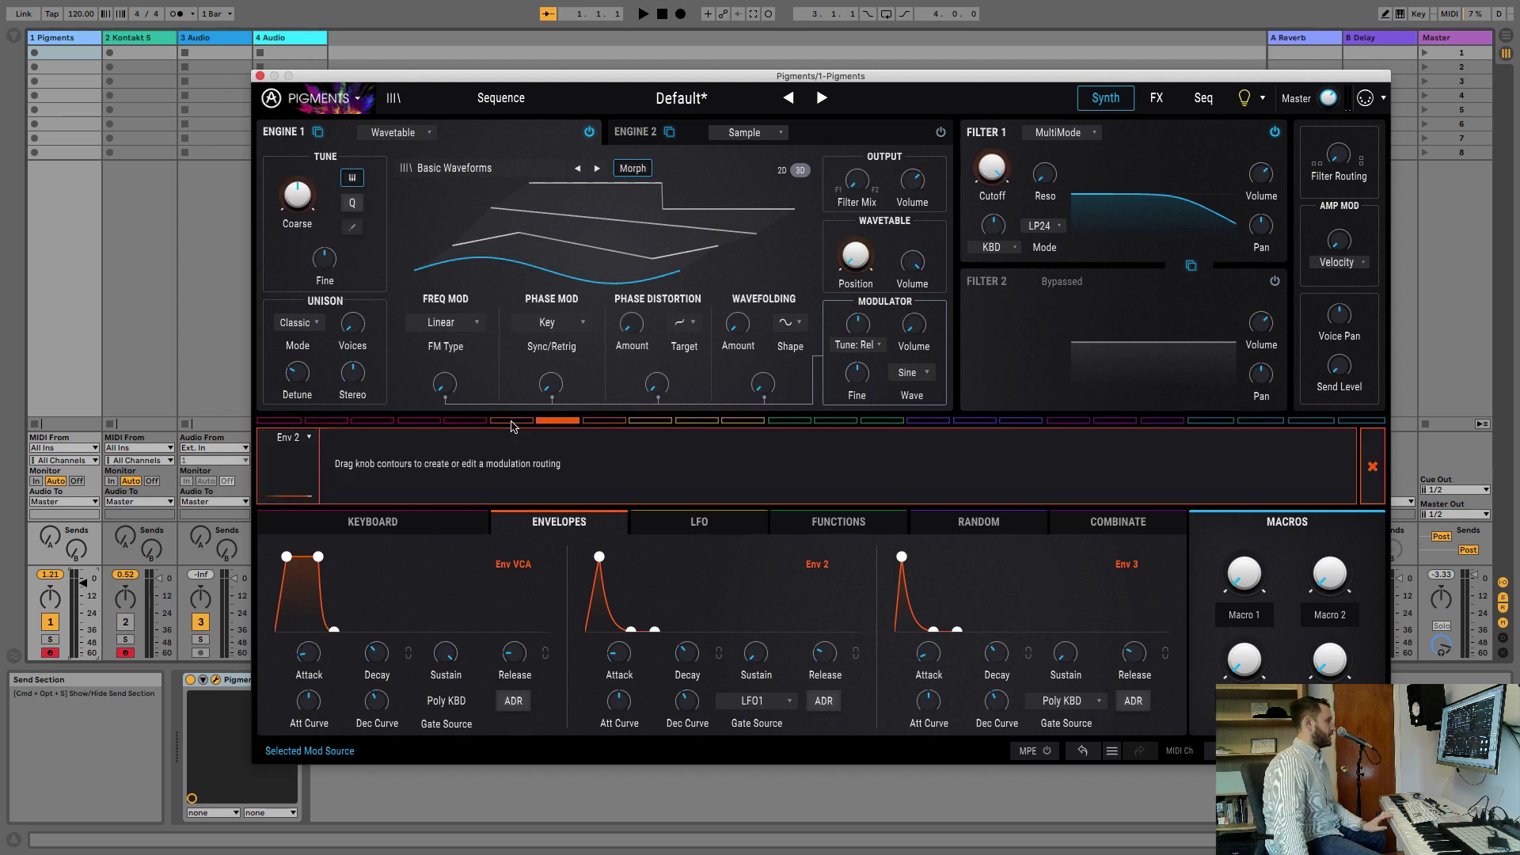
pyautogui.click(590, 427)
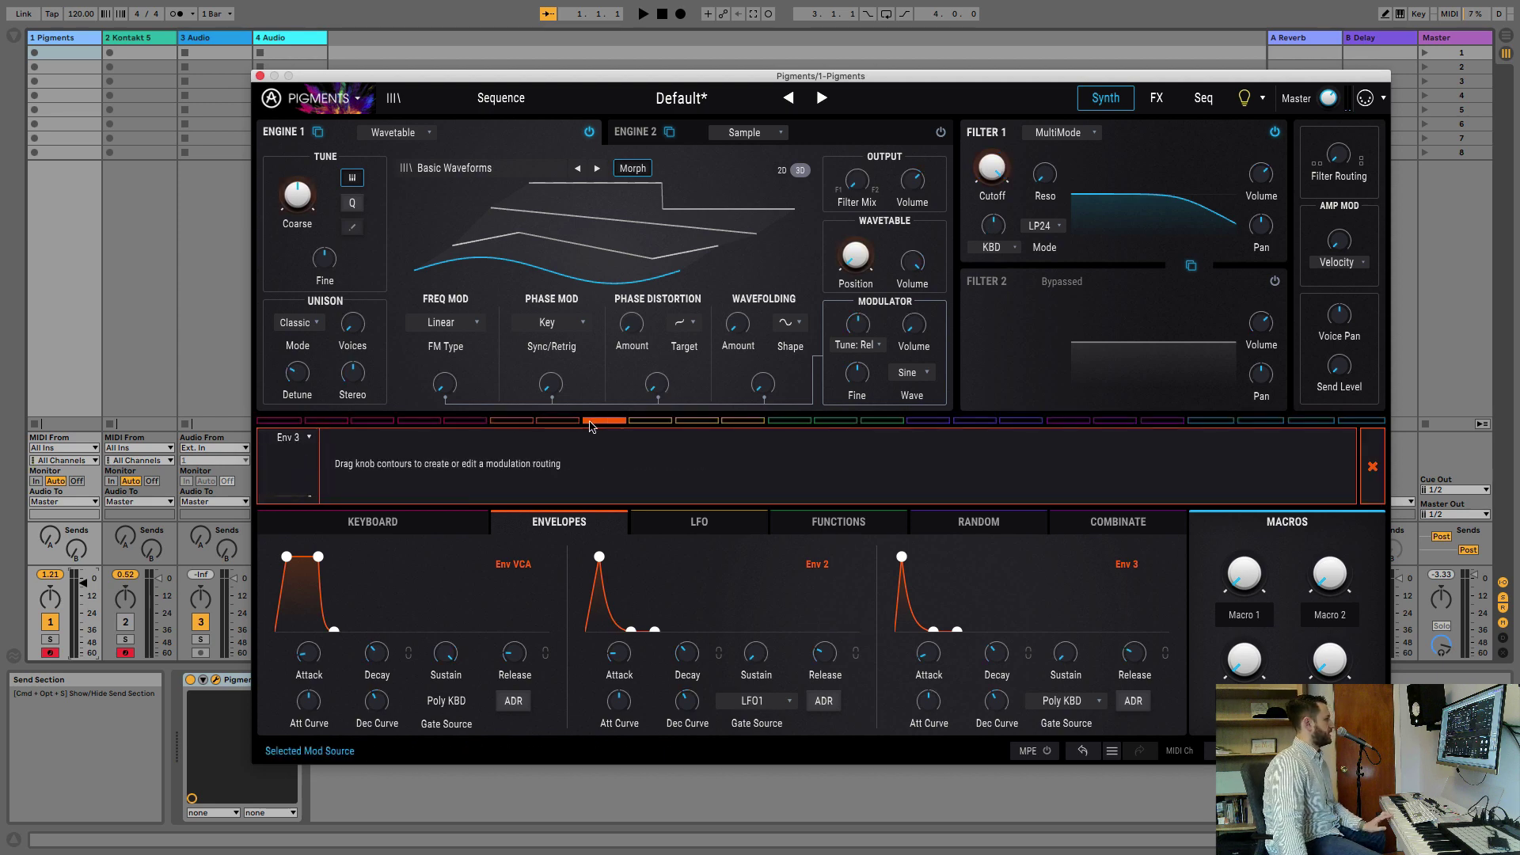
pyautogui.click(524, 426)
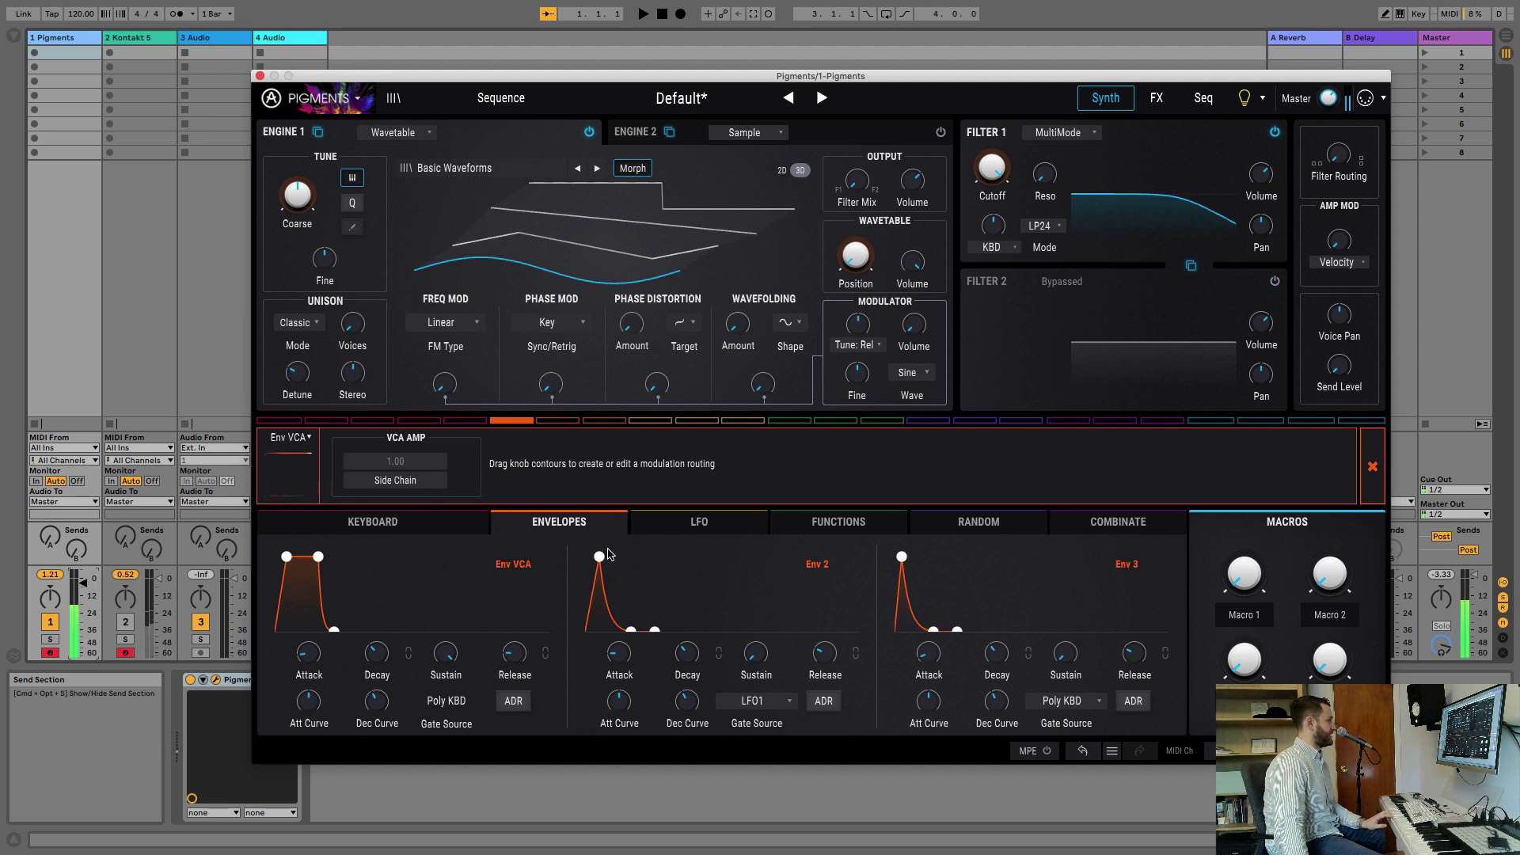
pyautogui.click(557, 420)
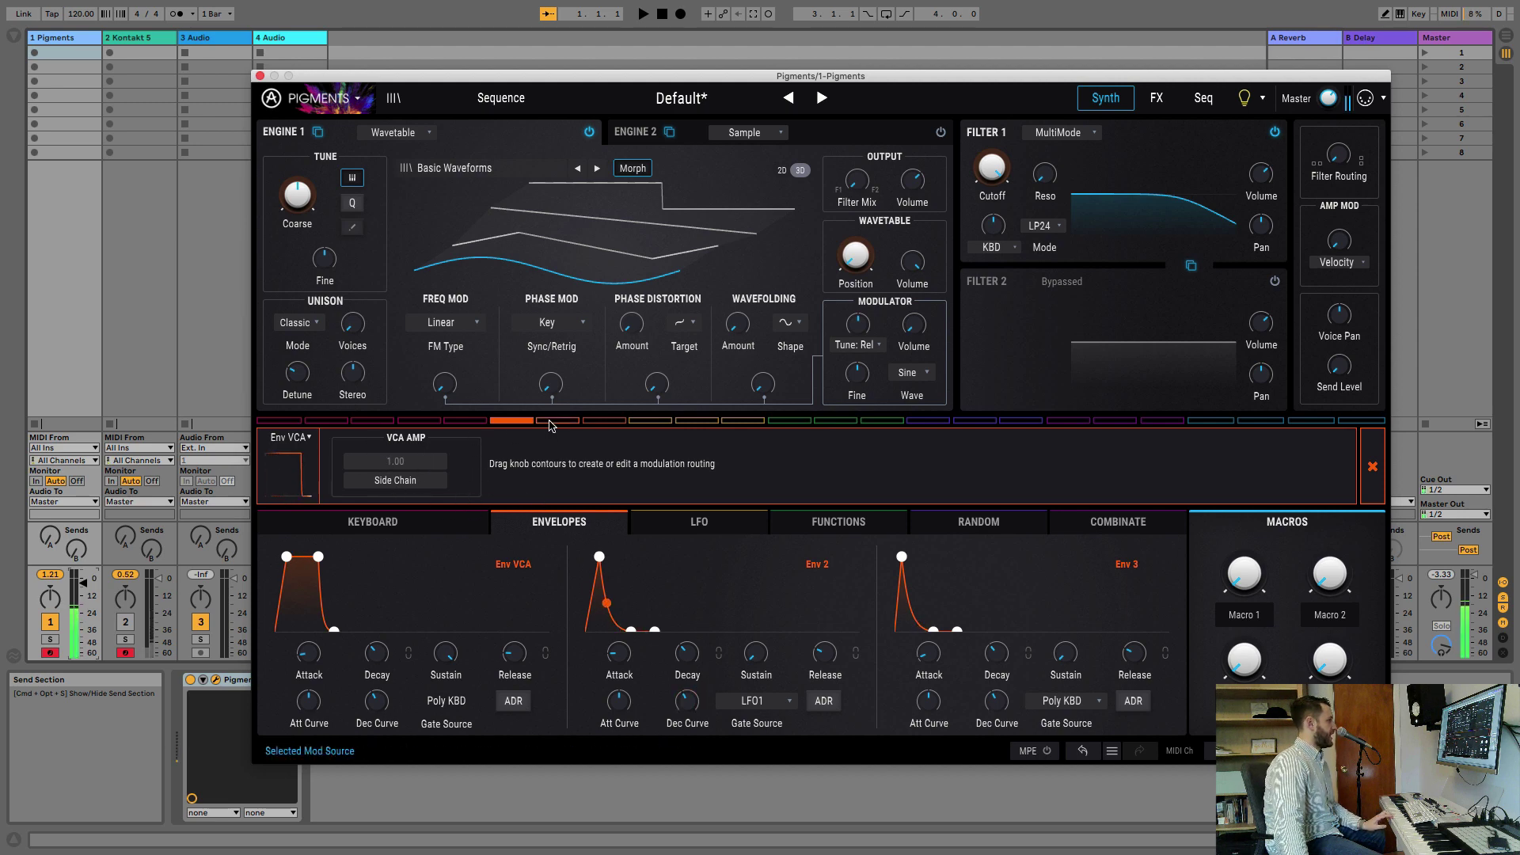
pyautogui.click(1381, 484)
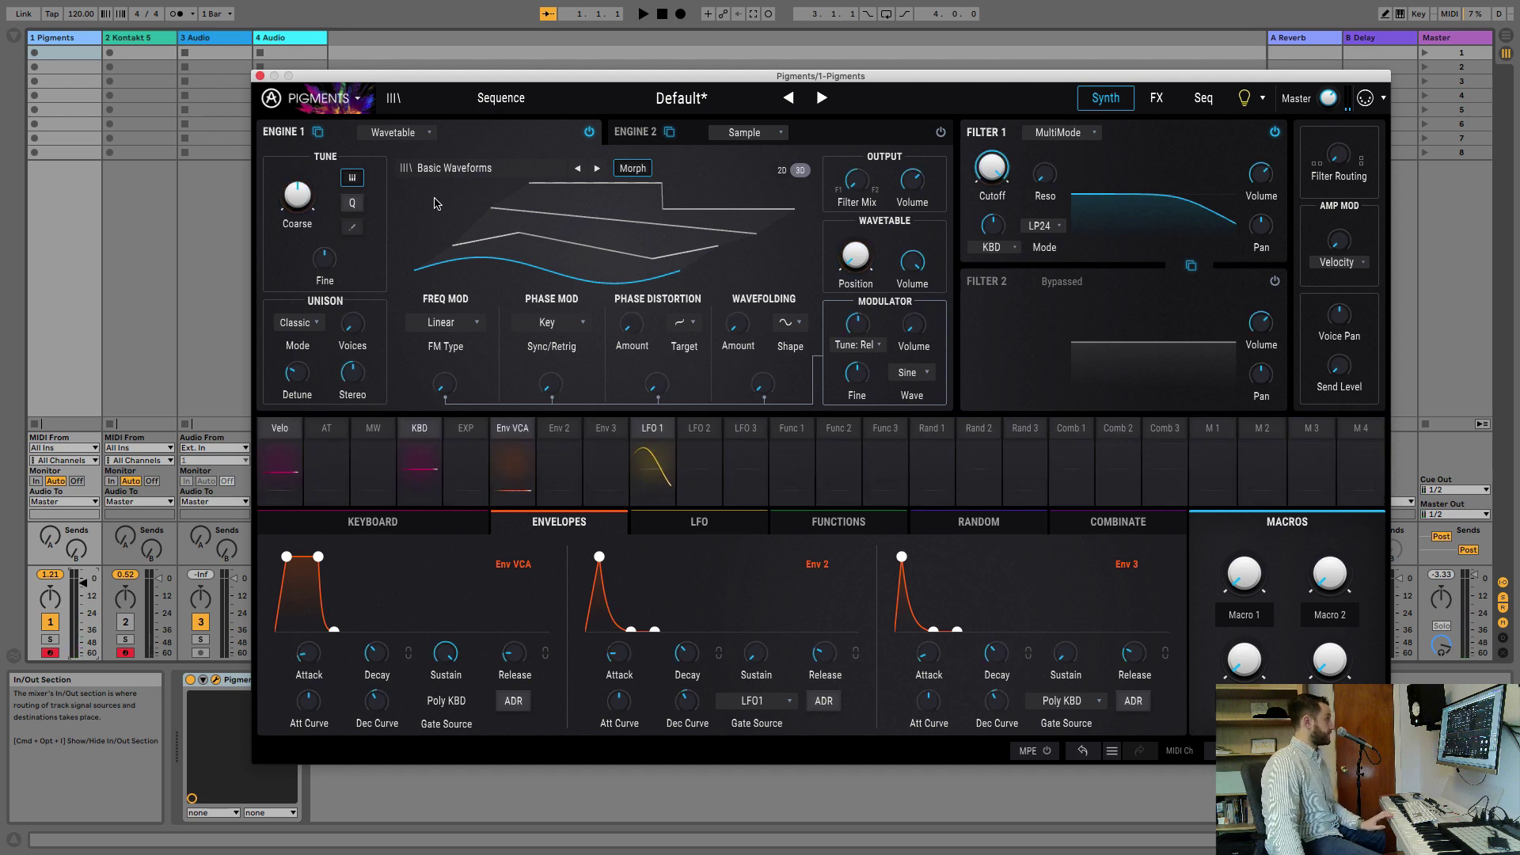
# Switch Engine 1 to the Analog type and choose a square waveform for OSC 1
pyautogui.click(425, 135)
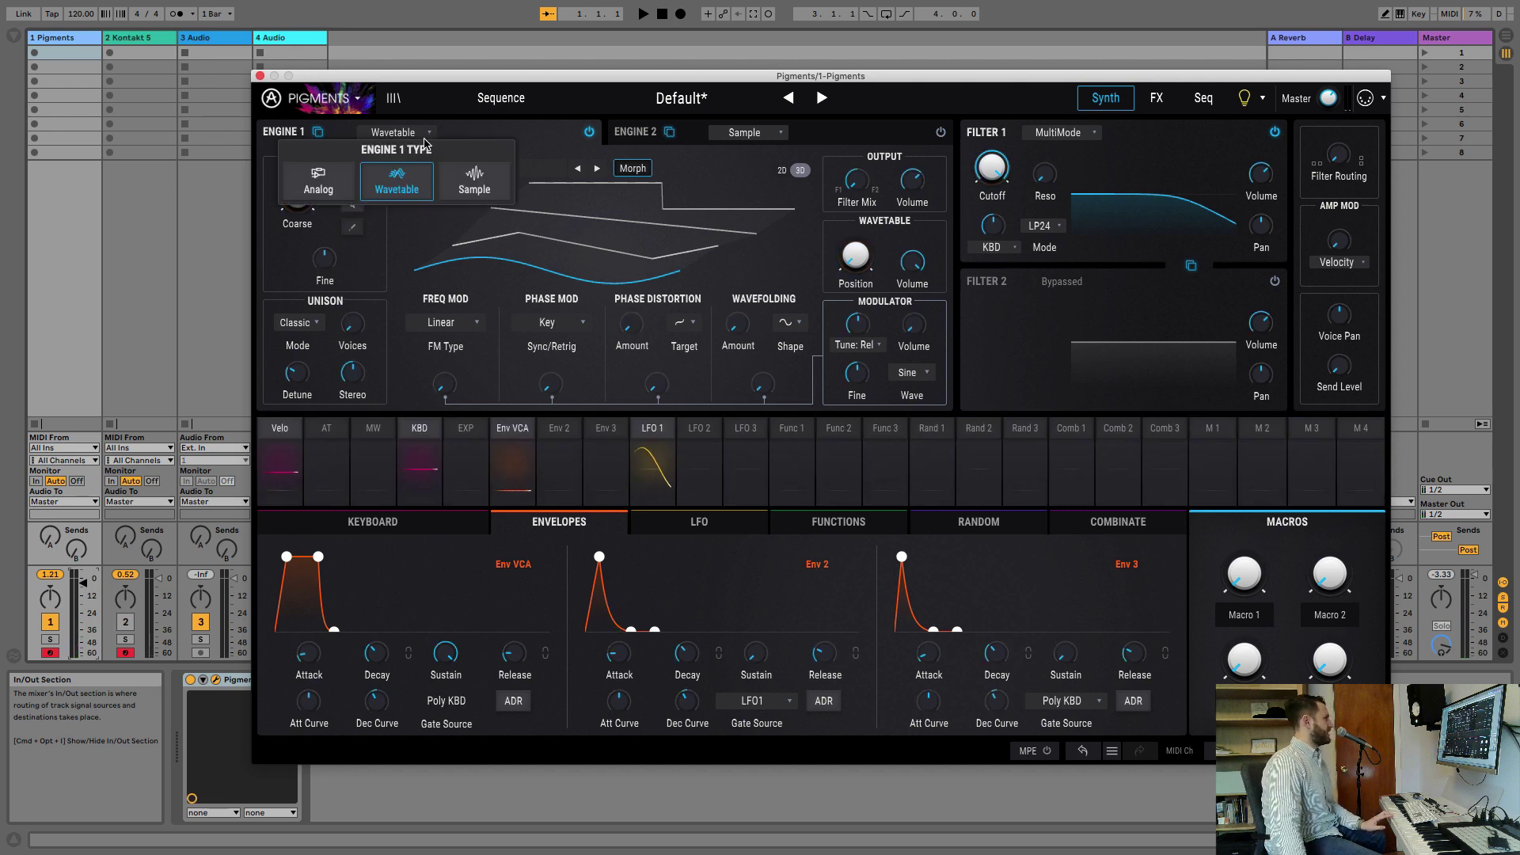
pyautogui.click(345, 186)
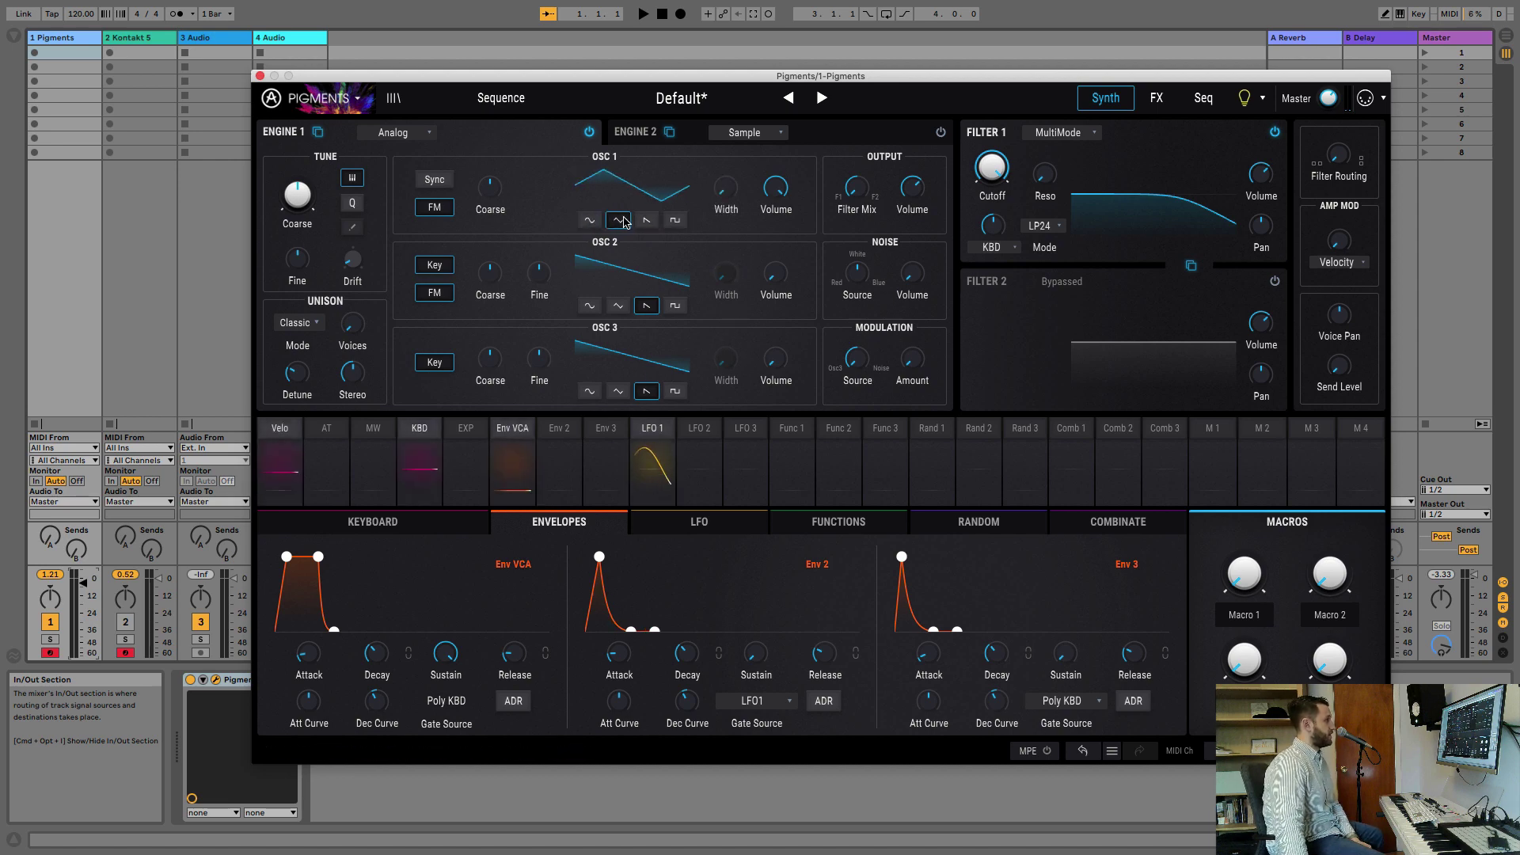
pyautogui.click(666, 224)
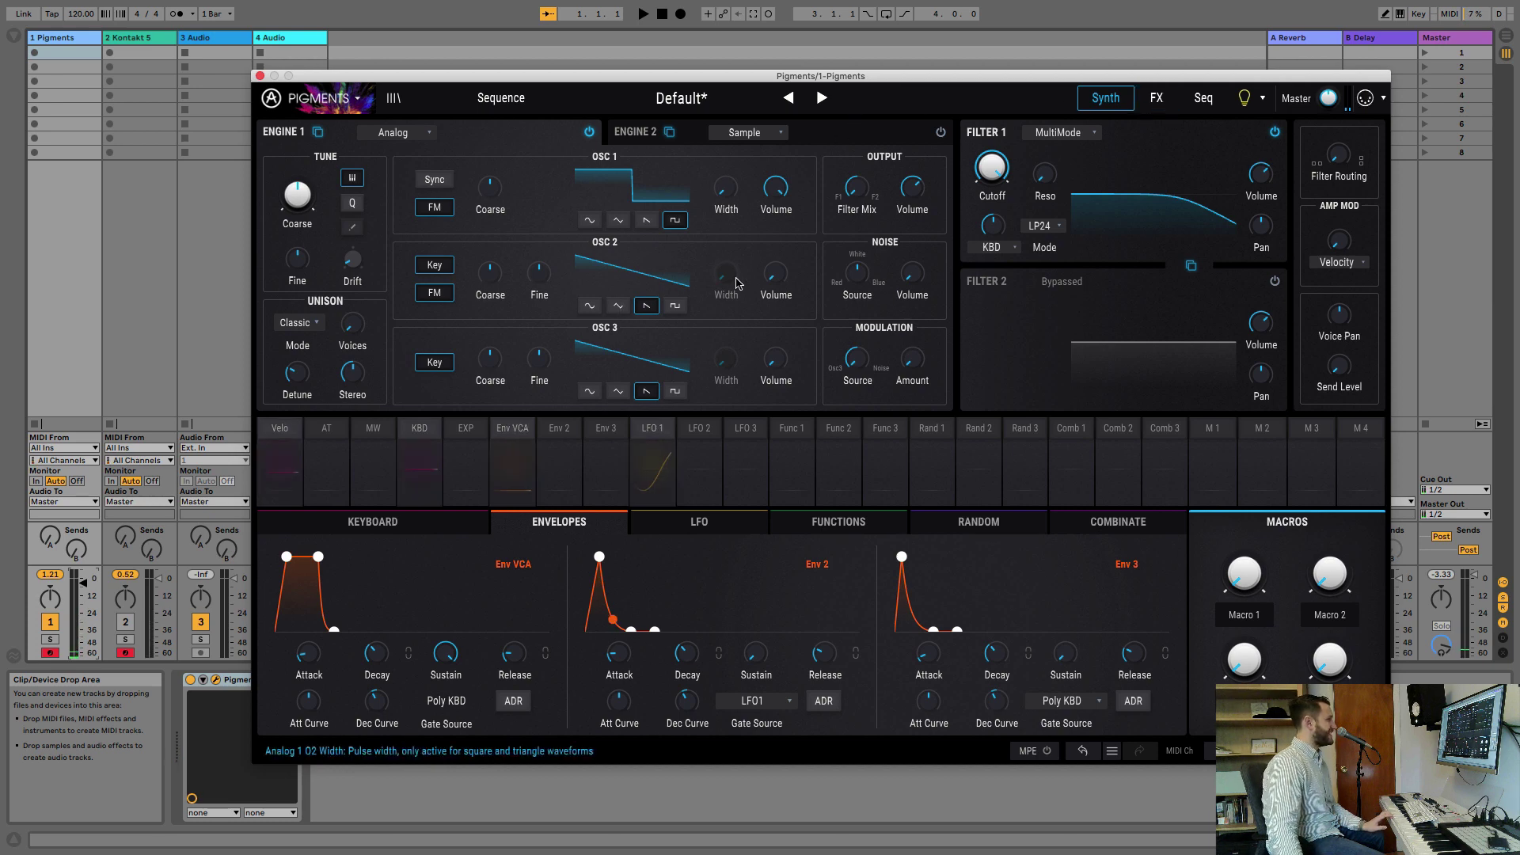
# Turn OSC 2 up to full volume, and lower the Filter 1 cutoff and OSC 1 coarse tuning
pyautogui.moveTo(780, 278); pyautogui.dragTo(780, 246)
pyautogui.moveTo(991, 167); pyautogui.dragTo(991, 208)
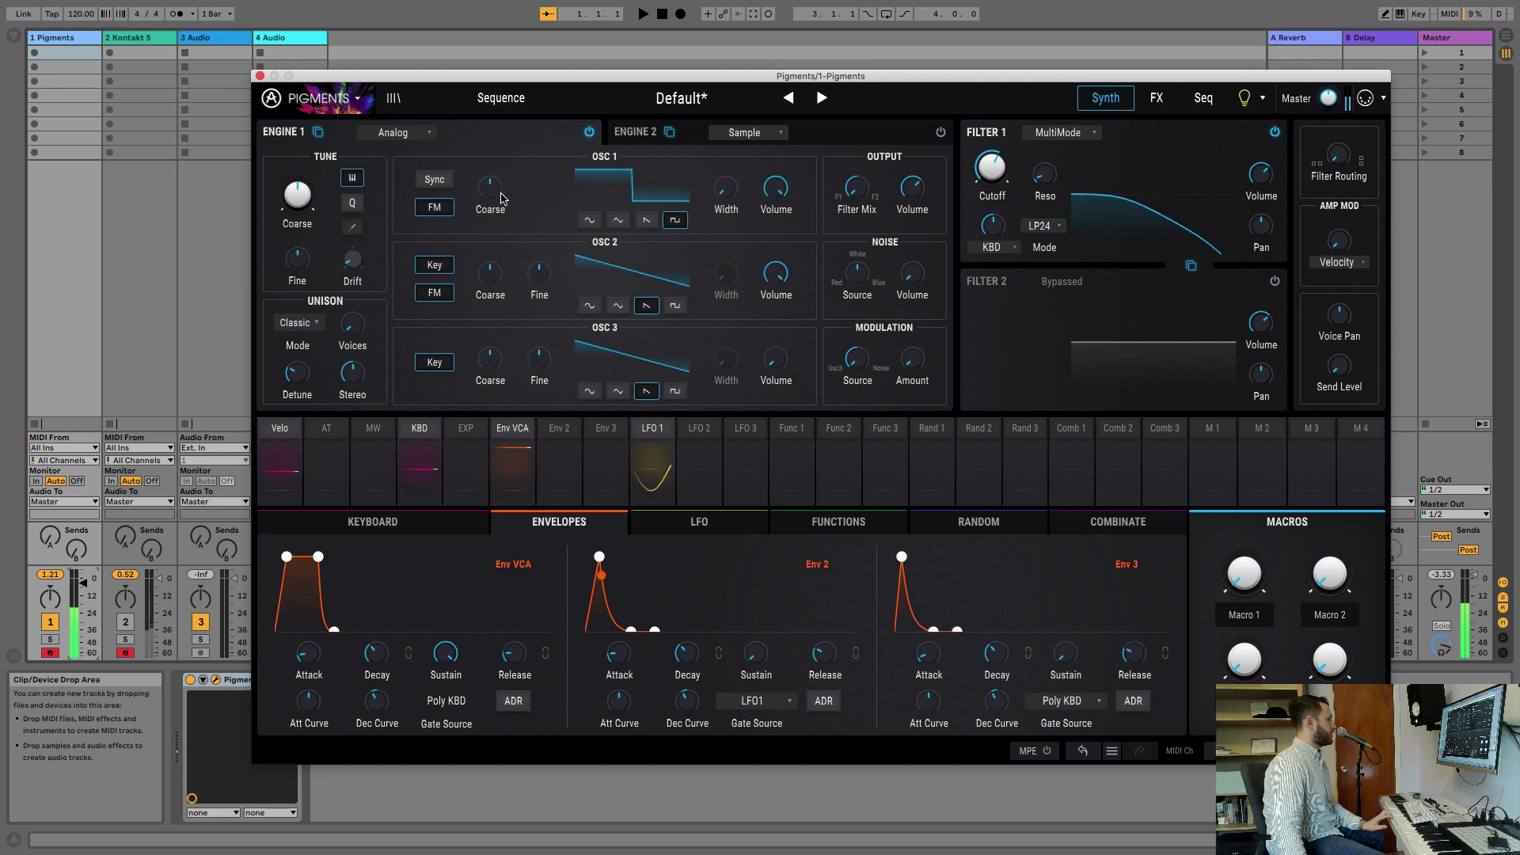
pyautogui.moveTo(504, 191)
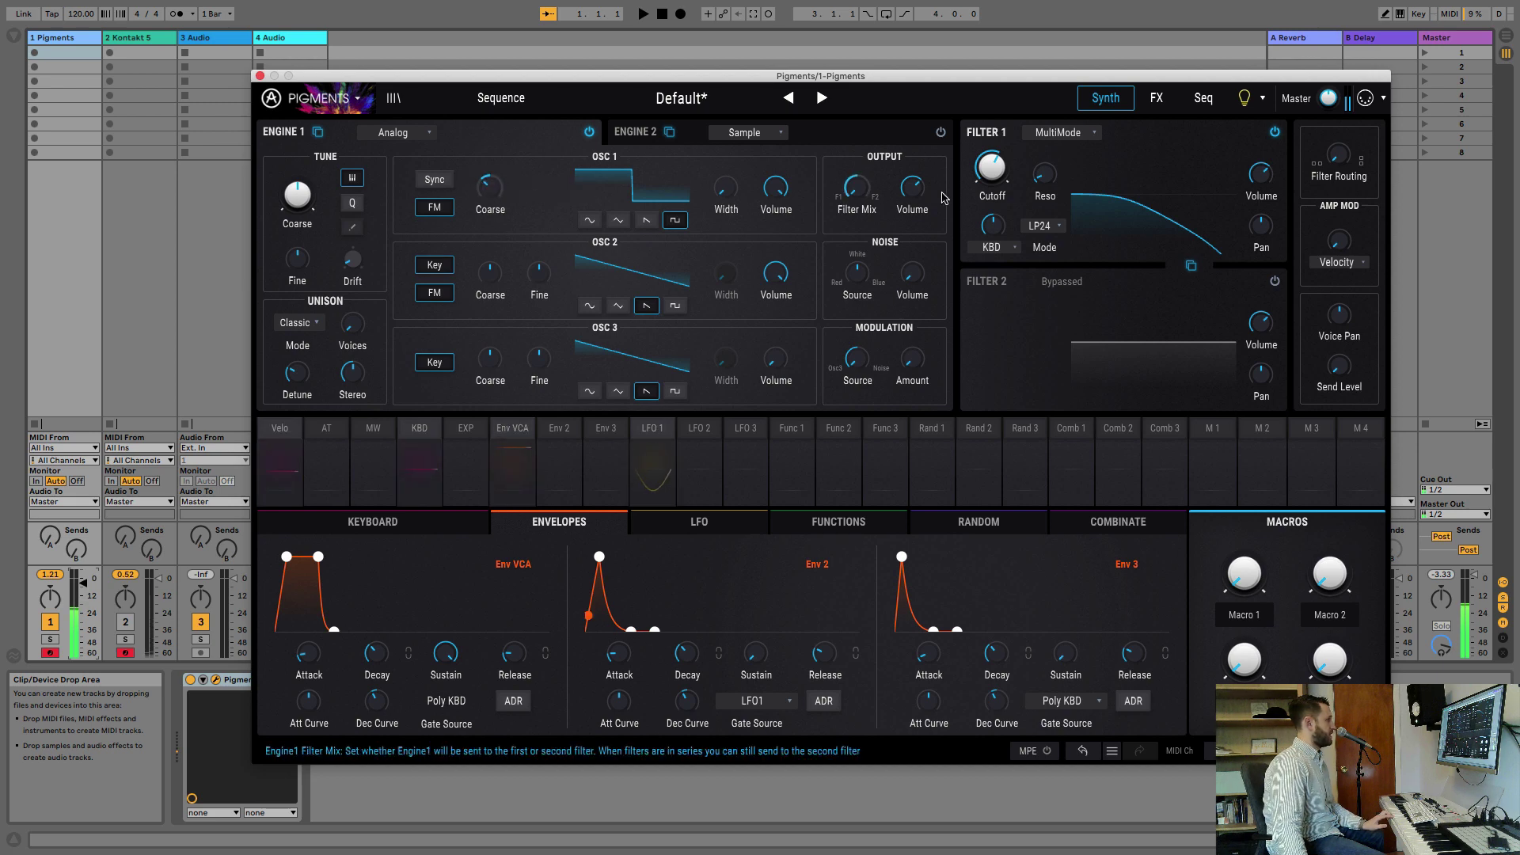
# Modulate the OSC 1 pulse width with LFO 1 at 0.27 and widen the base pulse width
pyautogui.click(744, 181)
pyautogui.moveTo(651, 467); pyautogui.dragTo(653, 443)
pyautogui.moveTo(722, 195); pyautogui.dragTo(722, 174)
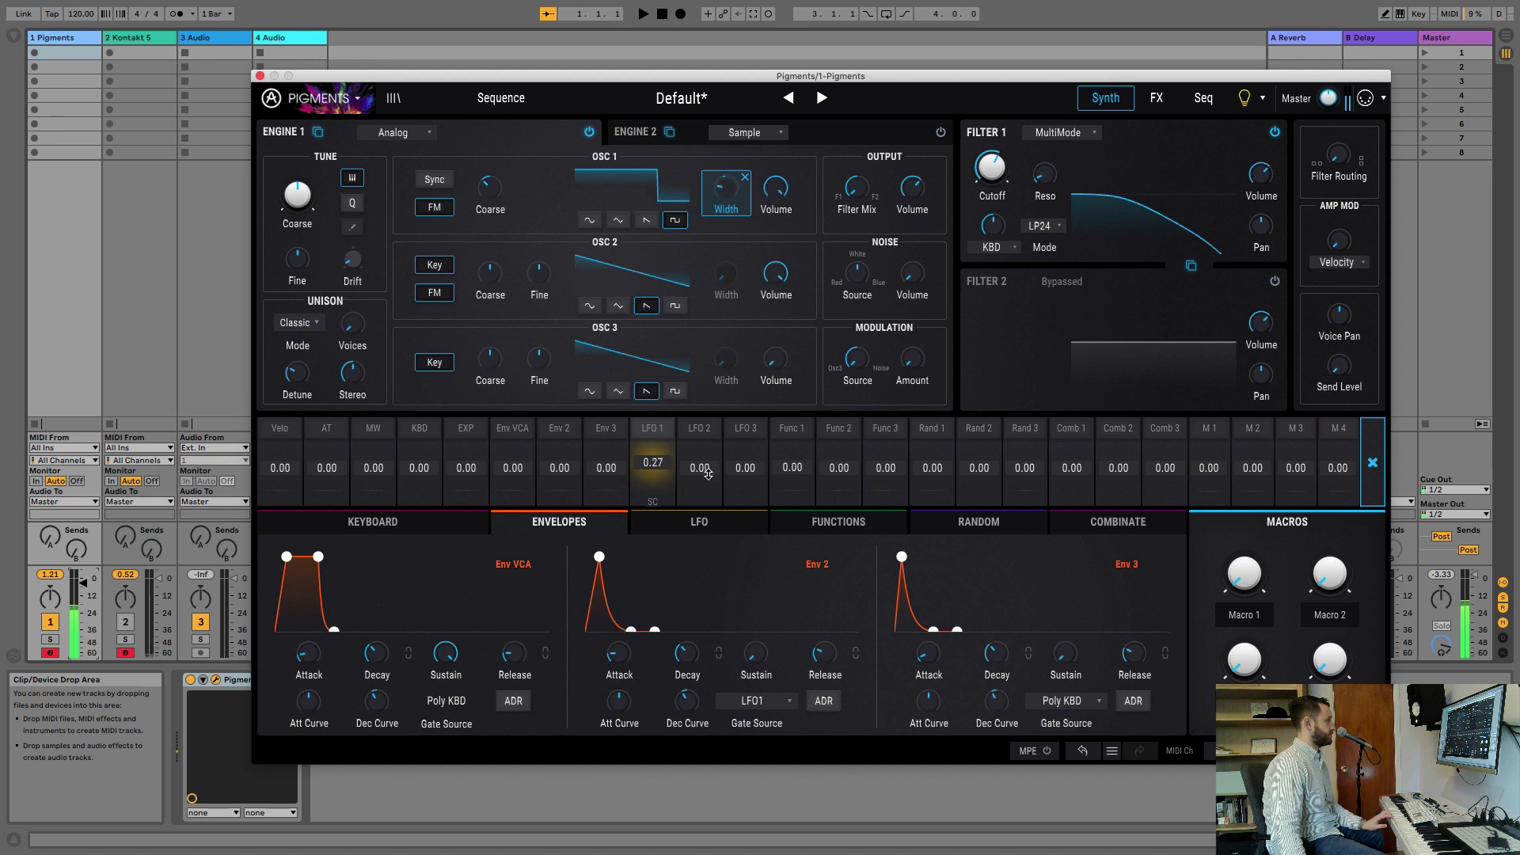
# Set the LFO 1 rate type to Hertz and slow its rate down
pyautogui.click(691, 524)
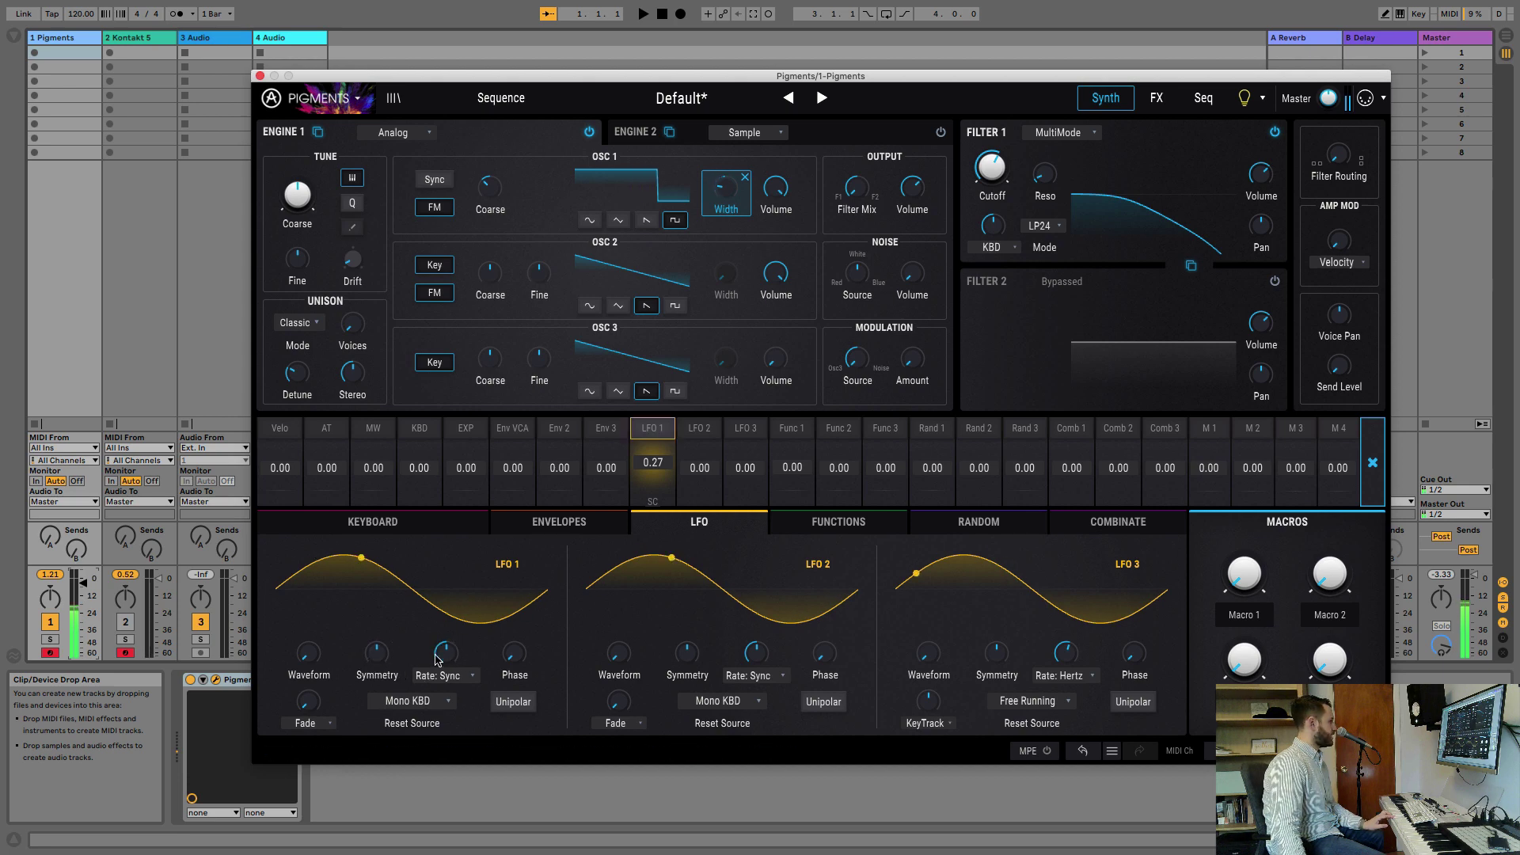
pyautogui.click(457, 677)
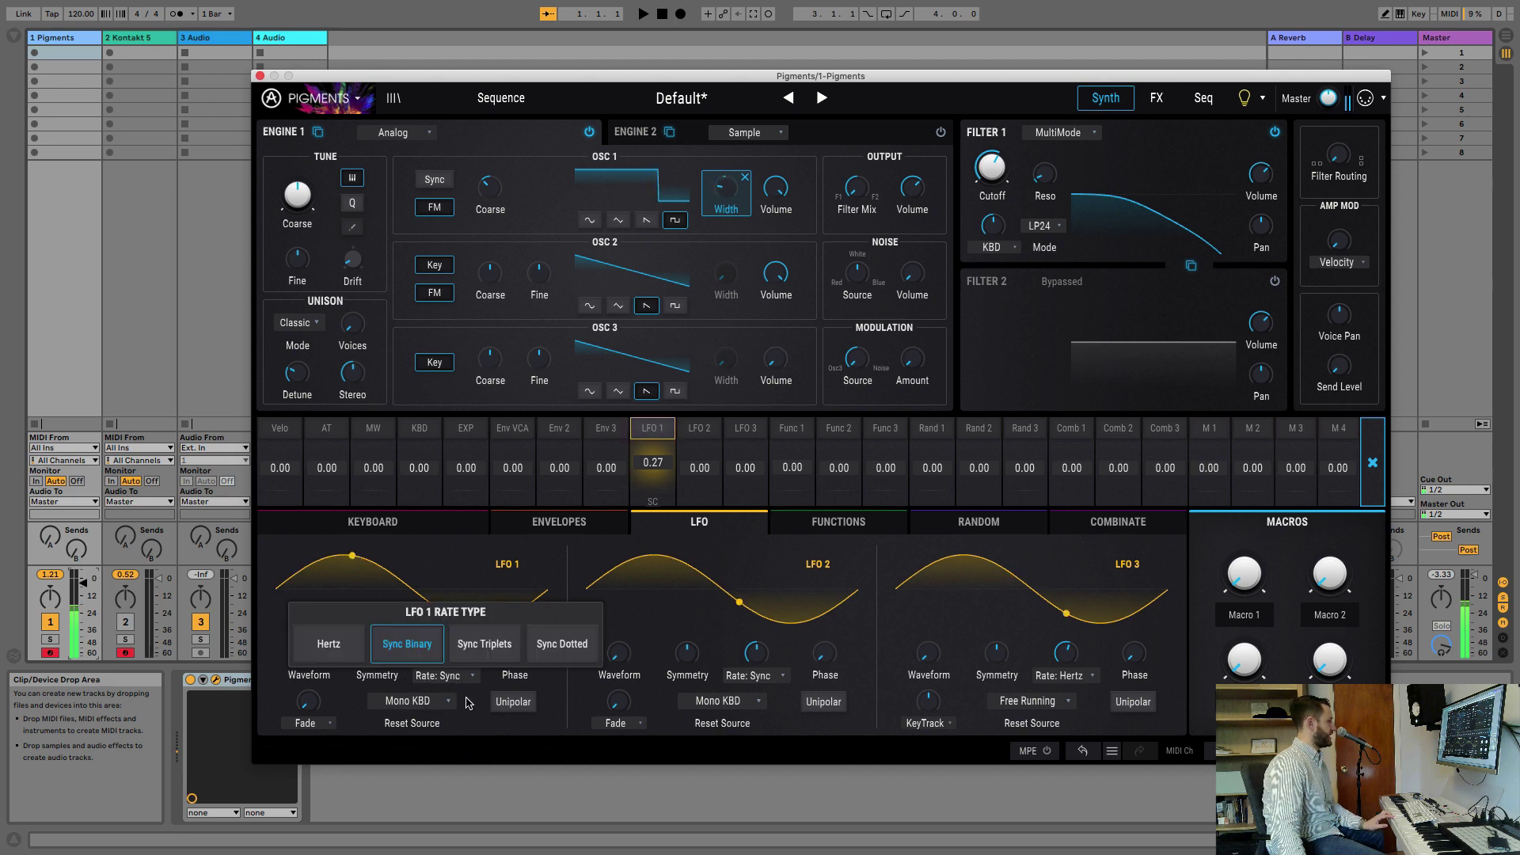
pyautogui.click(328, 643)
pyautogui.moveTo(446, 654); pyautogui.dragTo(446, 692)
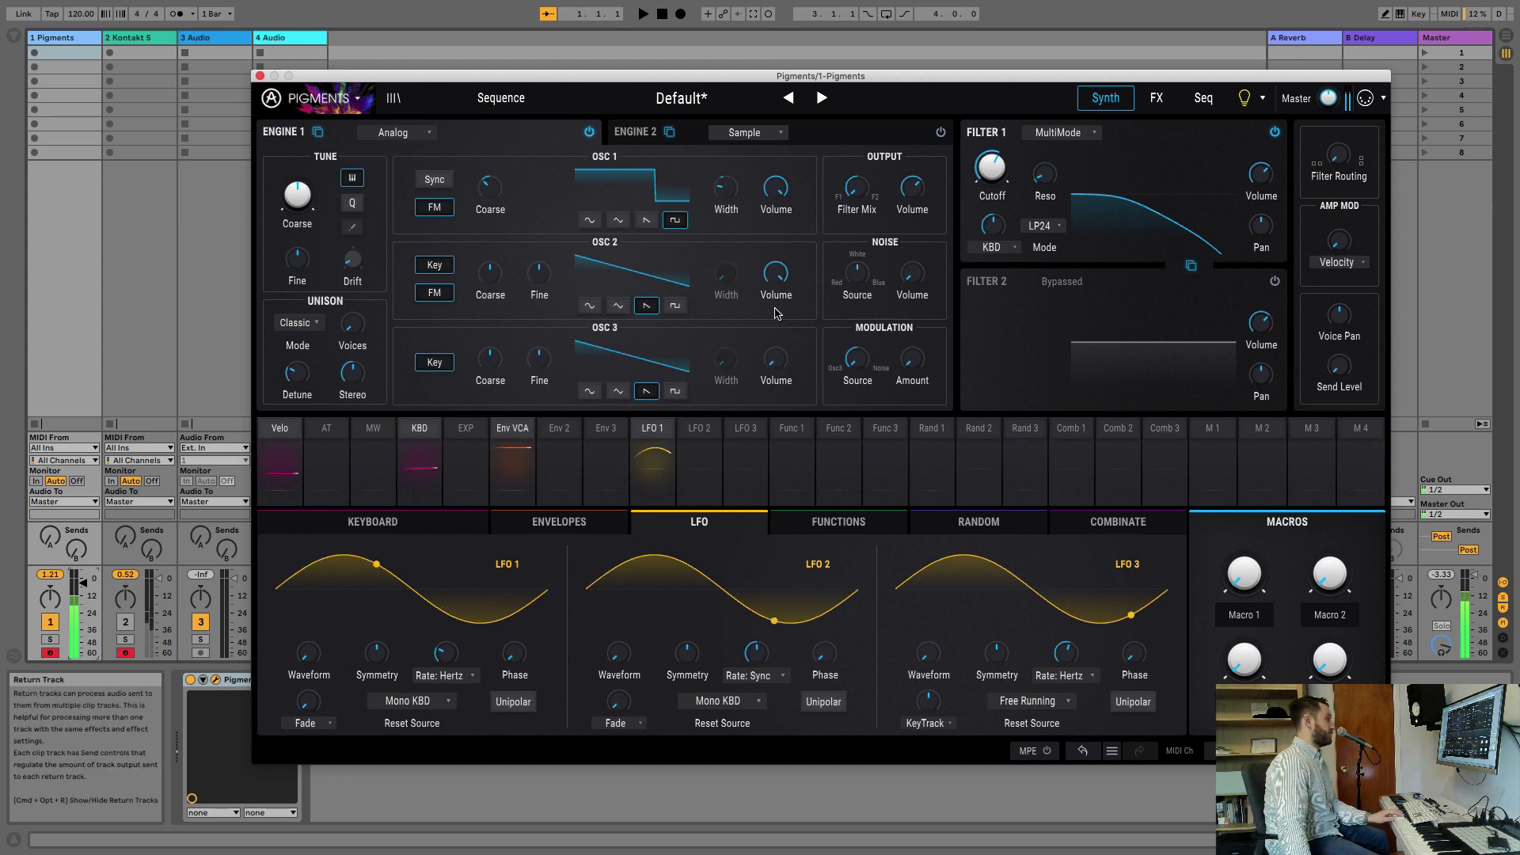
# Bring OSC 3 up to full volume and adjust the fine tuning of OSC 2 and OSC 3
pyautogui.moveTo(550, 281); pyautogui.dragTo(550, 284)
pyautogui.moveTo(543, 359); pyautogui.dragTo(543, 353)
pyautogui.moveTo(775, 358); pyautogui.dragTo(775, 356)
pyautogui.moveTo(855, 188)
pyautogui.mouseDown()
pyautogui.moveTo(855, 166)
pyautogui.moveTo(855, 192)
pyautogui.mouseUp()
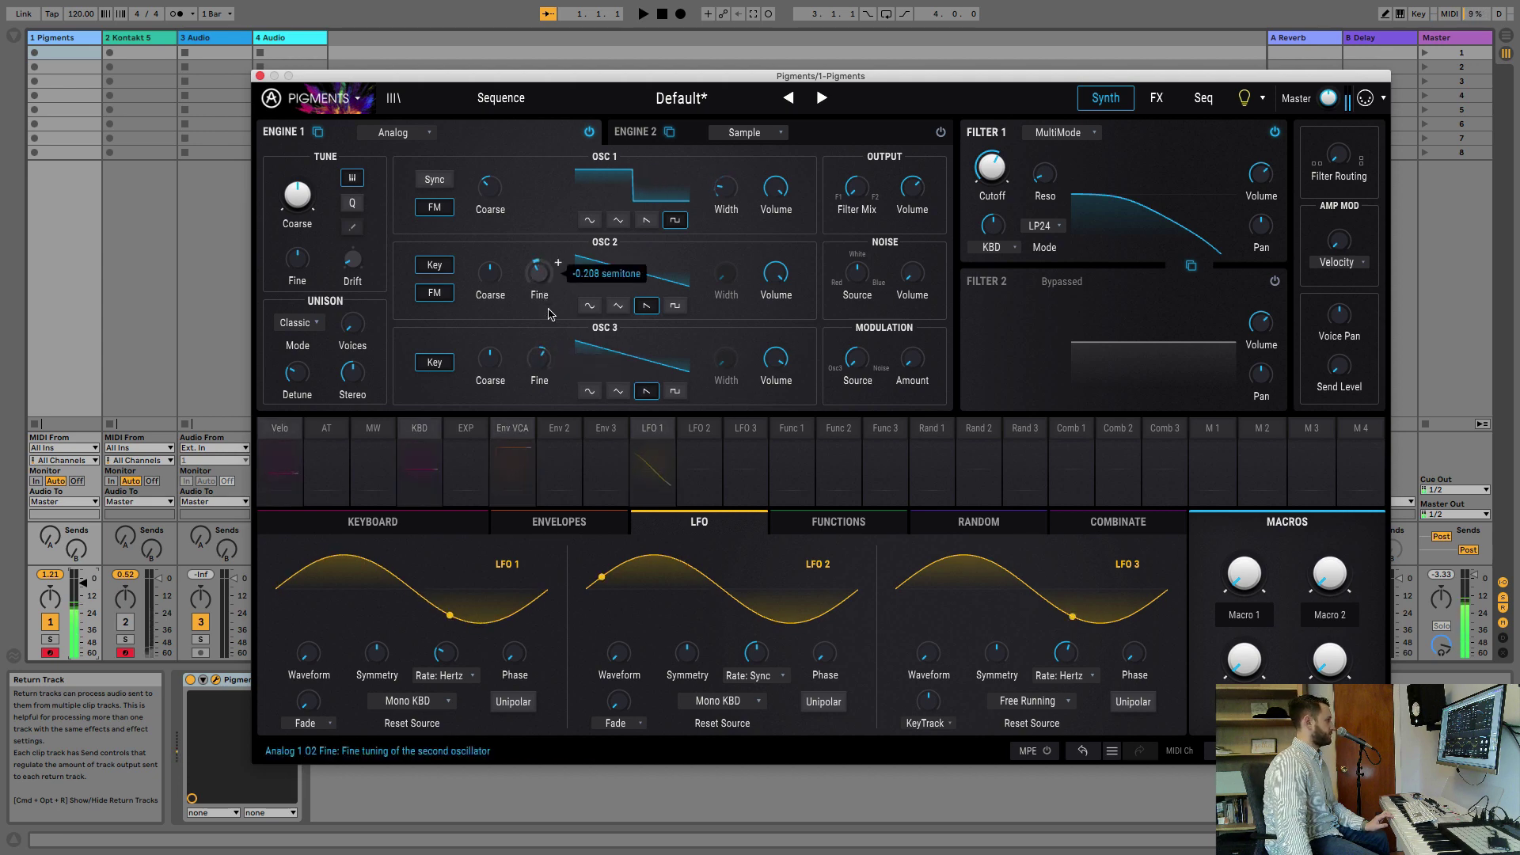
pyautogui.moveTo(539, 358); pyautogui.dragTo(539, 350)
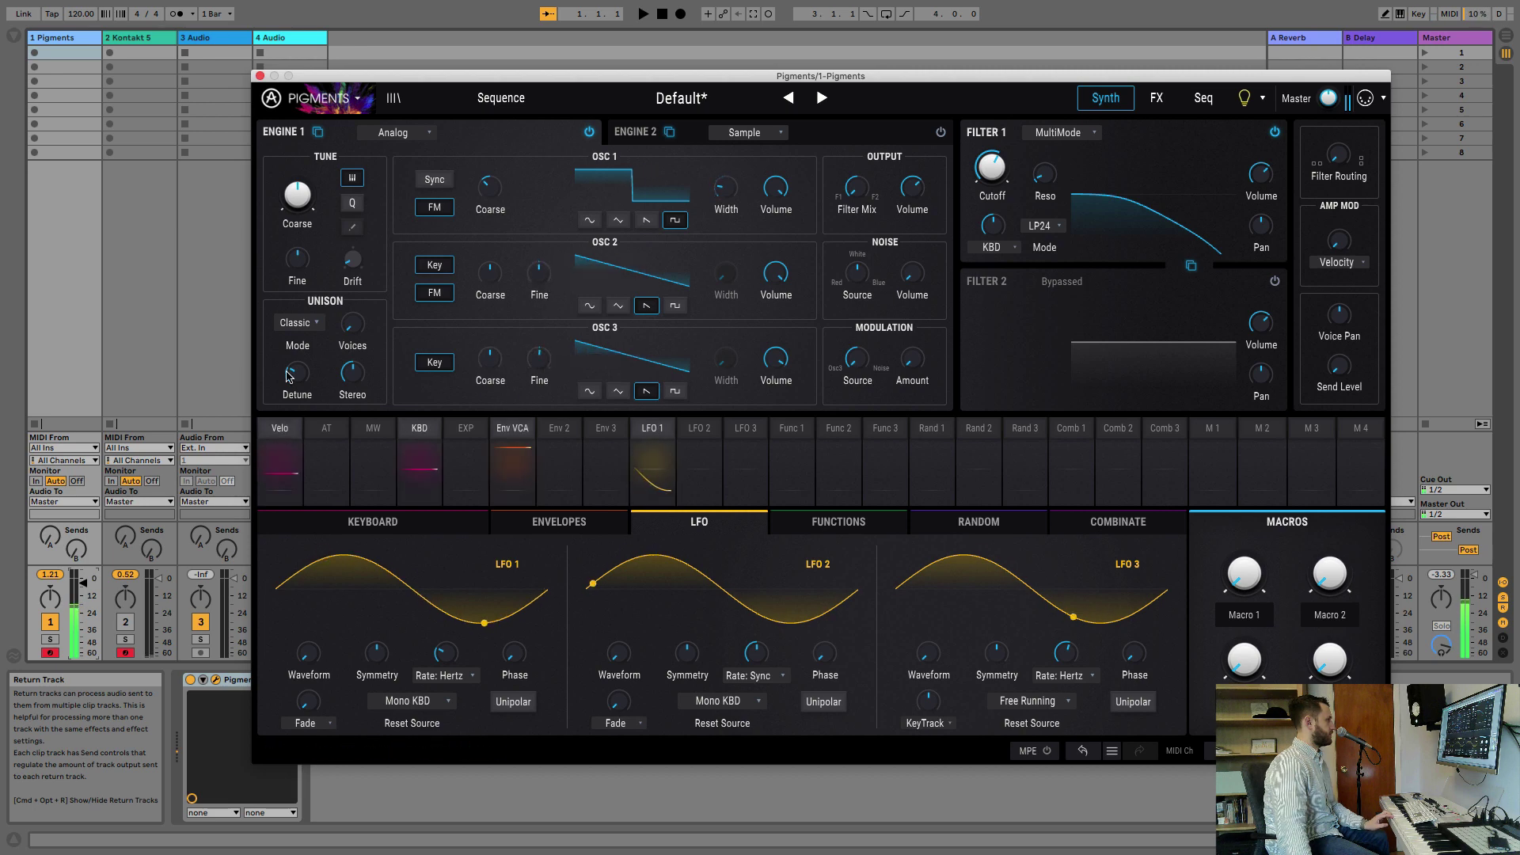
# Set Classic unison to 3 voices with 0.892 % detune and wider stereo, and bring the Filter 1 cutoff to 789 Hz
pyautogui.click(307, 323)
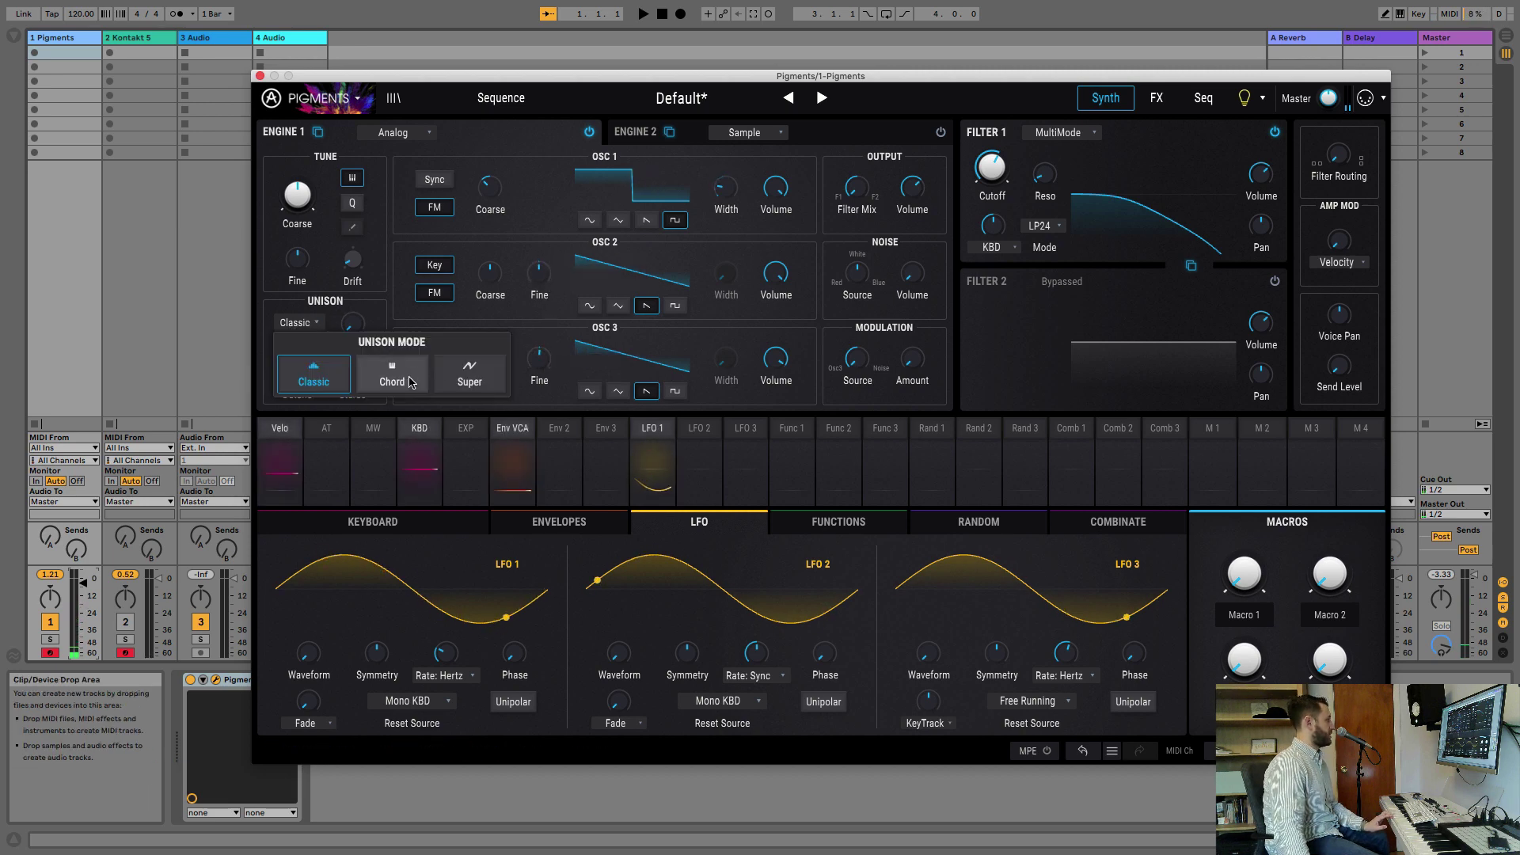
pyautogui.click(330, 300)
pyautogui.moveTo(354, 329)
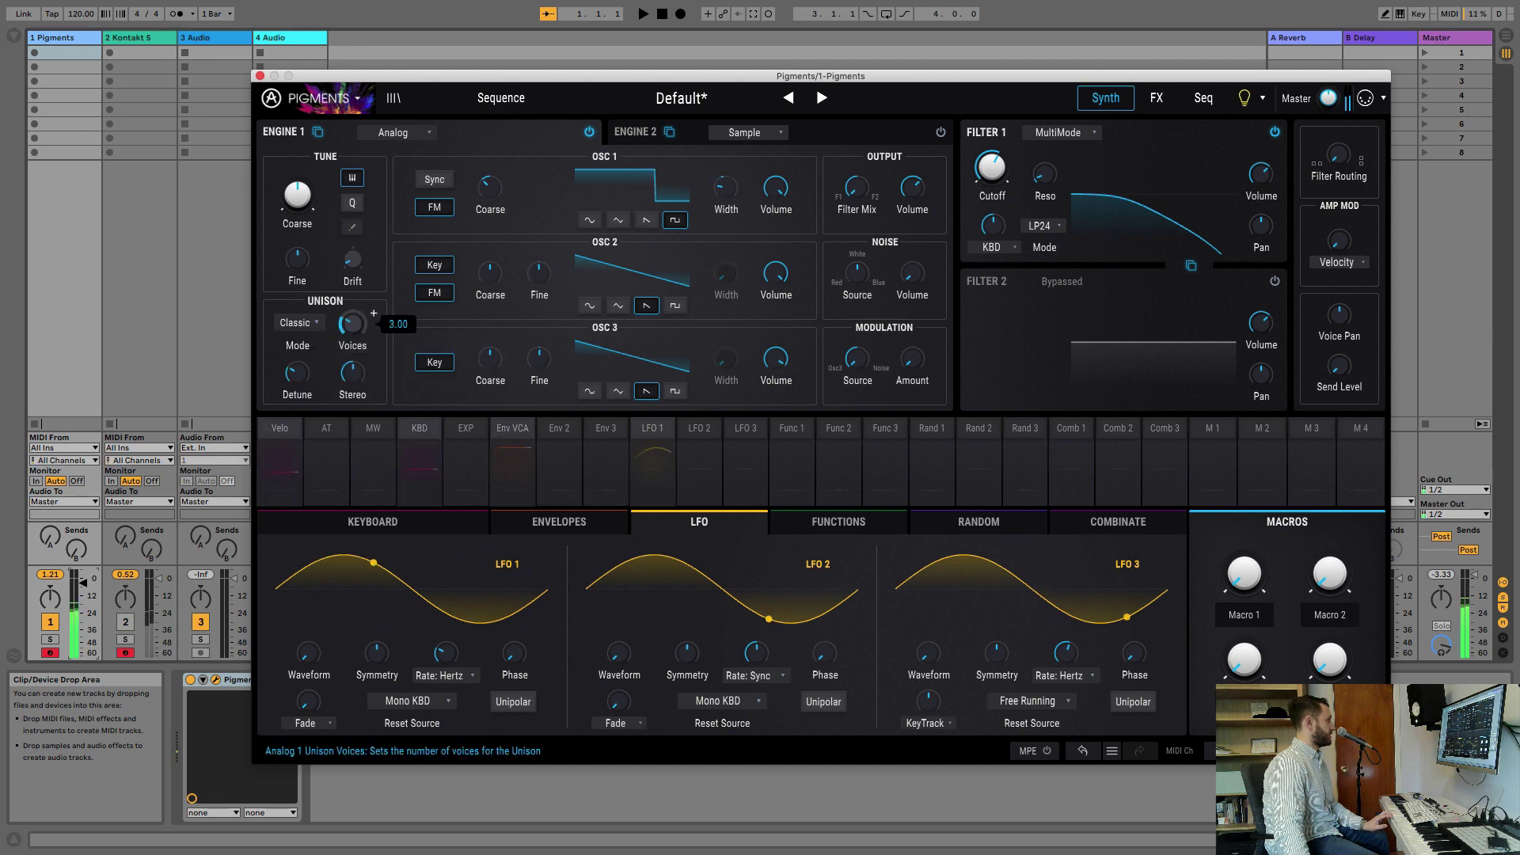
pyautogui.moveTo(297, 373)
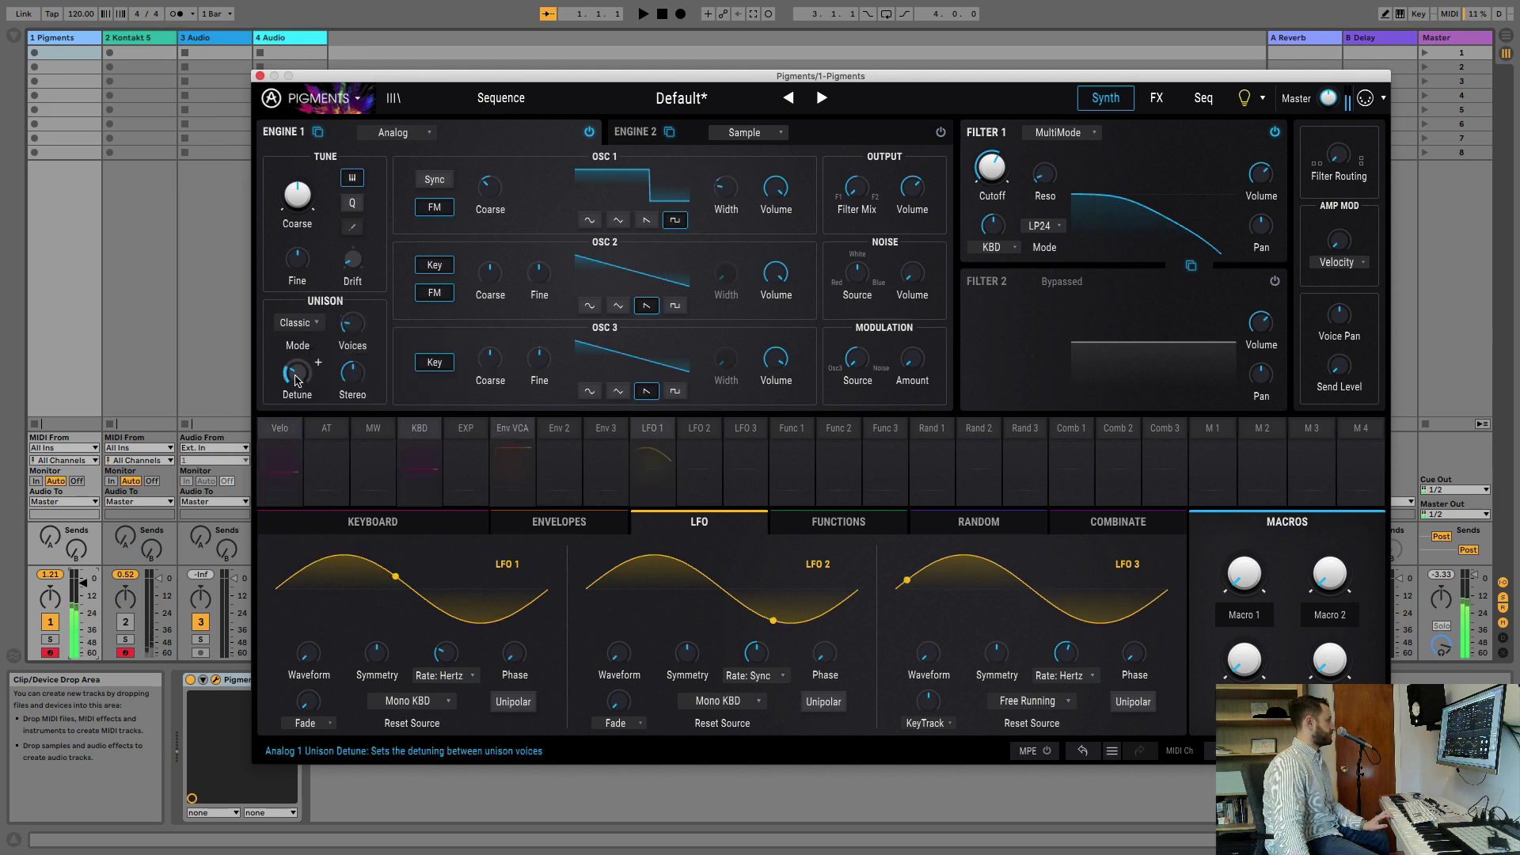
pyautogui.moveTo(352, 372)
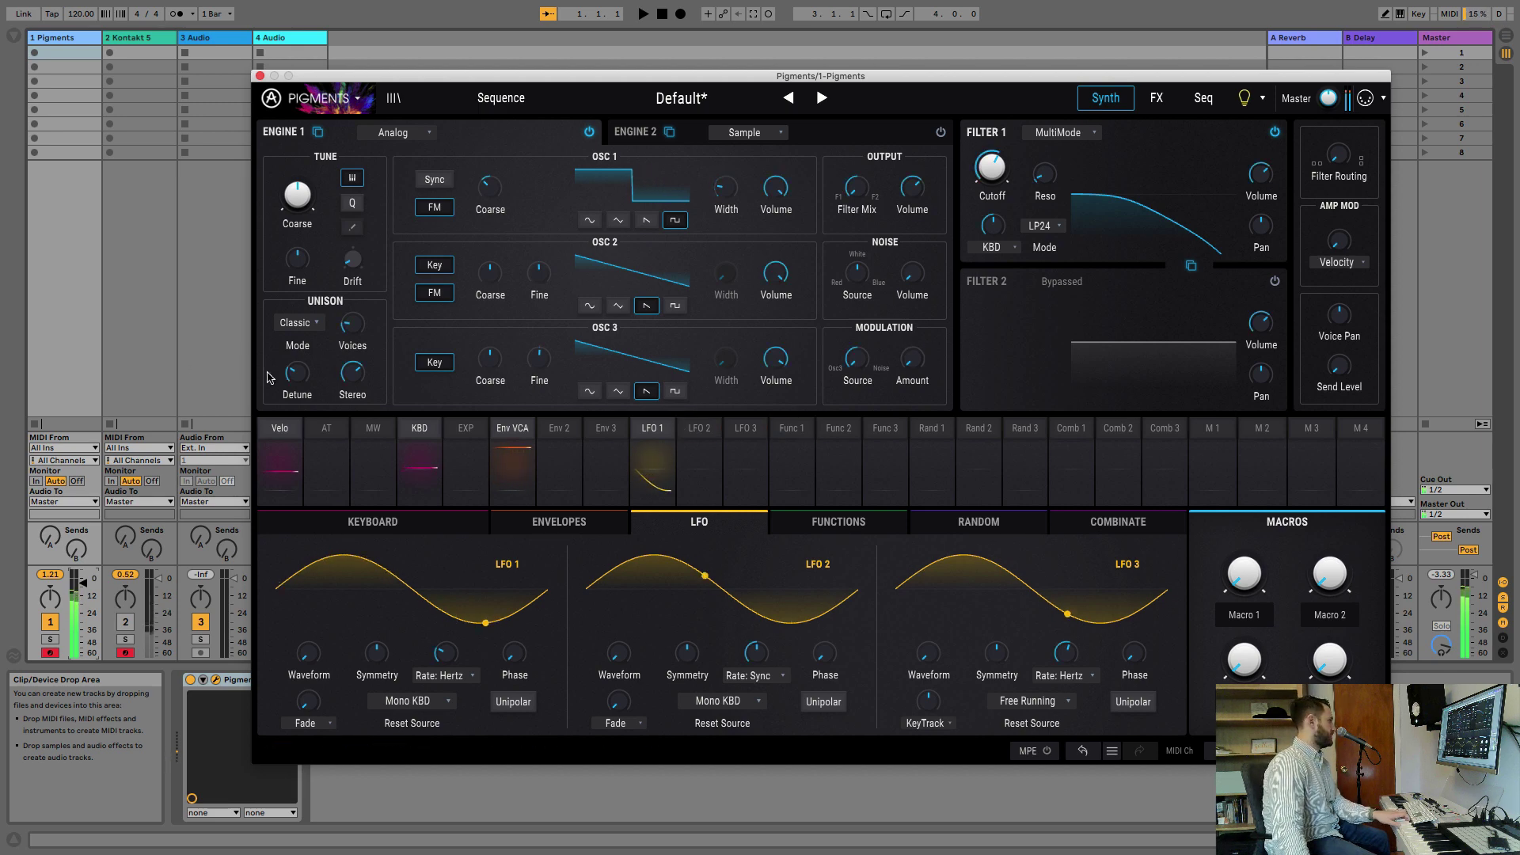
pyautogui.moveTo(300, 375); pyautogui.dragTo(300, 389)
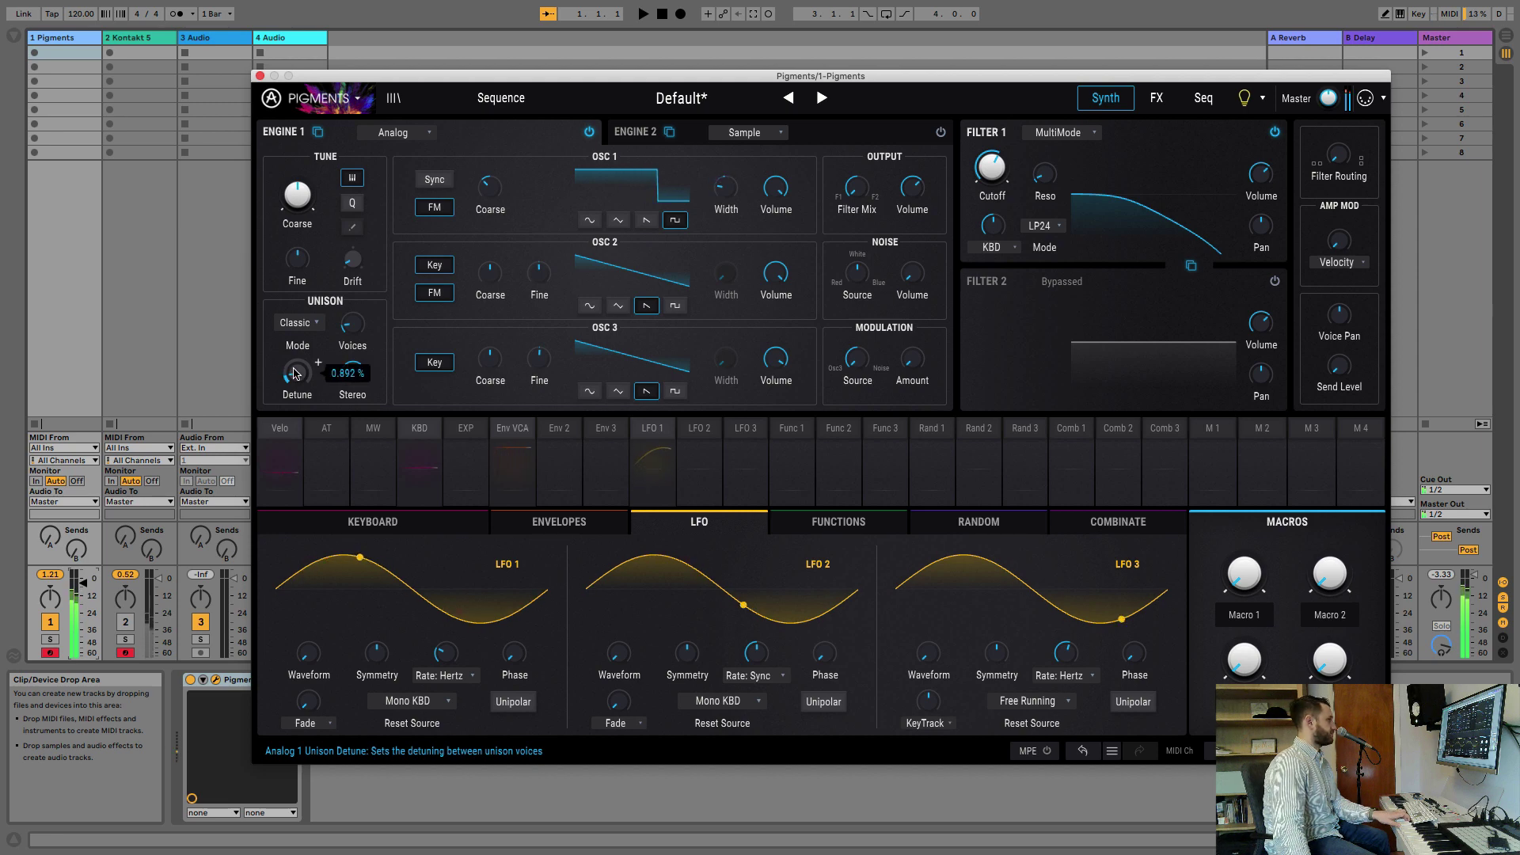
pyautogui.moveTo(990, 167)
pyautogui.mouseDown()
pyautogui.moveTo(990, 142)
pyautogui.moveTo(983, 168)
pyautogui.mouseUp()
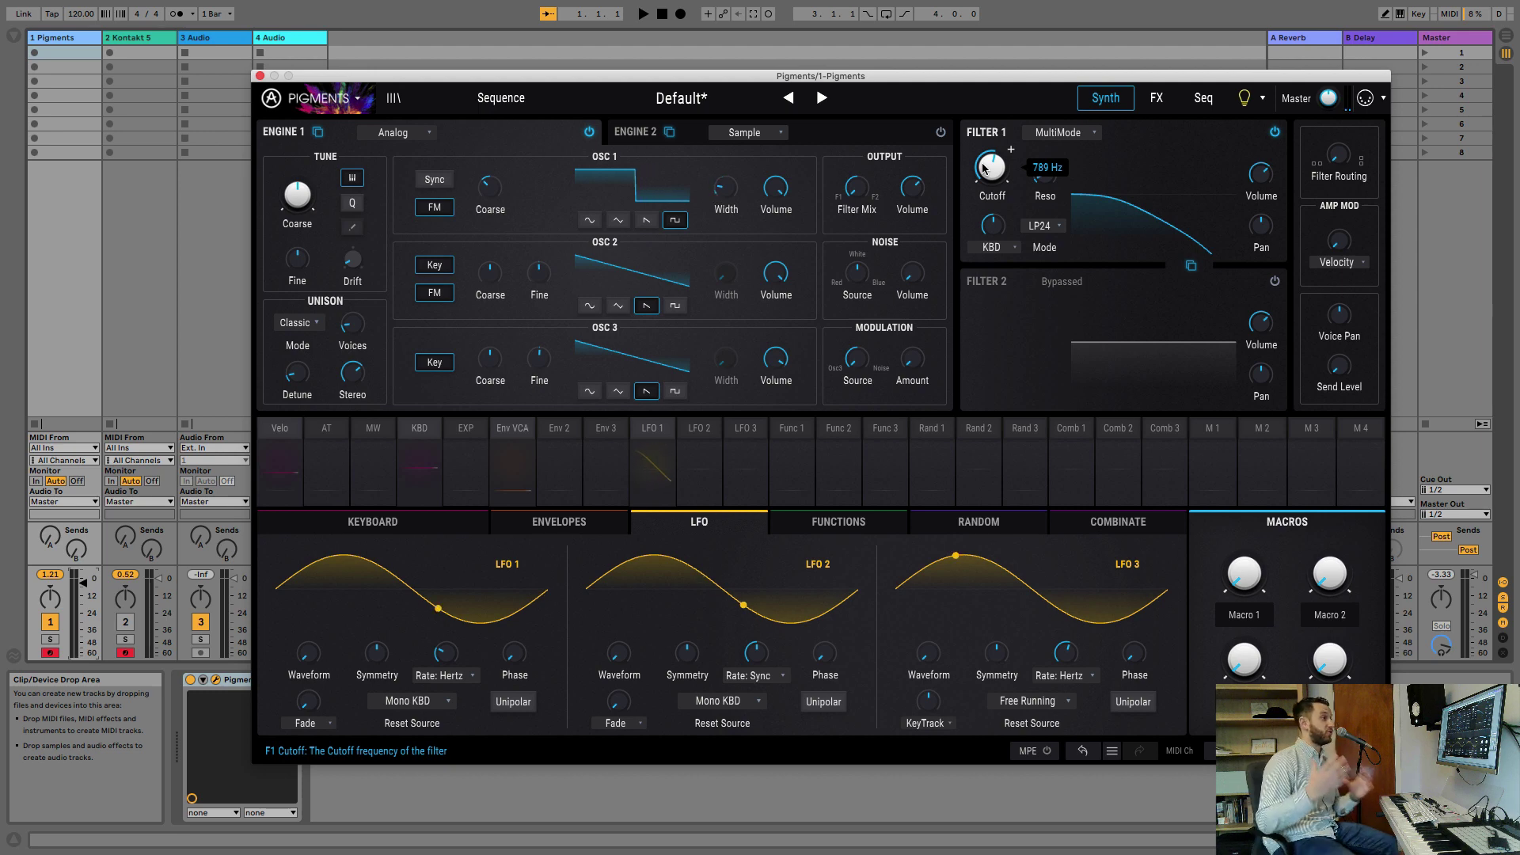
# Turn on Engine 2's Grand Piano C3 sample with Engine 1 off, and raise the master volume
pyautogui.click(641, 133)
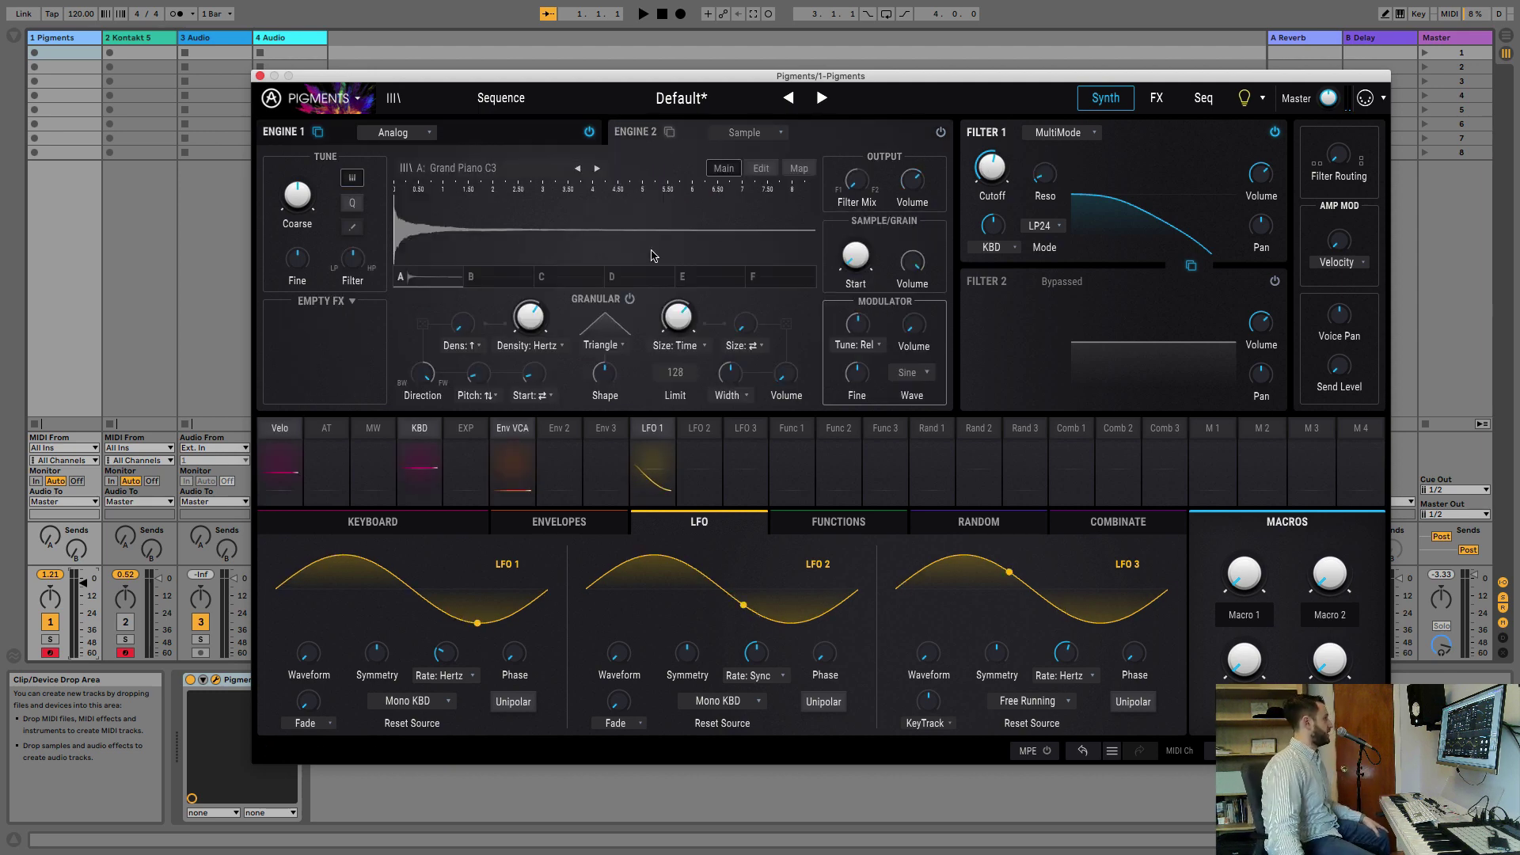
pyautogui.click(940, 132)
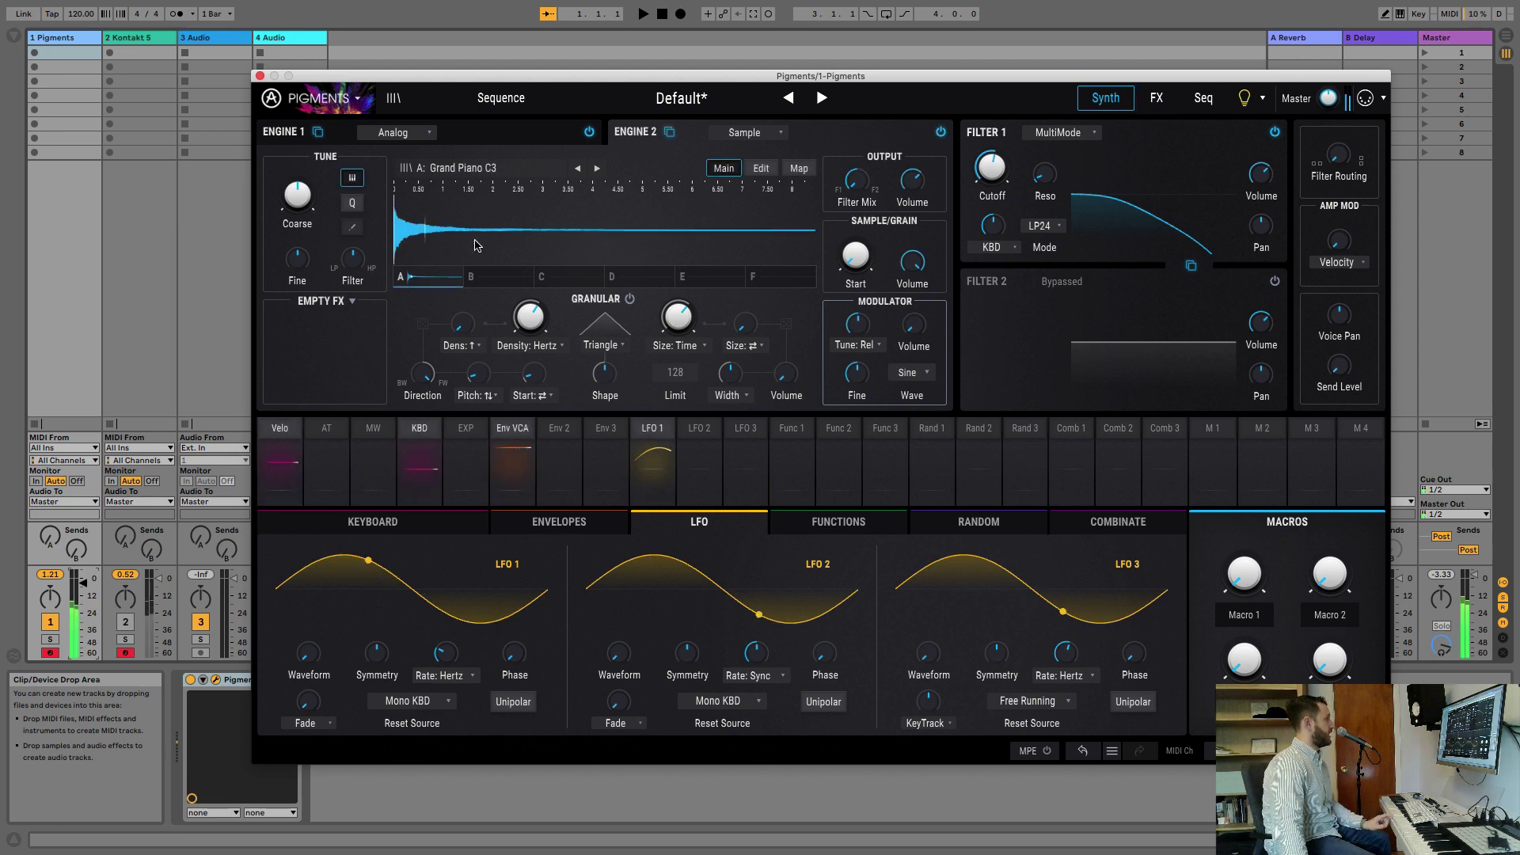
pyautogui.click(591, 132)
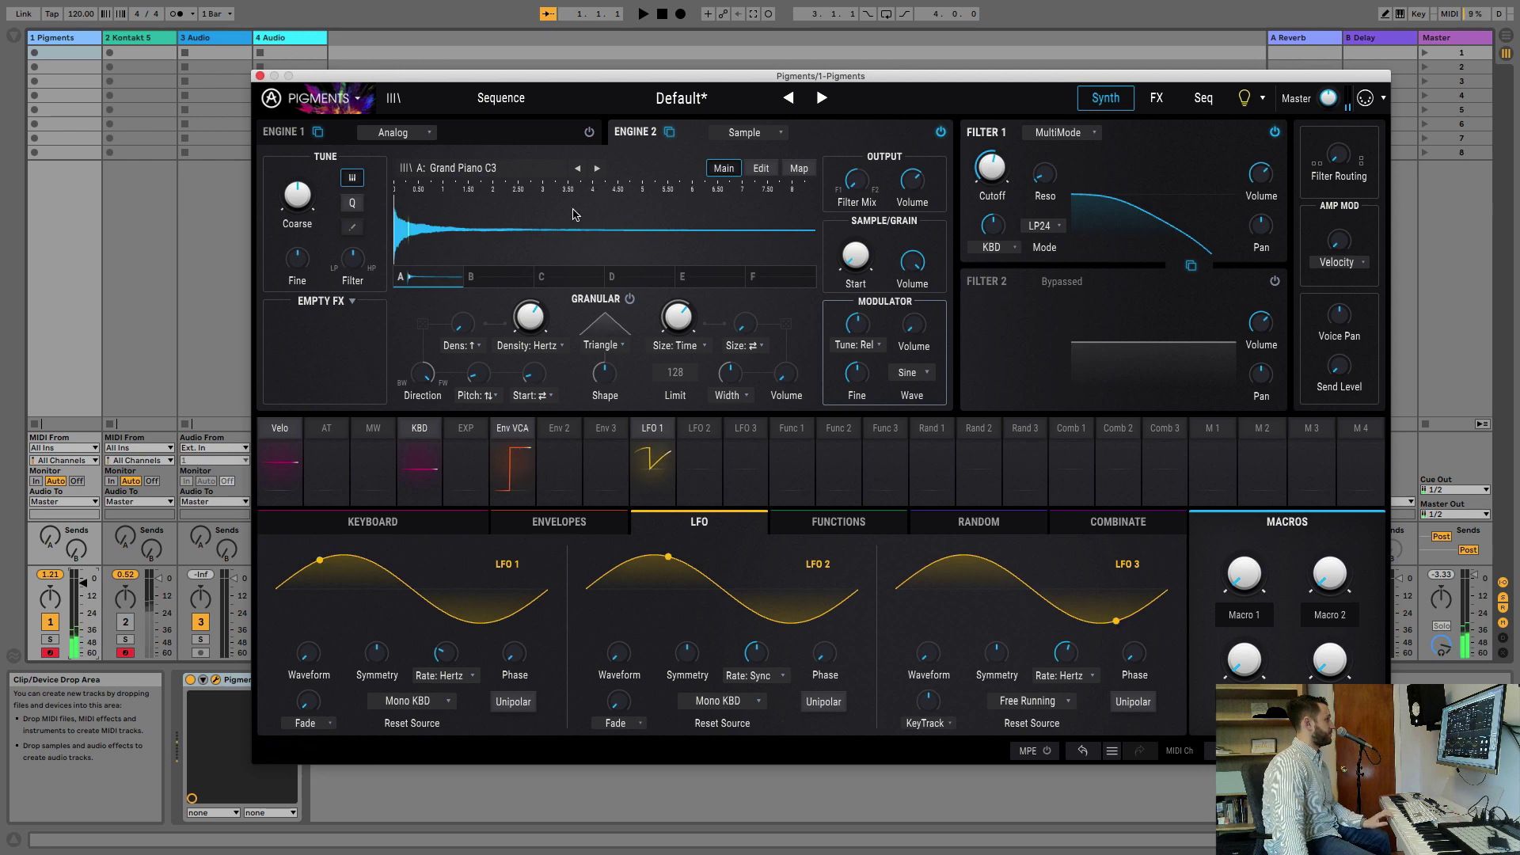
pyautogui.moveTo(1329, 98); pyautogui.dragTo(1329, 82)
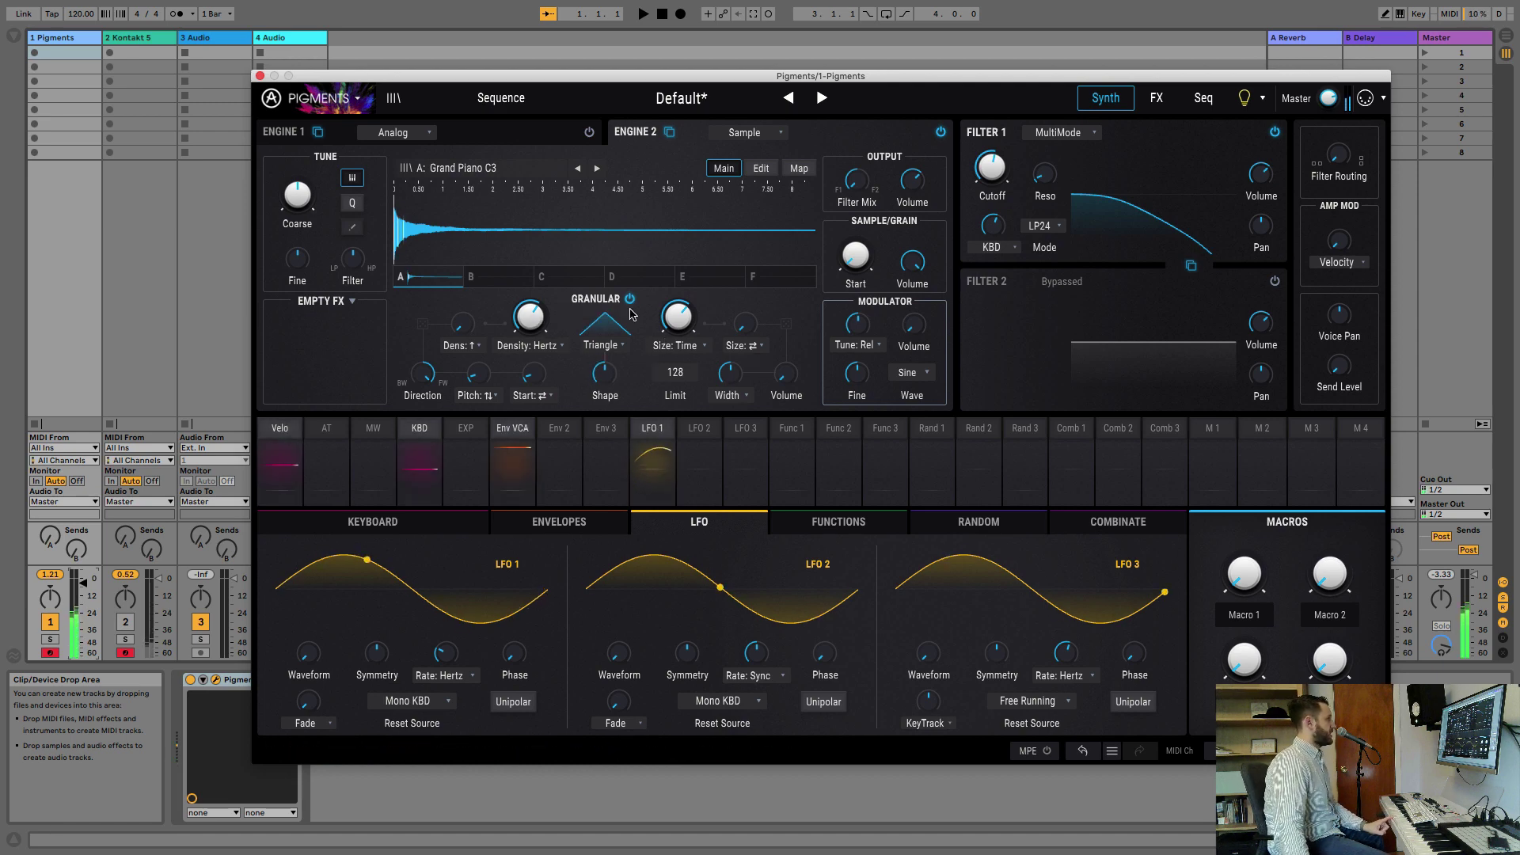
# Turn on Granular, set the grain size to about 289 ms, and adjust the grain density and playback direction
pyautogui.moveTo(670, 310)
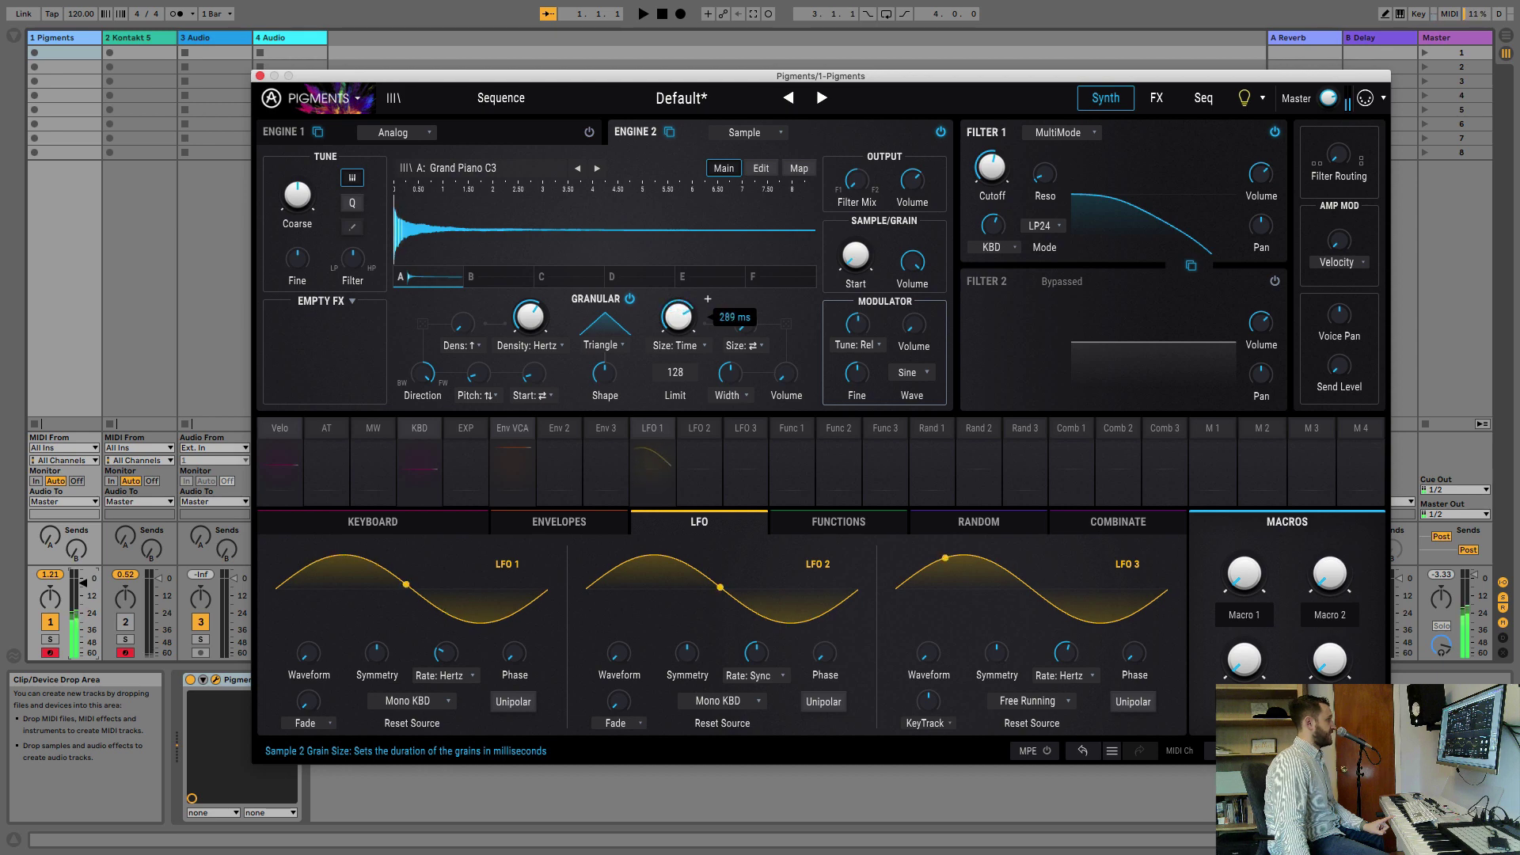
pyautogui.moveTo(549, 324)
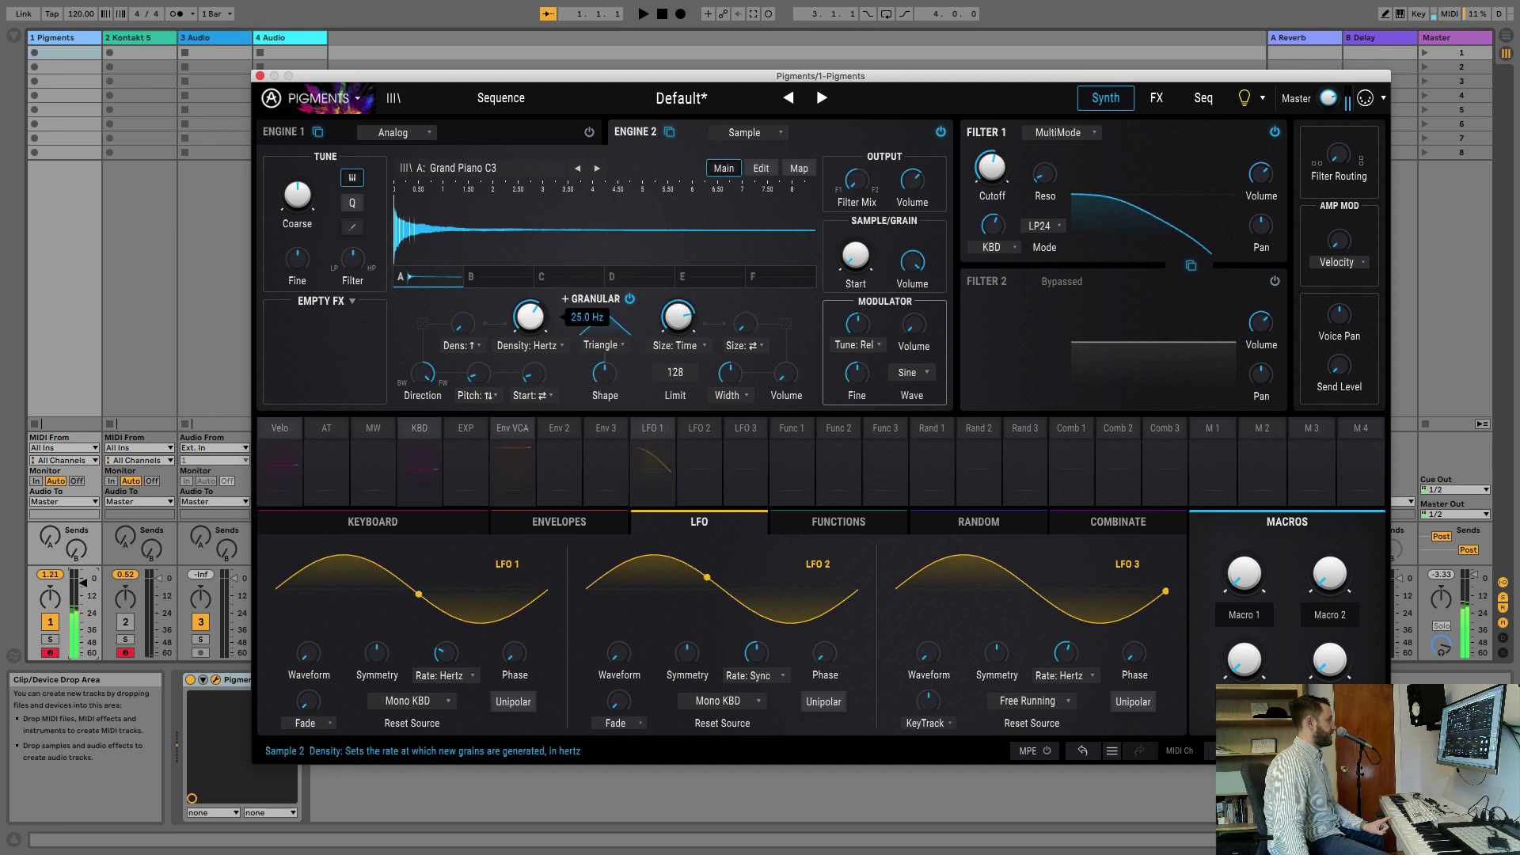
pyautogui.moveTo(479, 374)
pyautogui.moveTo(422, 373)
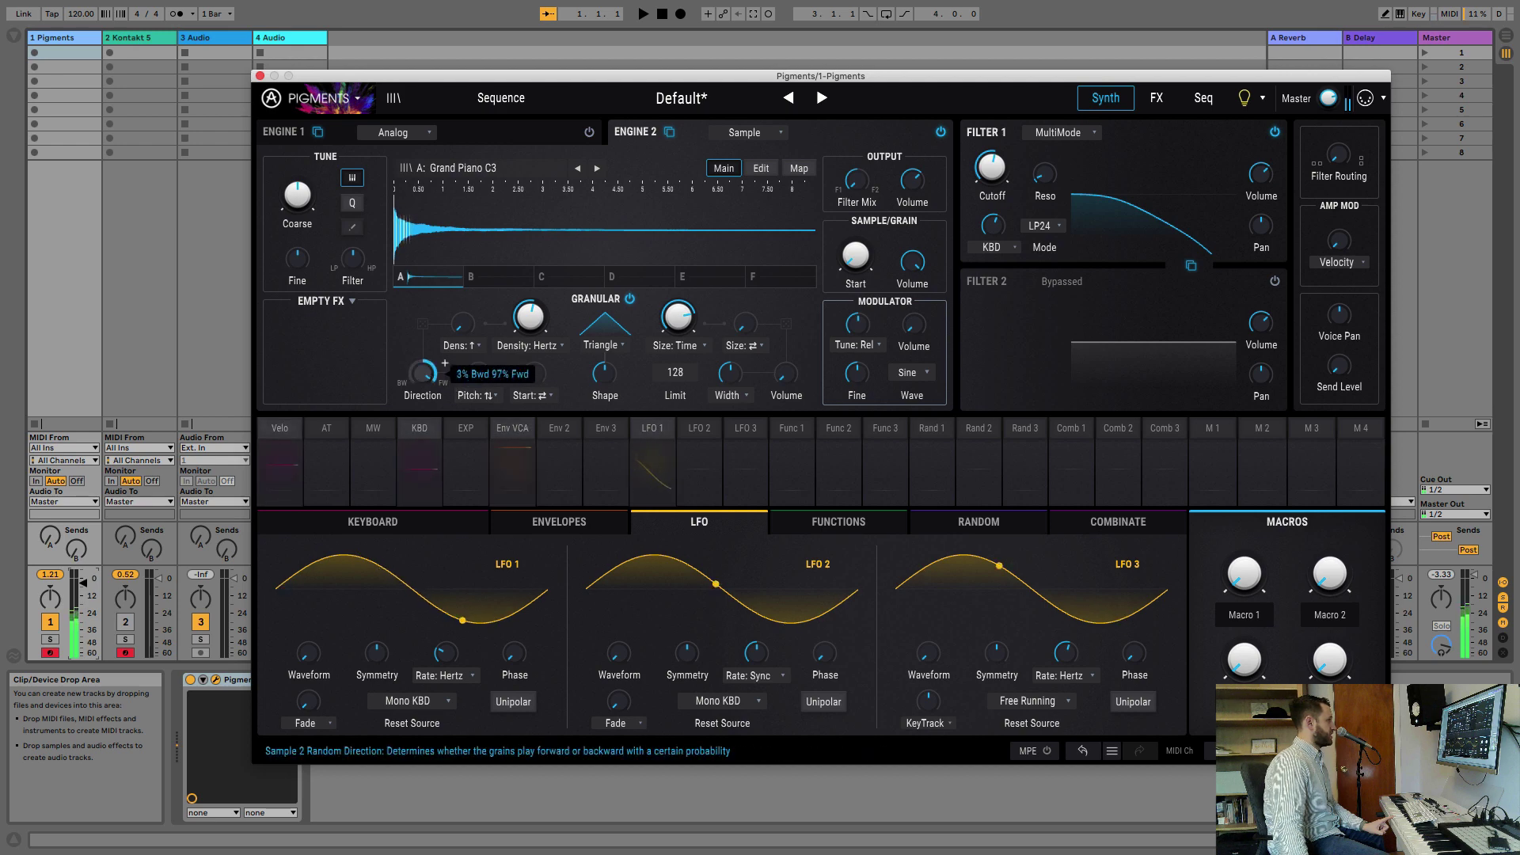
# Adjust the grain shape, raise the granular random density, width, volume and random start, and set random pitch to 0.032
pyautogui.moveTo(623, 363)
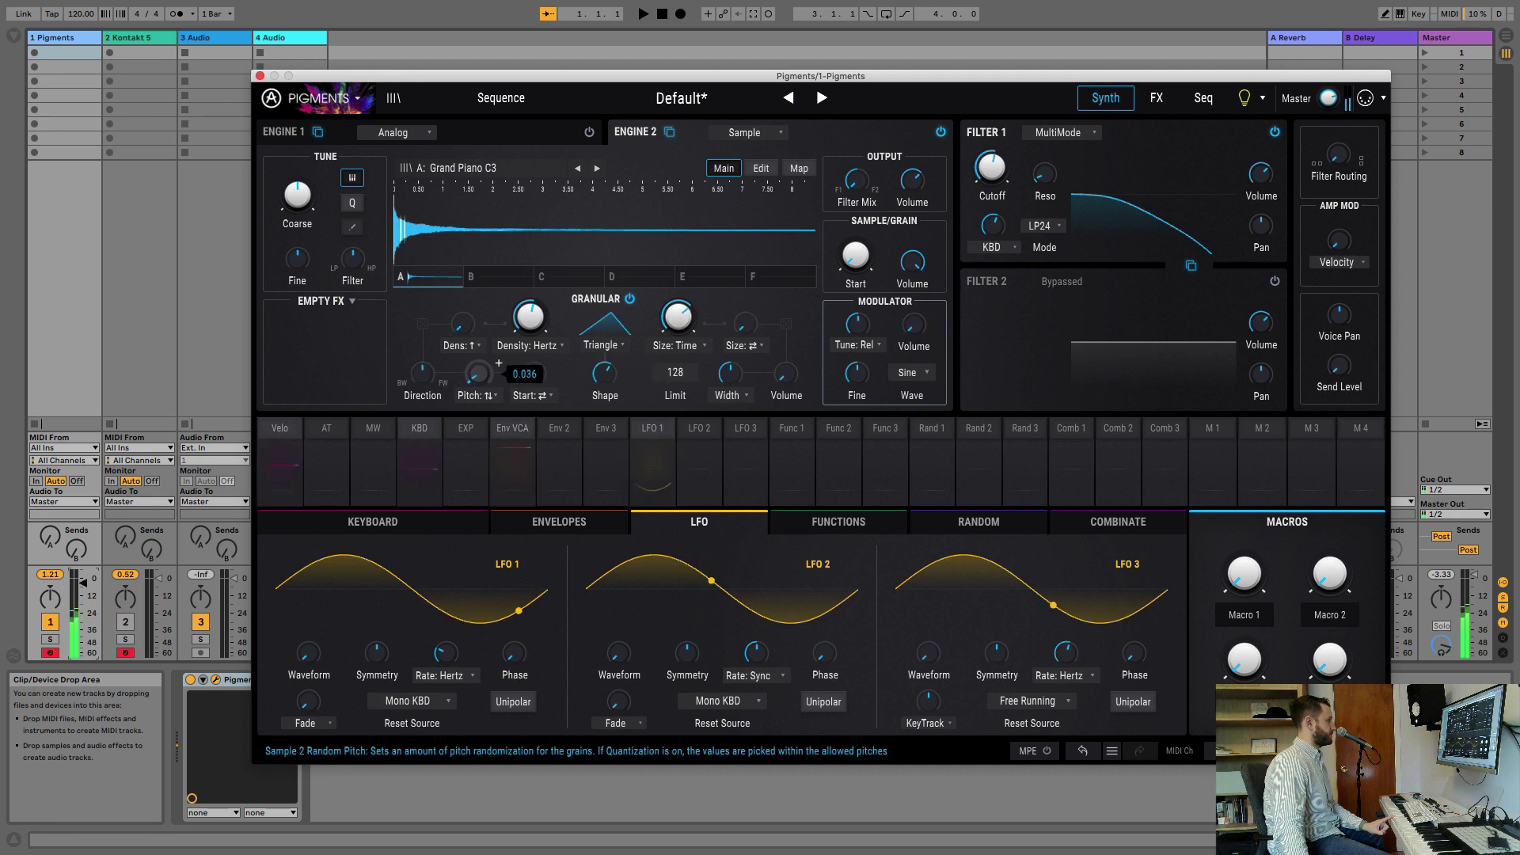
pyautogui.moveTo(482, 314)
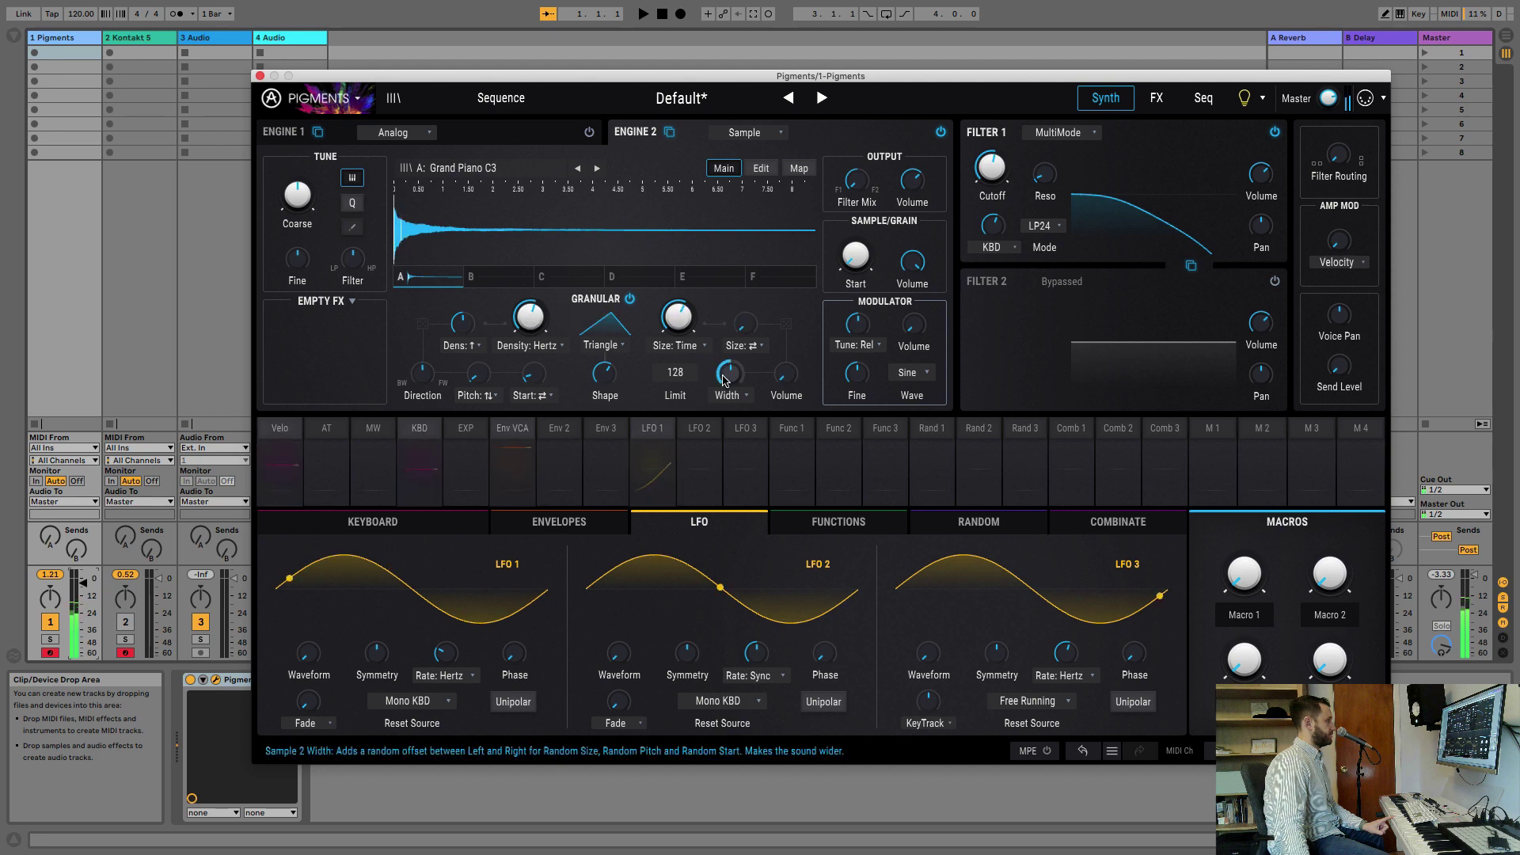
pyautogui.moveTo(805, 362)
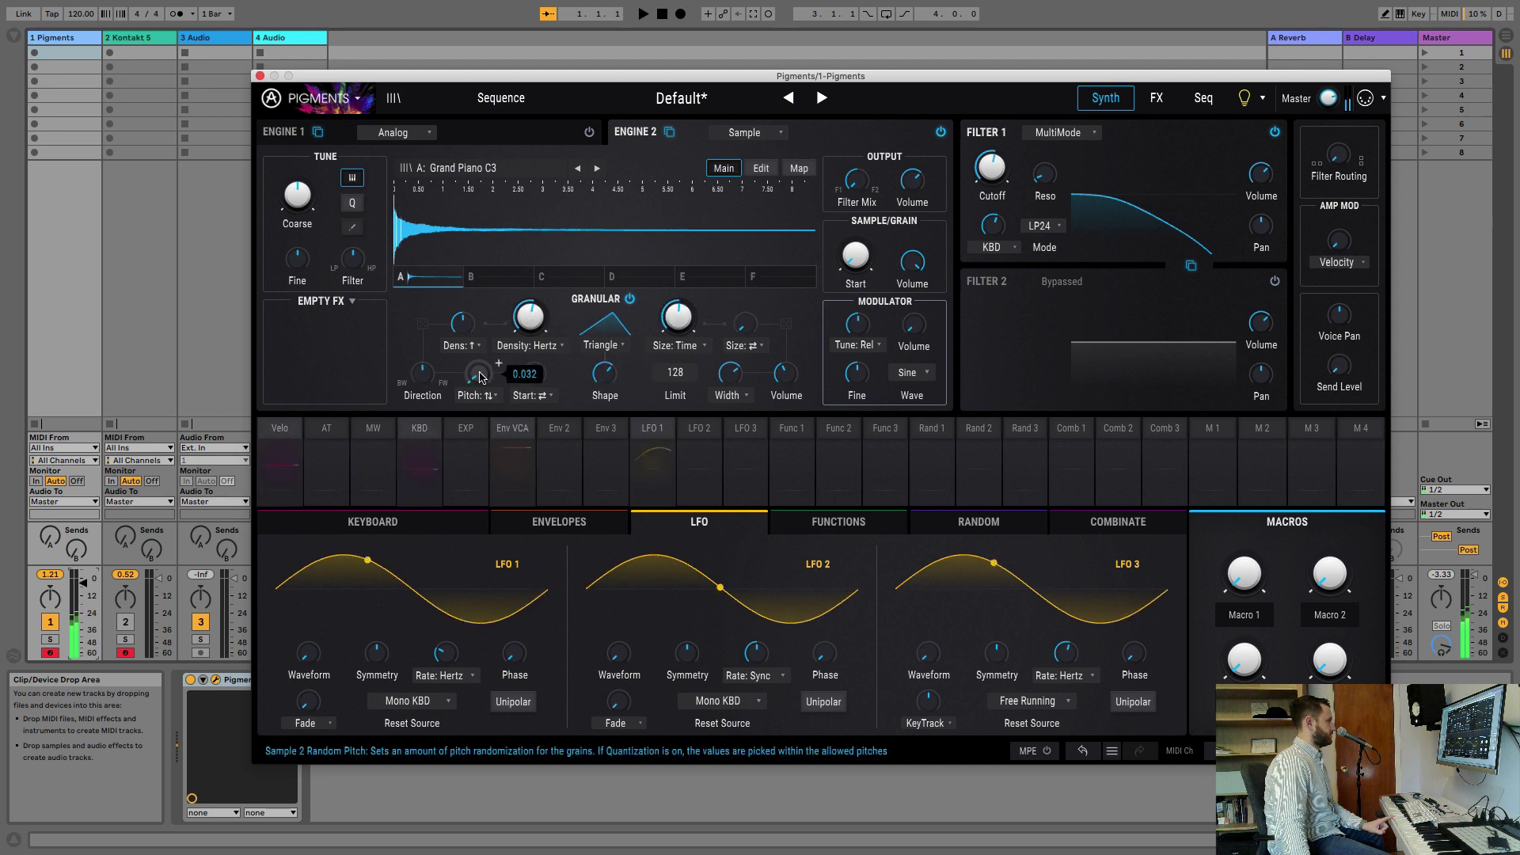
pyautogui.moveTo(533, 384); pyautogui.dragTo(533, 371)
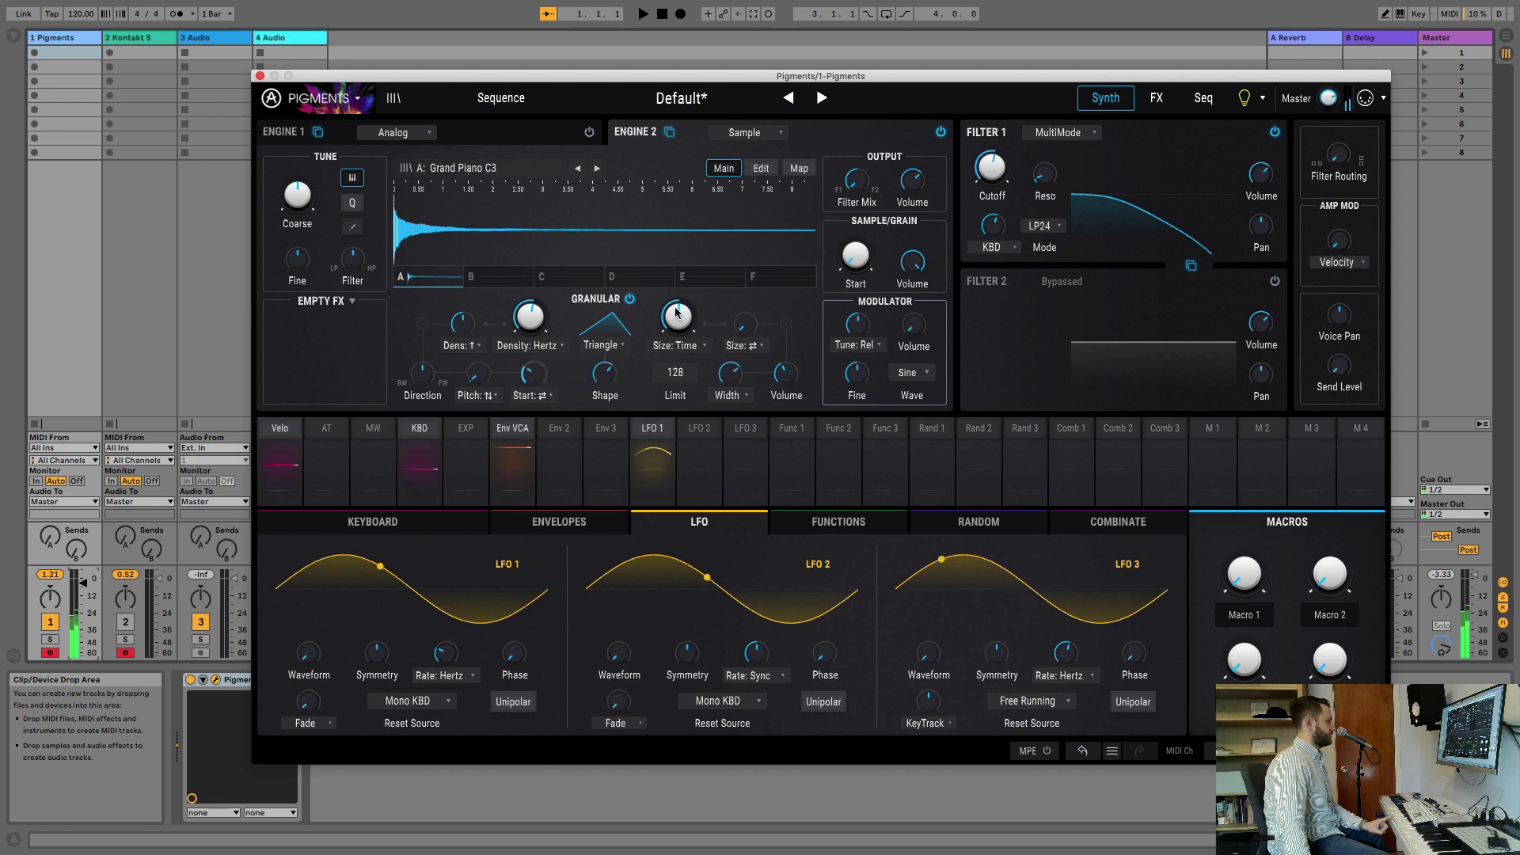
# Set the sample start to 0.040 and raise Engine 2's output and modulator volumes
pyautogui.moveTo(878, 237)
pyautogui.moveTo(856, 255); pyautogui.dragTo(856, 238)
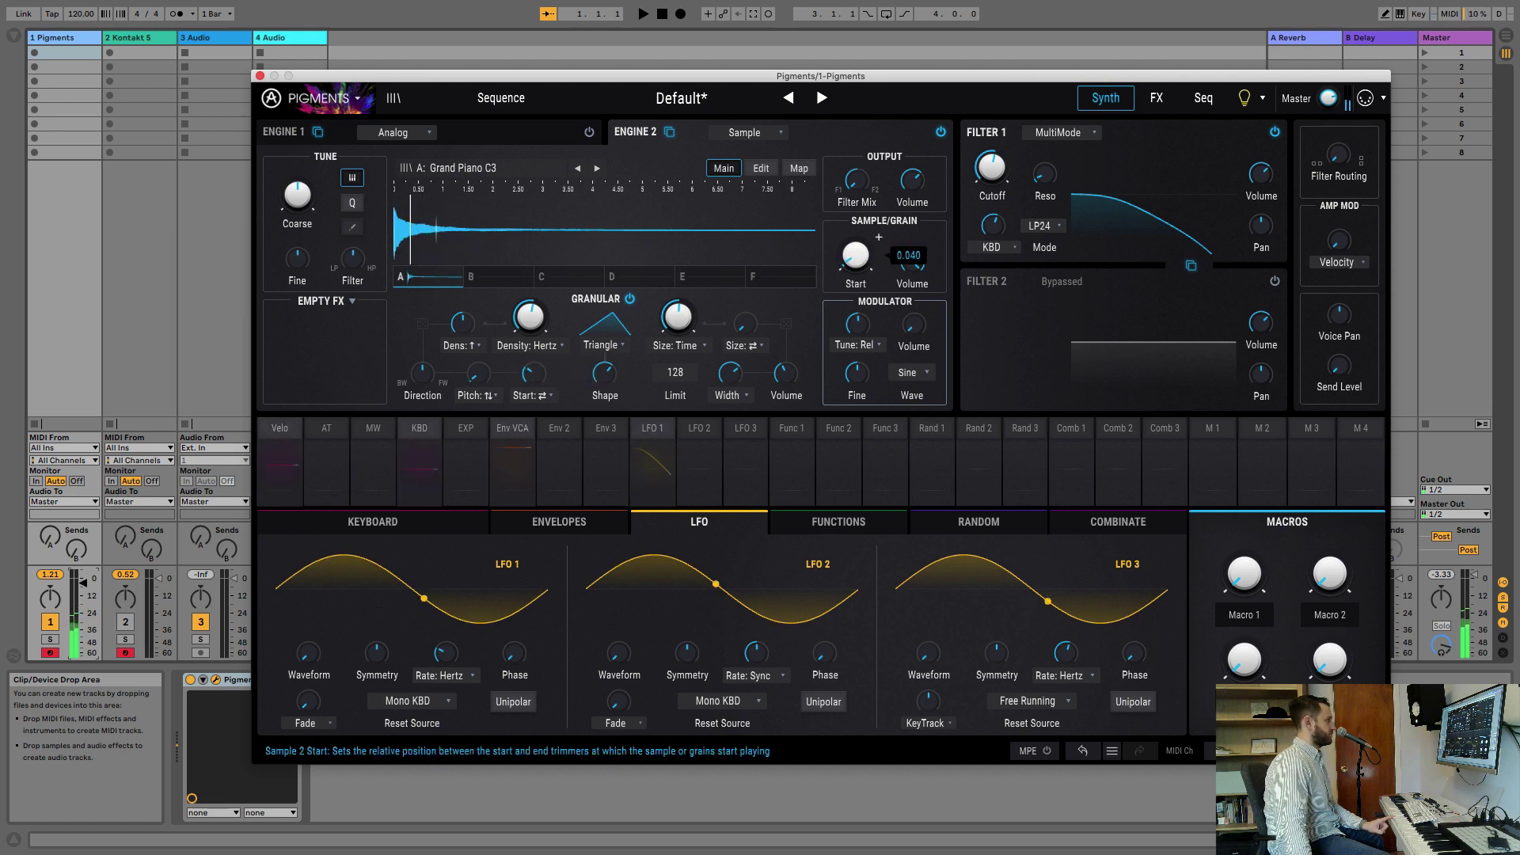
pyautogui.moveTo(914, 188)
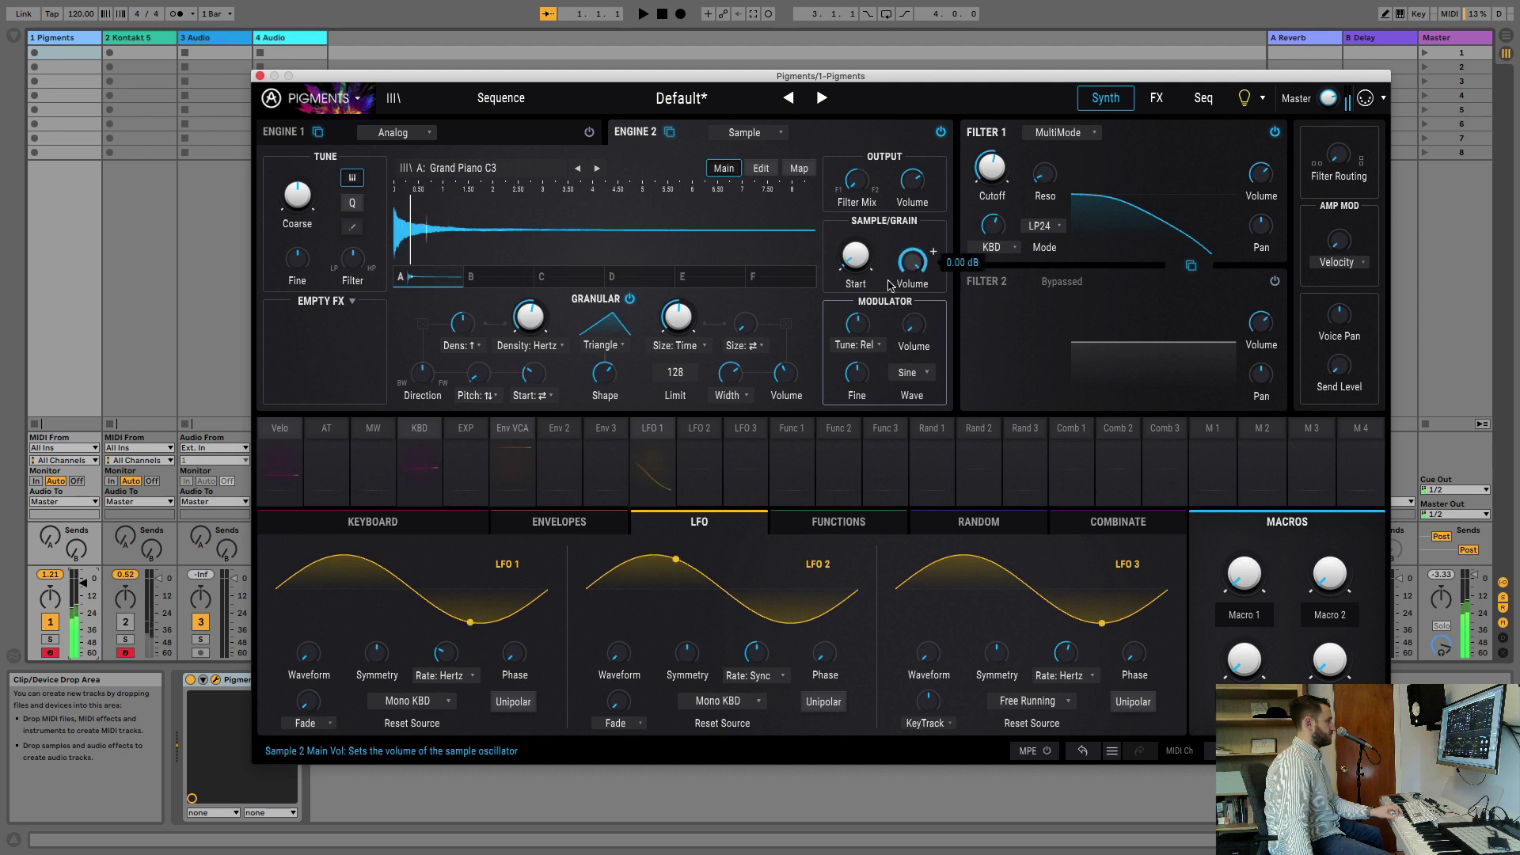
pyautogui.moveTo(860, 380)
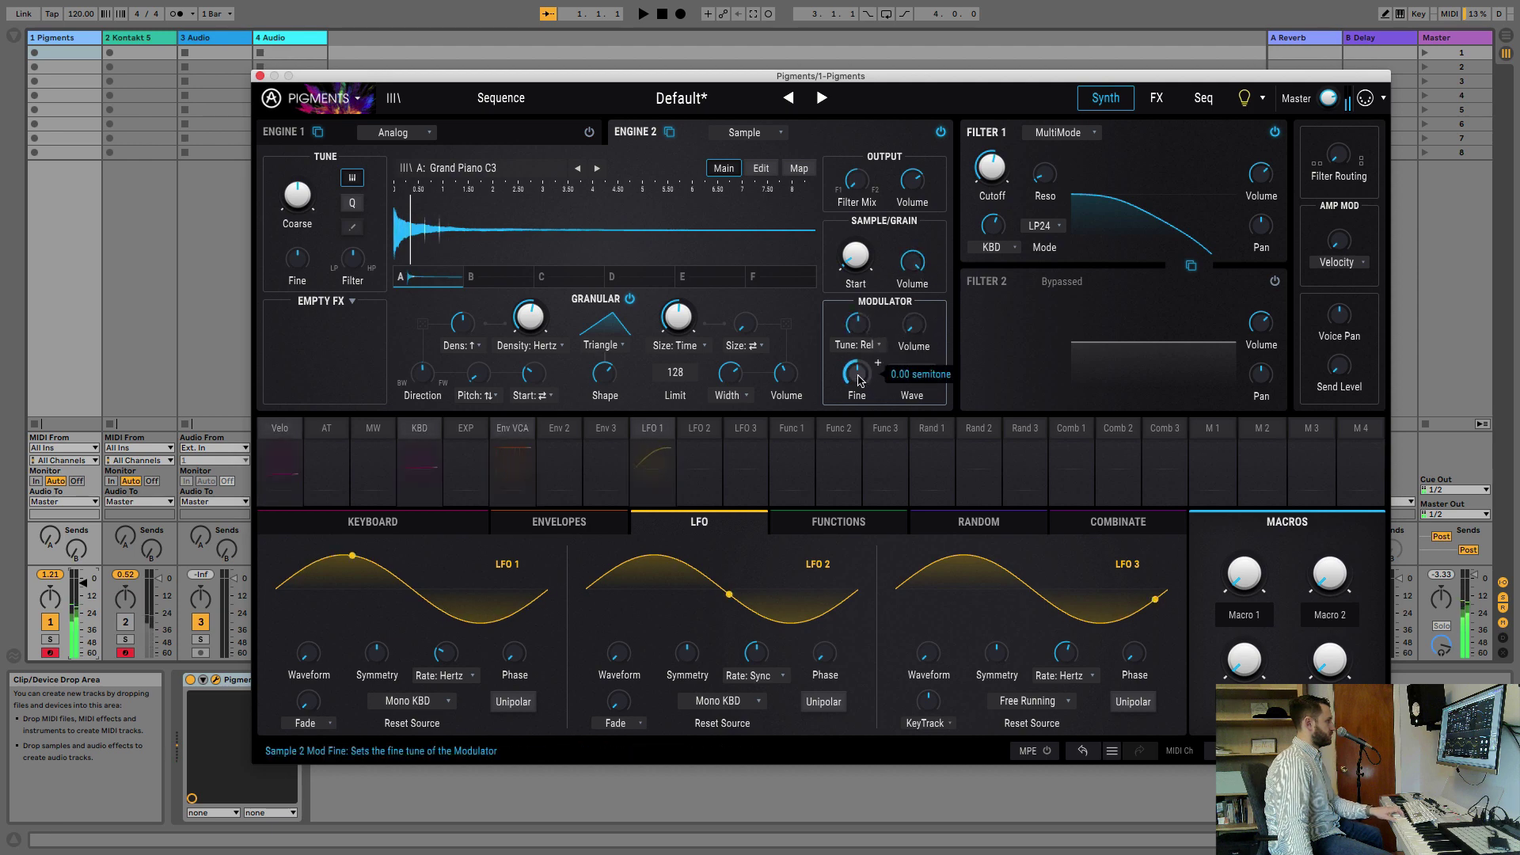
pyautogui.moveTo(864, 318)
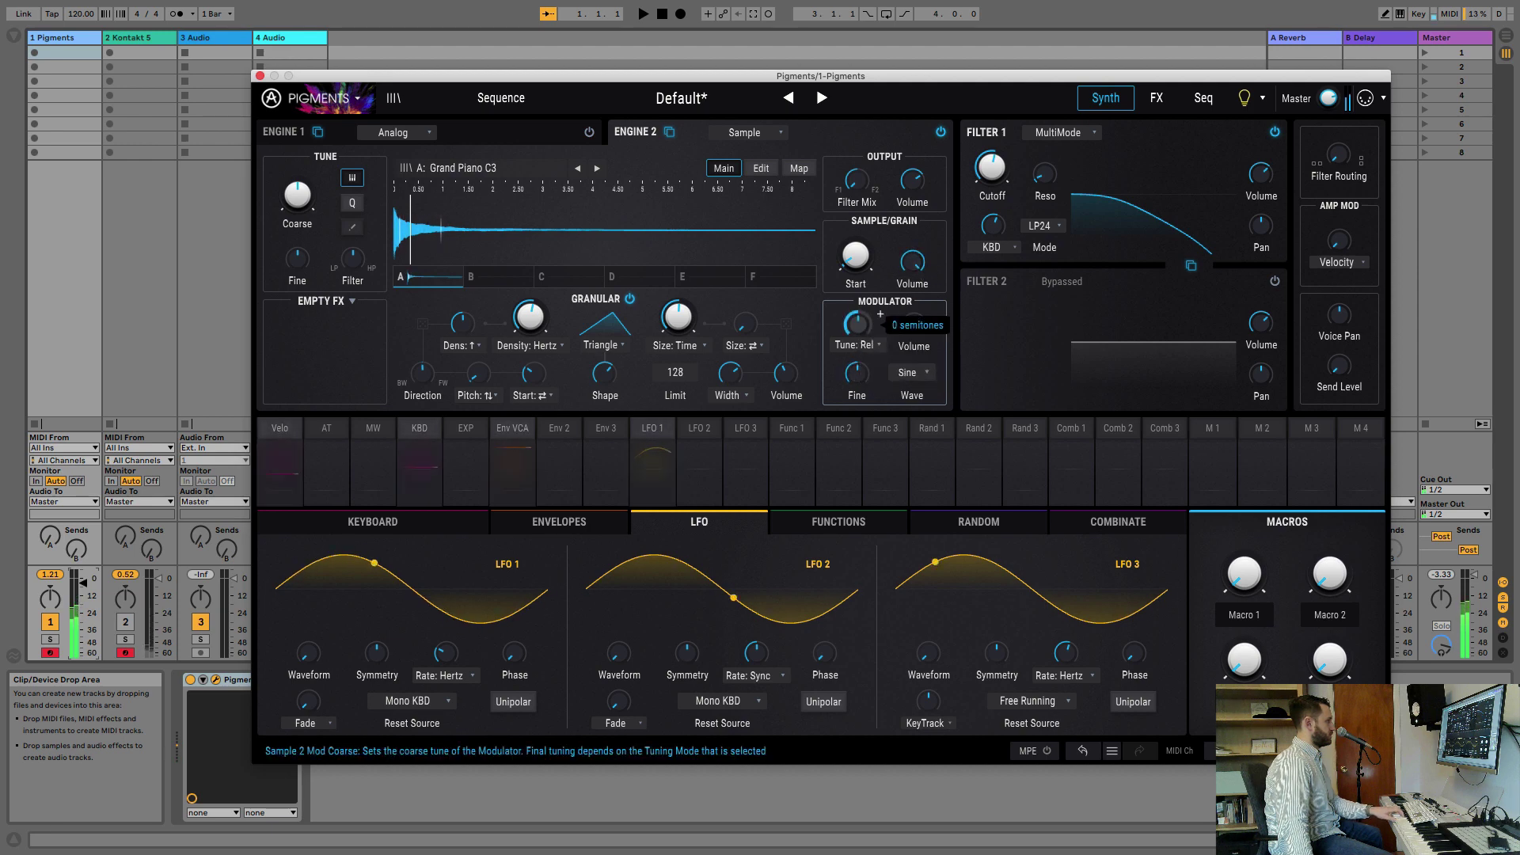
pyautogui.moveTo(935, 315)
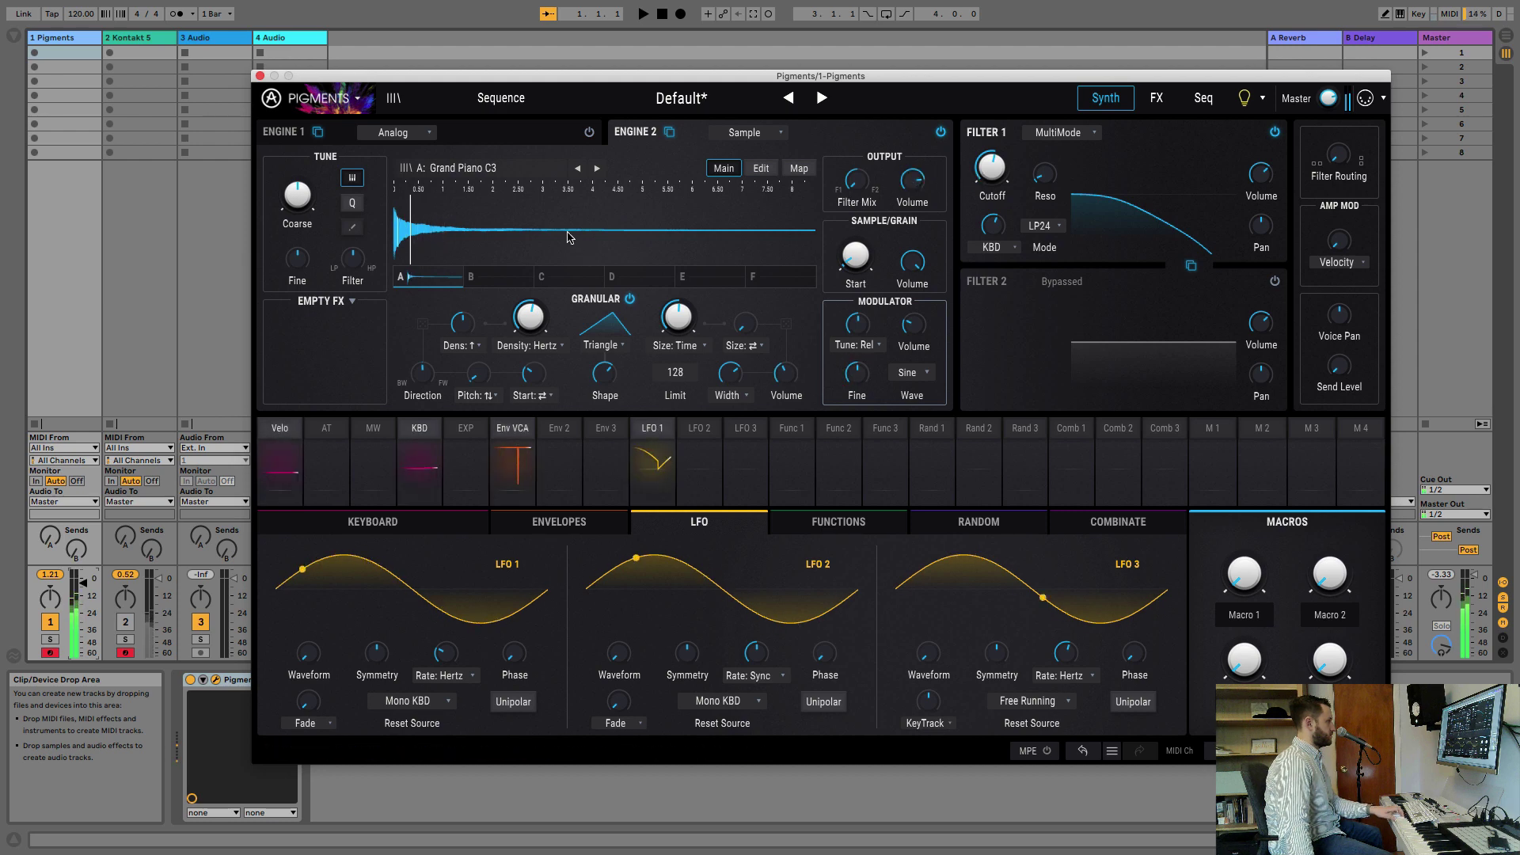
# Turn Engine 1 back on and balance the layers, with the master volume at -26.2 dB and Engine 2's output volume adjusted
pyautogui.click(589, 132)
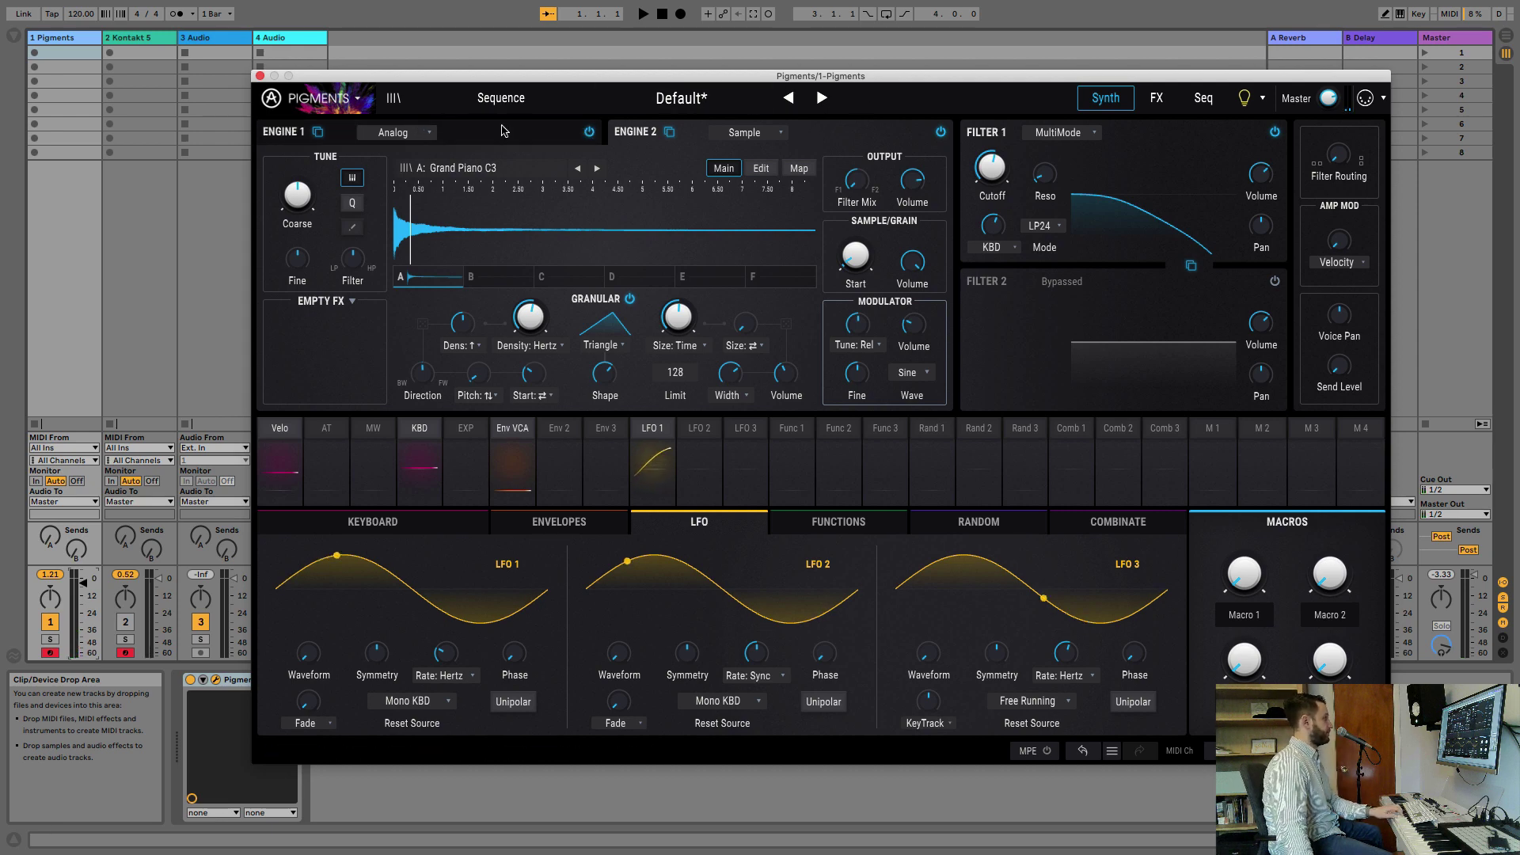
pyautogui.click(441, 129)
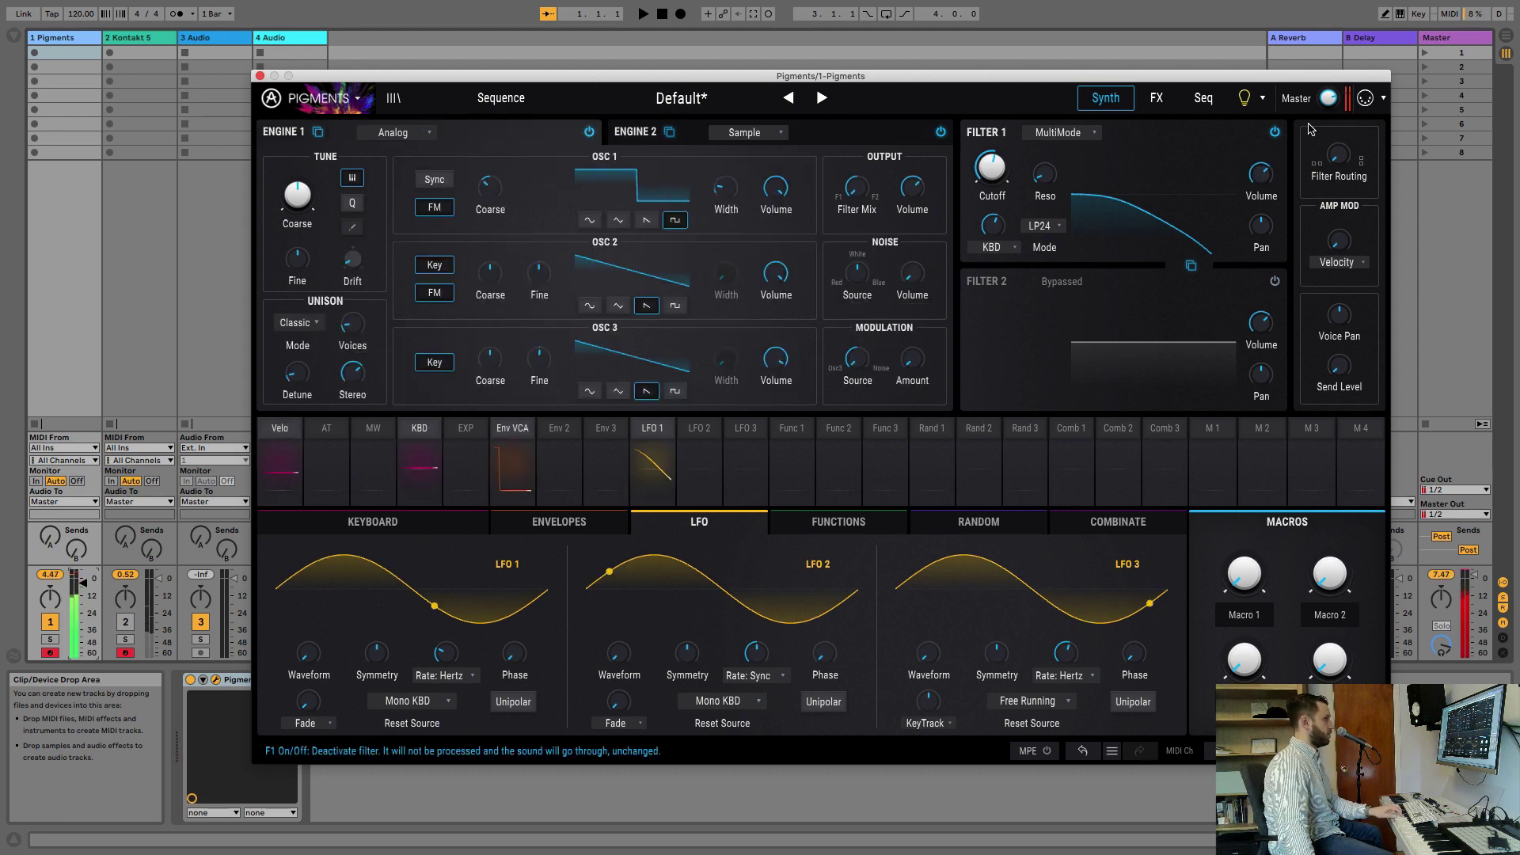
pyautogui.moveTo(1328, 98); pyautogui.dragTo(1329, 155)
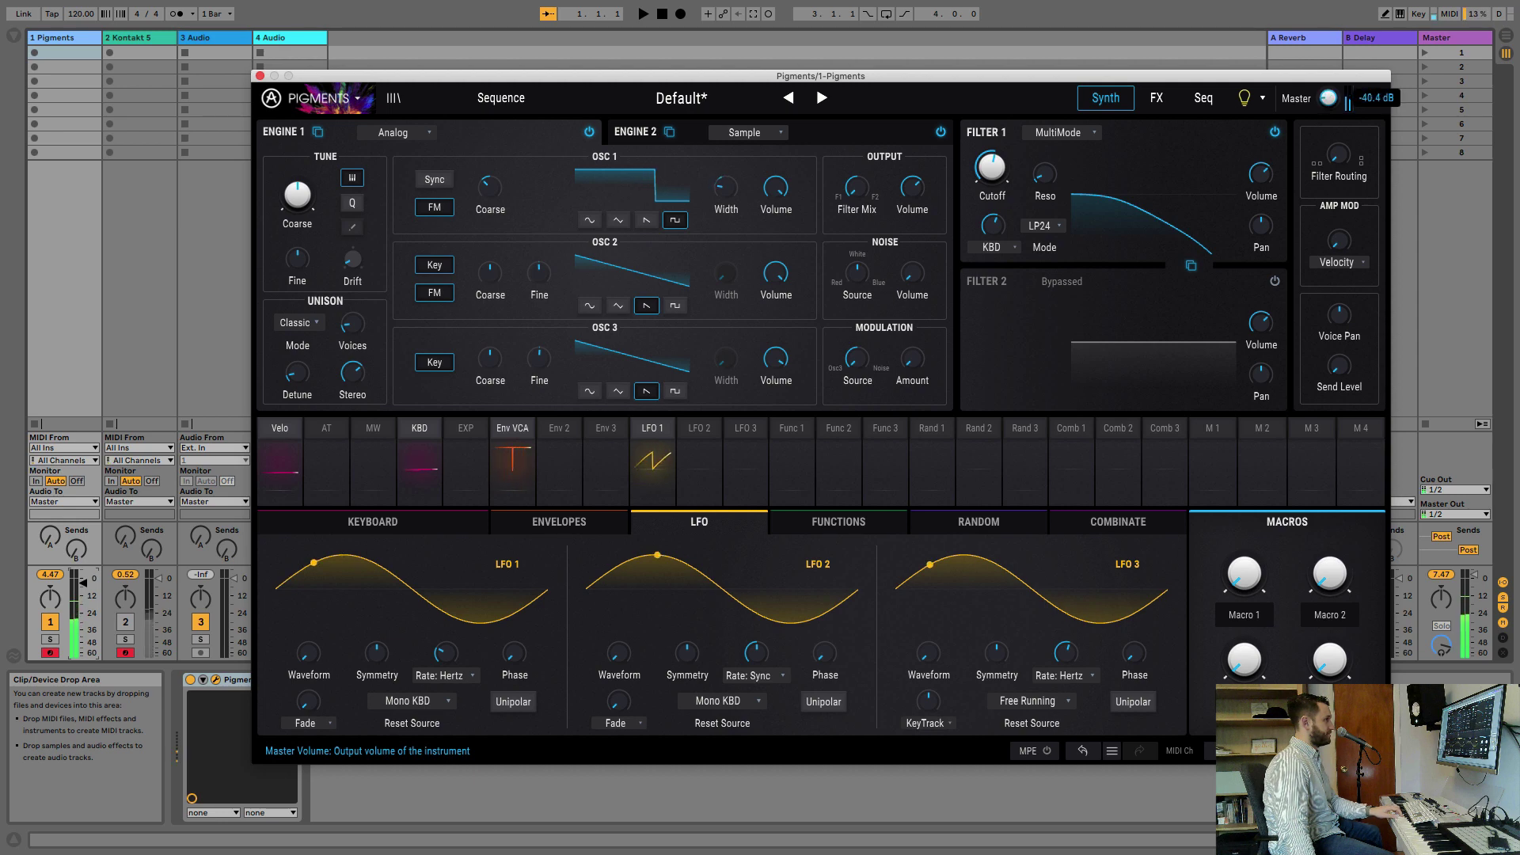
pyautogui.moveTo(1328, 98); pyautogui.dragTo(1329, 87)
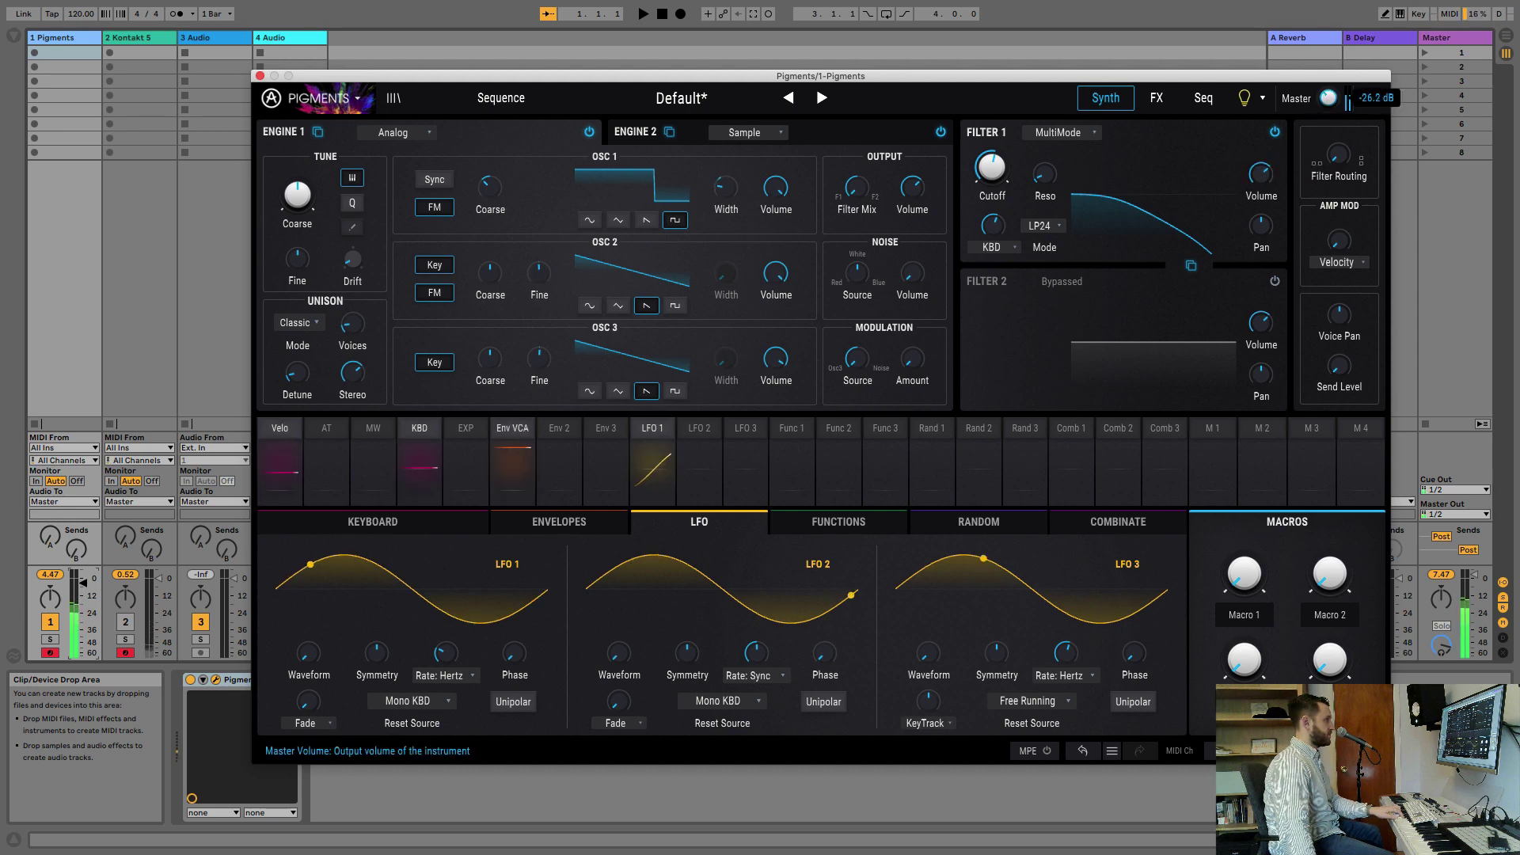
pyautogui.click(633, 133)
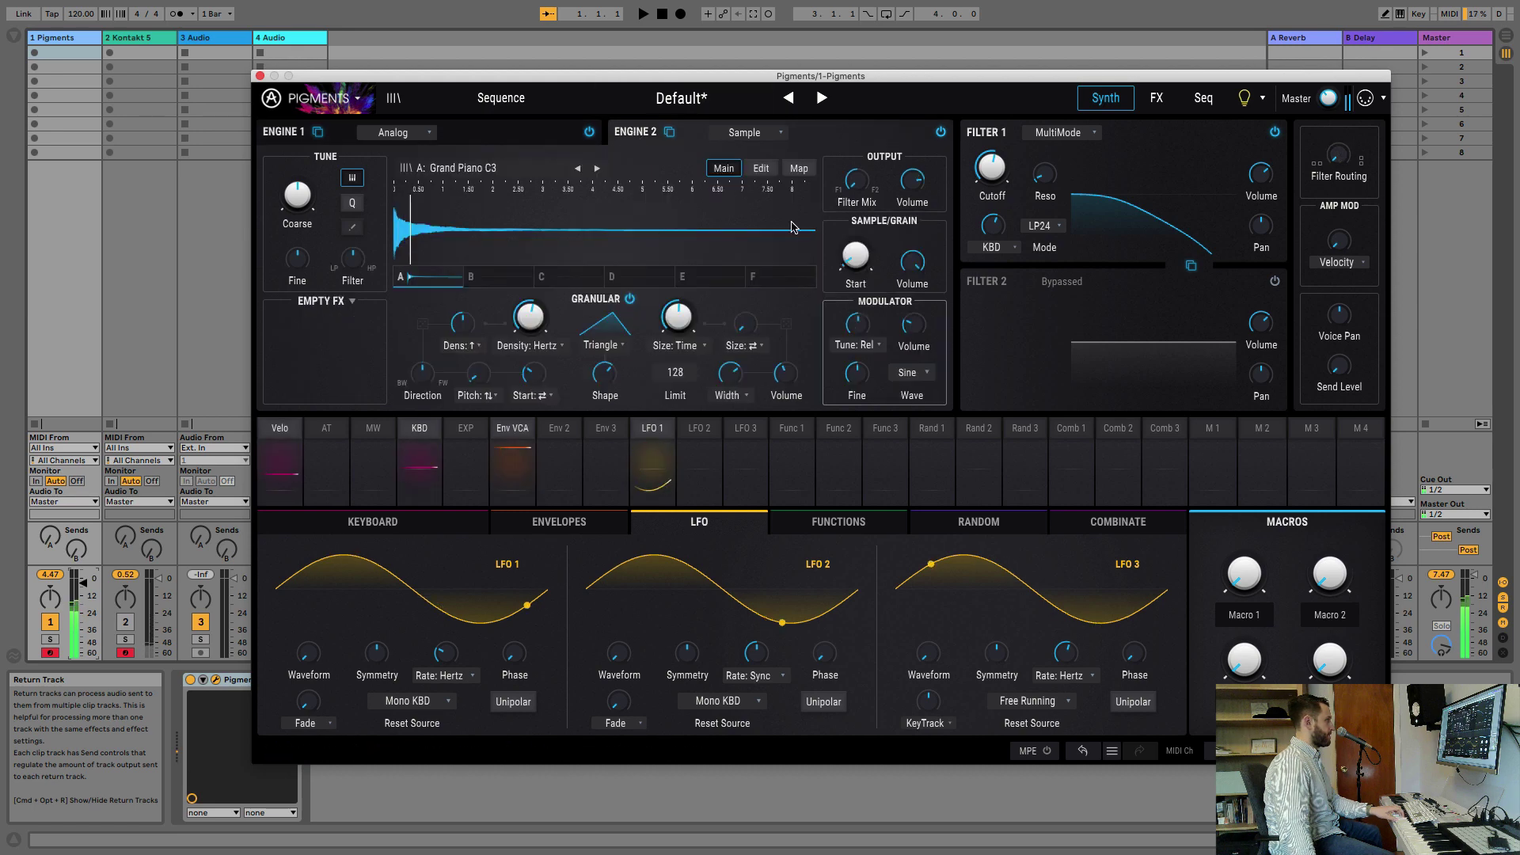
pyautogui.moveTo(912, 181); pyautogui.dragTo(912, 178)
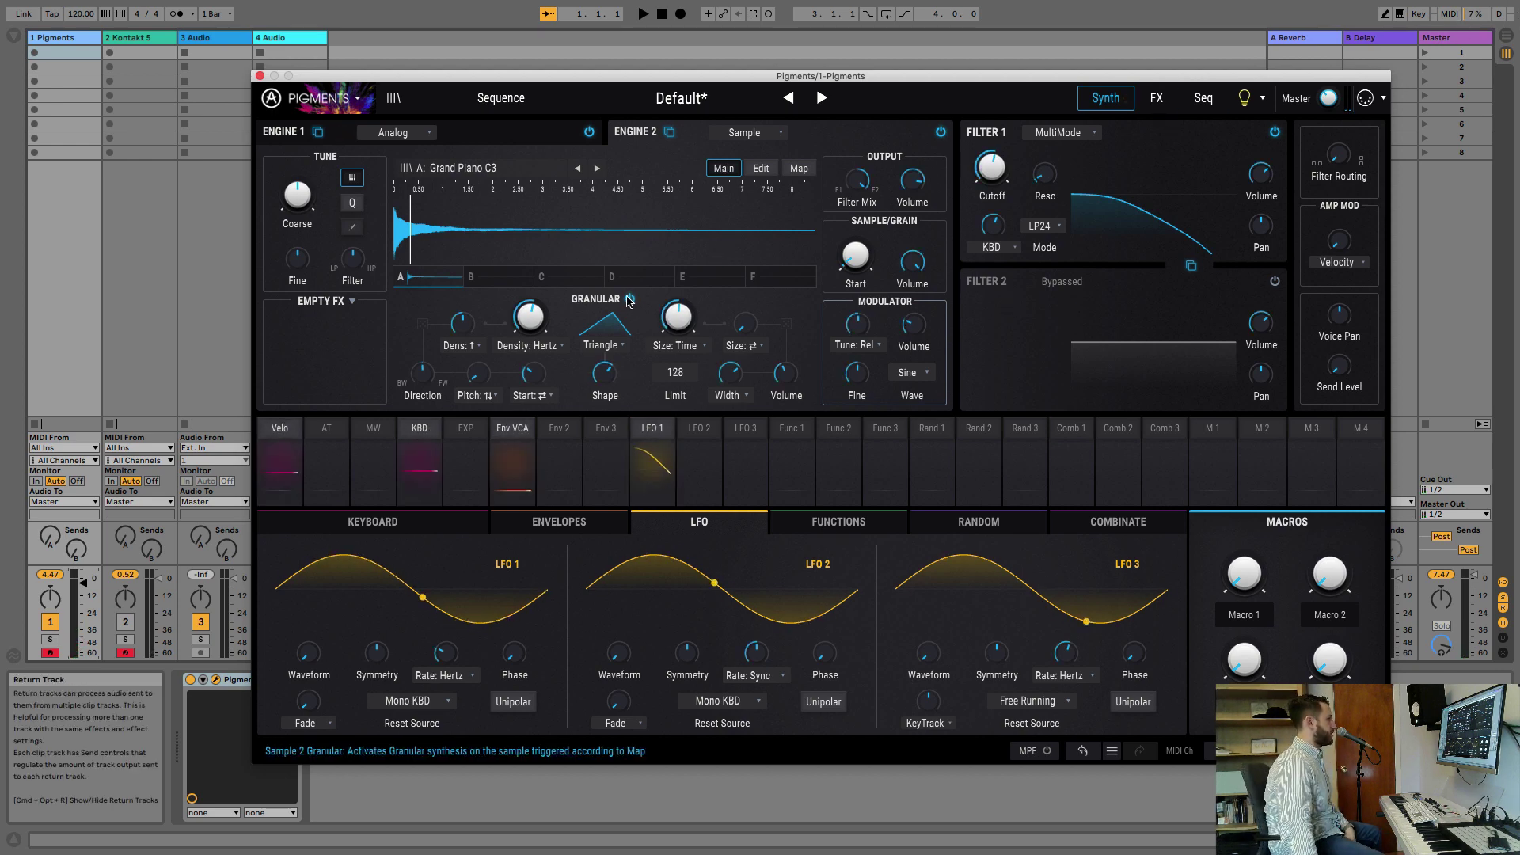
# Turn off Granular and open the sample browser for the empty slot B of Engine 2
pyautogui.click(554, 276)
pyautogui.click(633, 276)
pyautogui.click(499, 276)
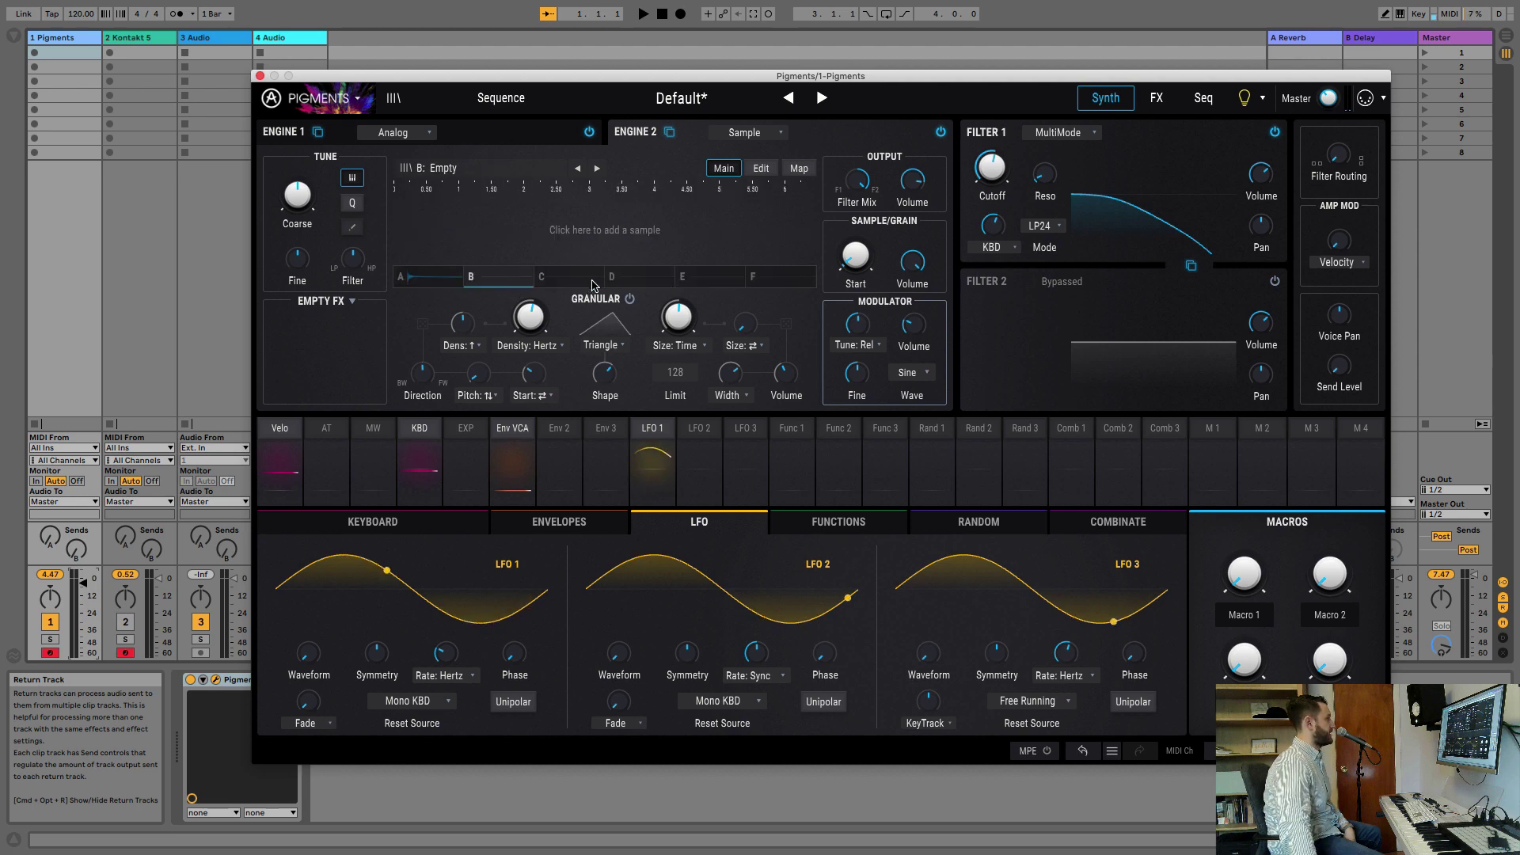
pyautogui.click(452, 171)
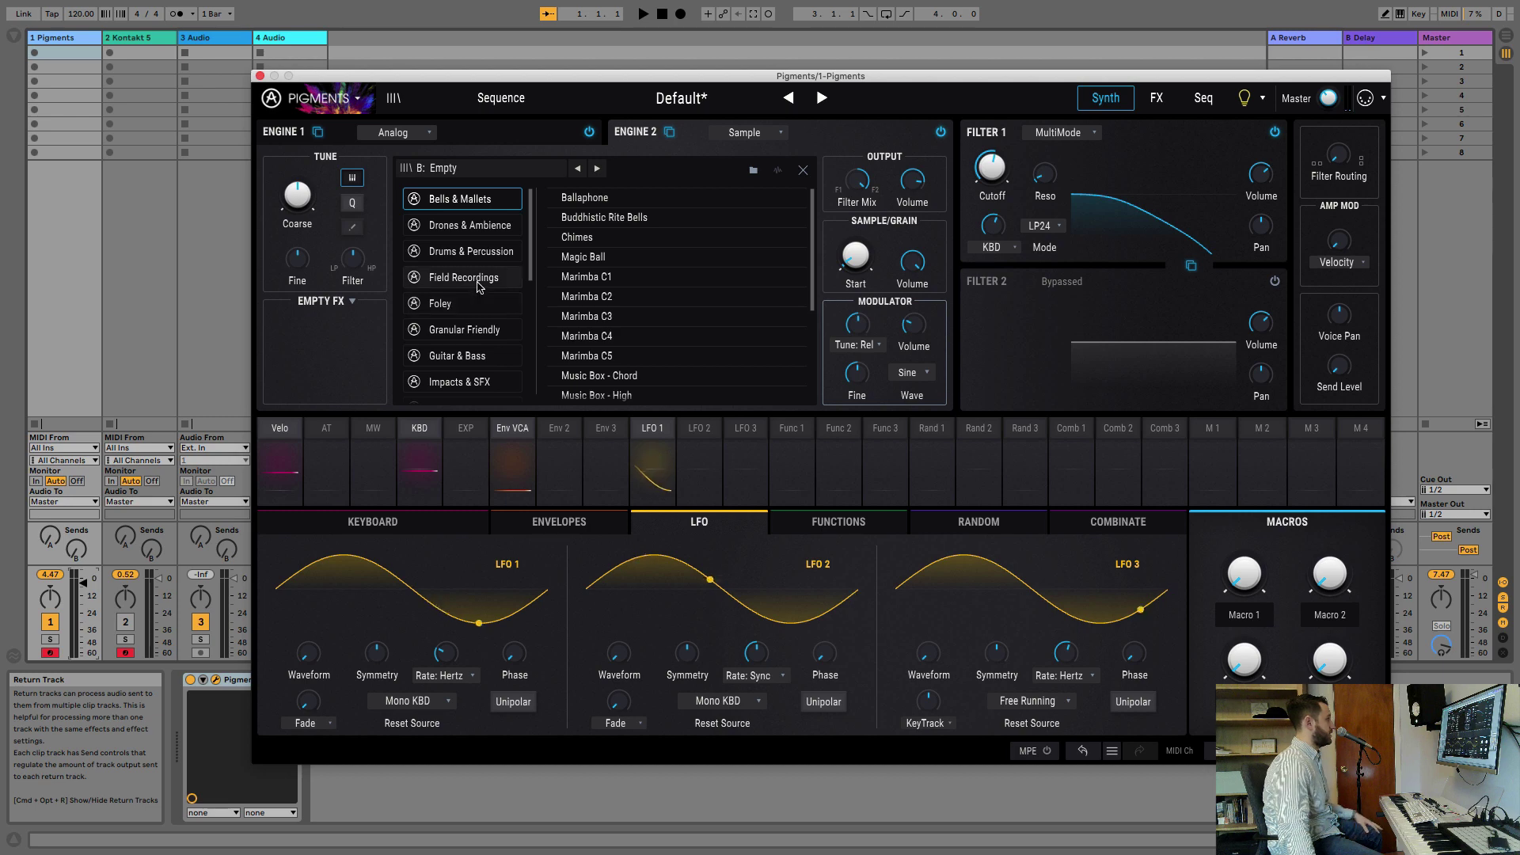
# Load the Classical Guitar C2 sample into Engine 2's slot B and set the sample map to Random
pyautogui.click(477, 356)
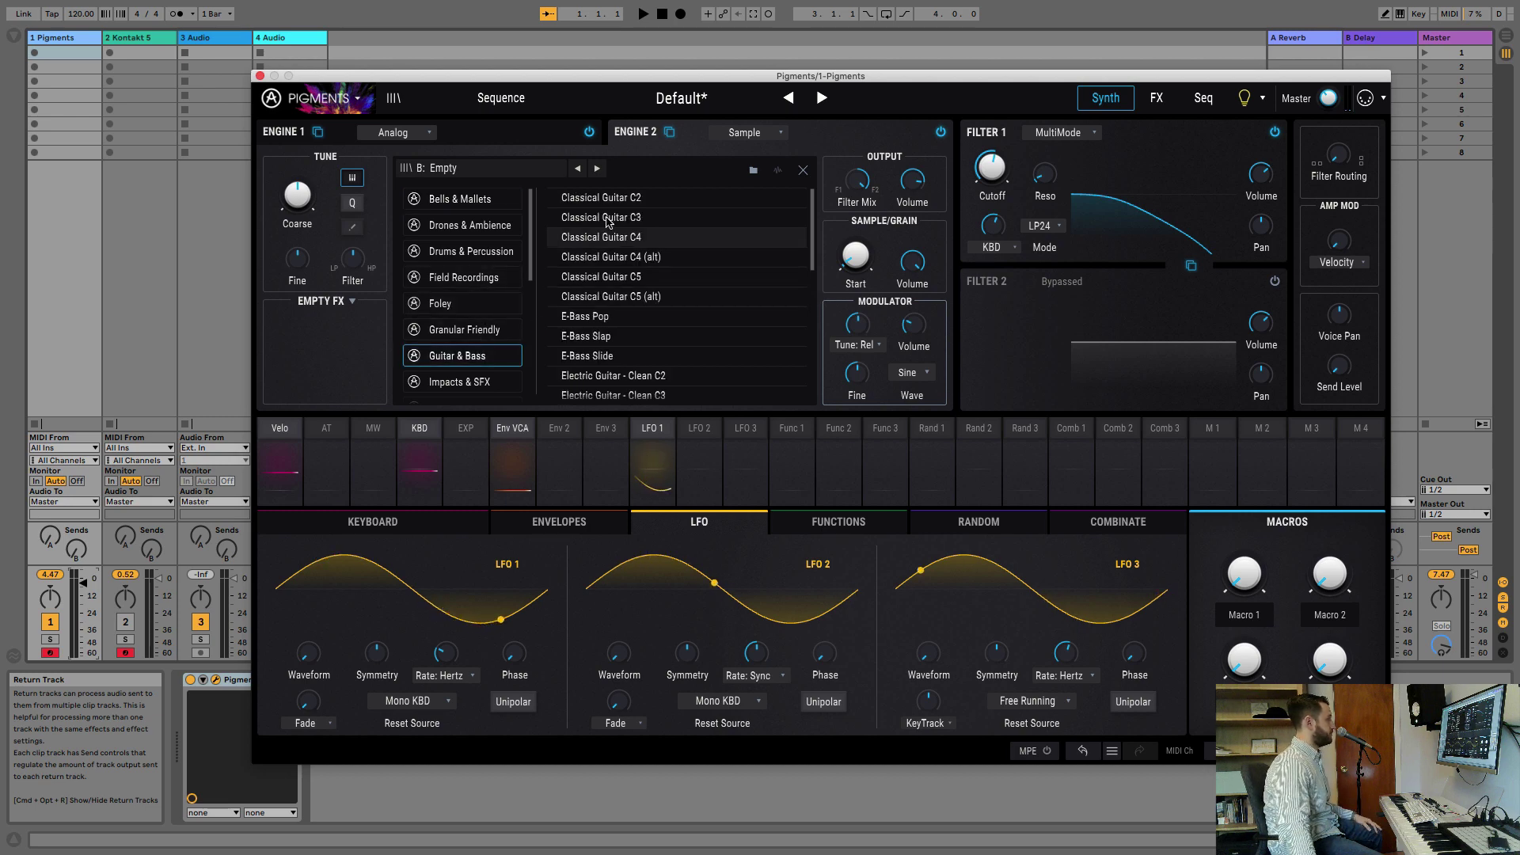
pyautogui.click(625, 198)
pyautogui.click(803, 169)
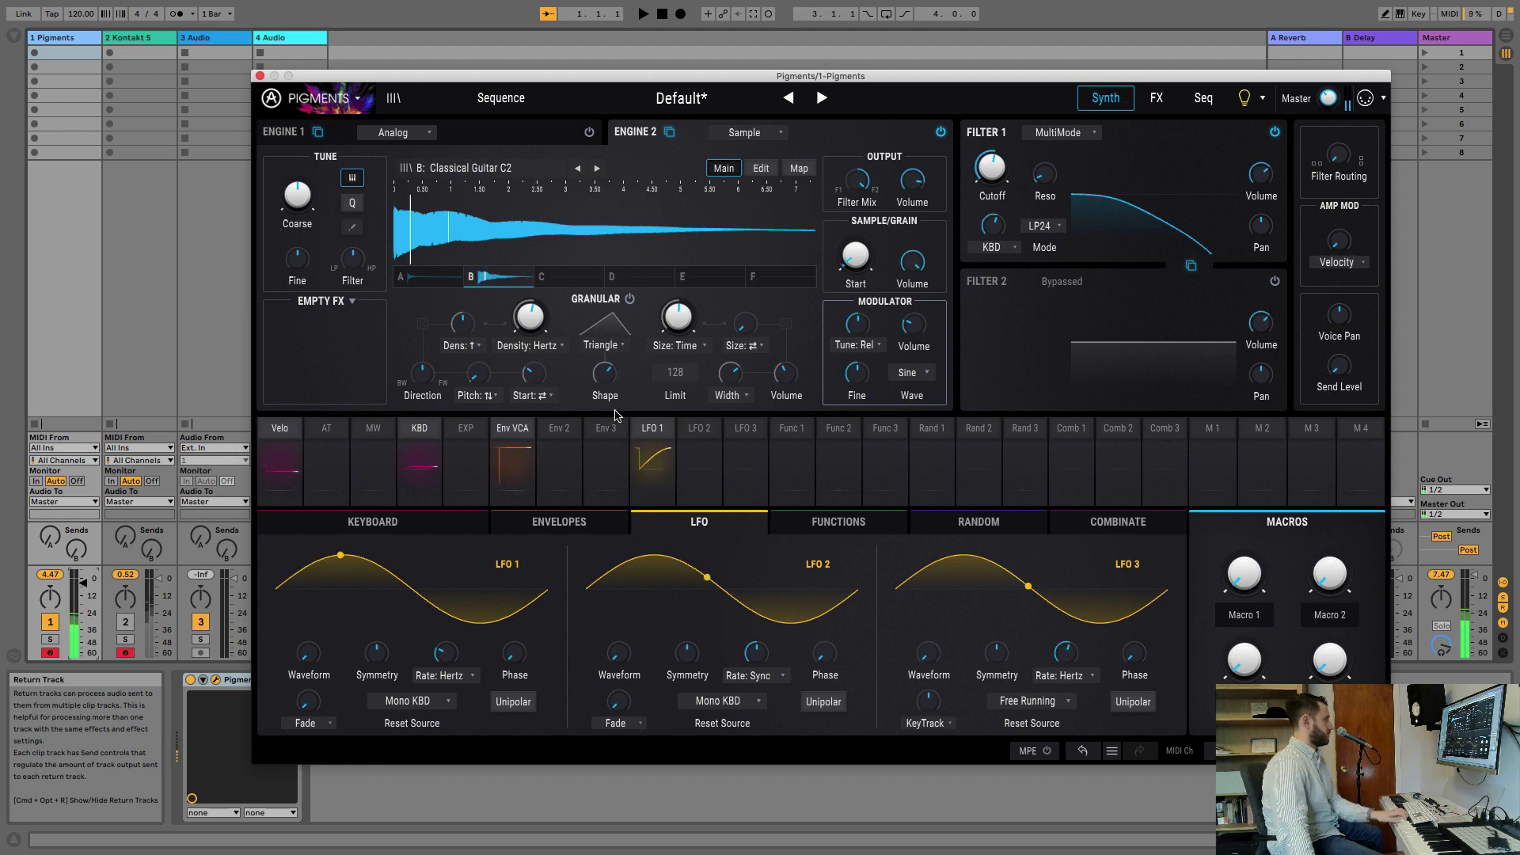
pyautogui.click(776, 171)
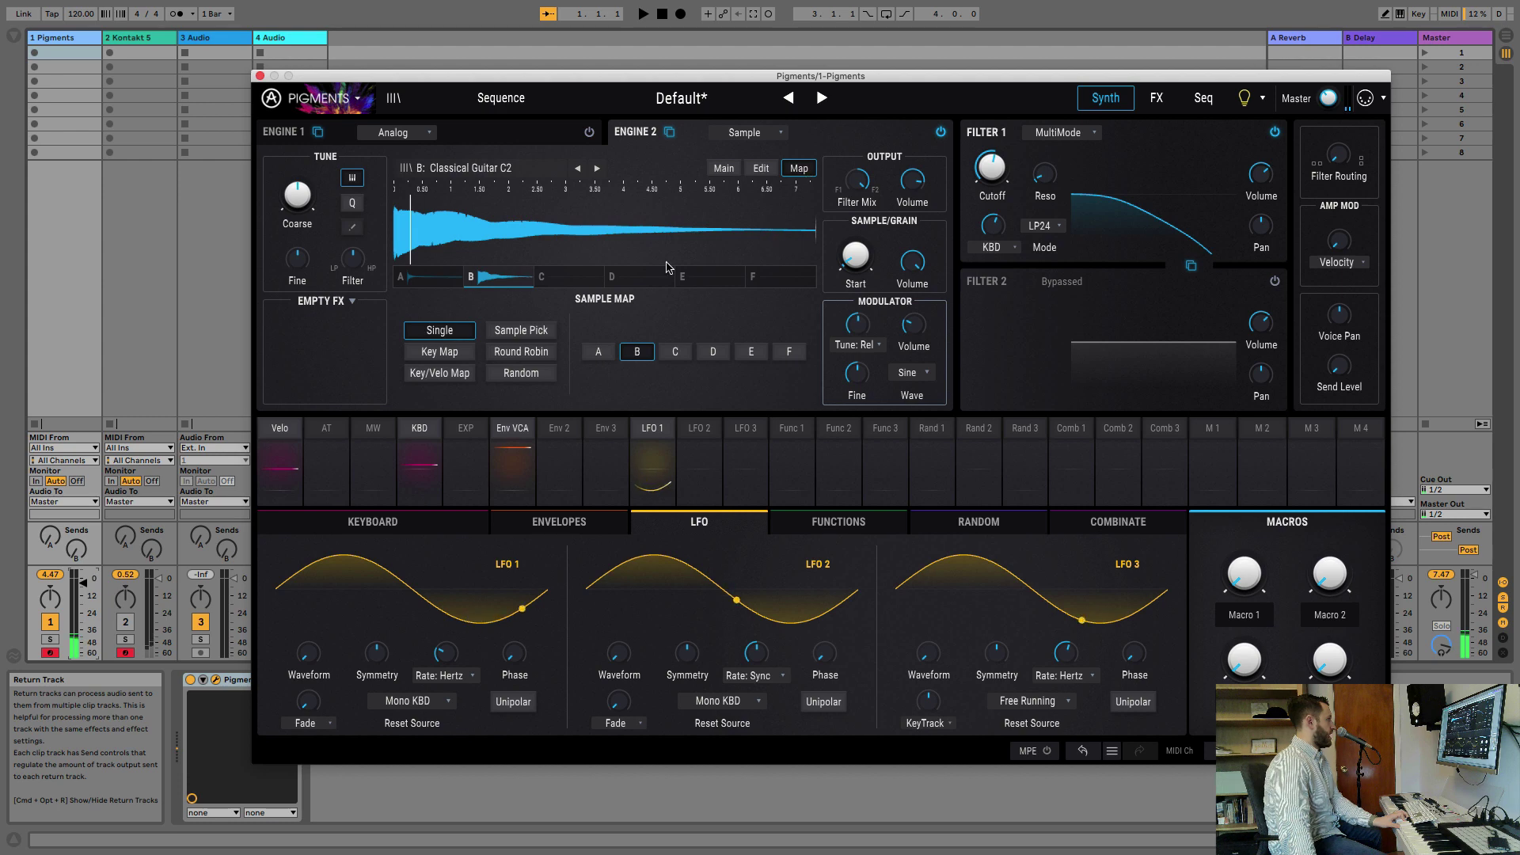
pyautogui.click(530, 378)
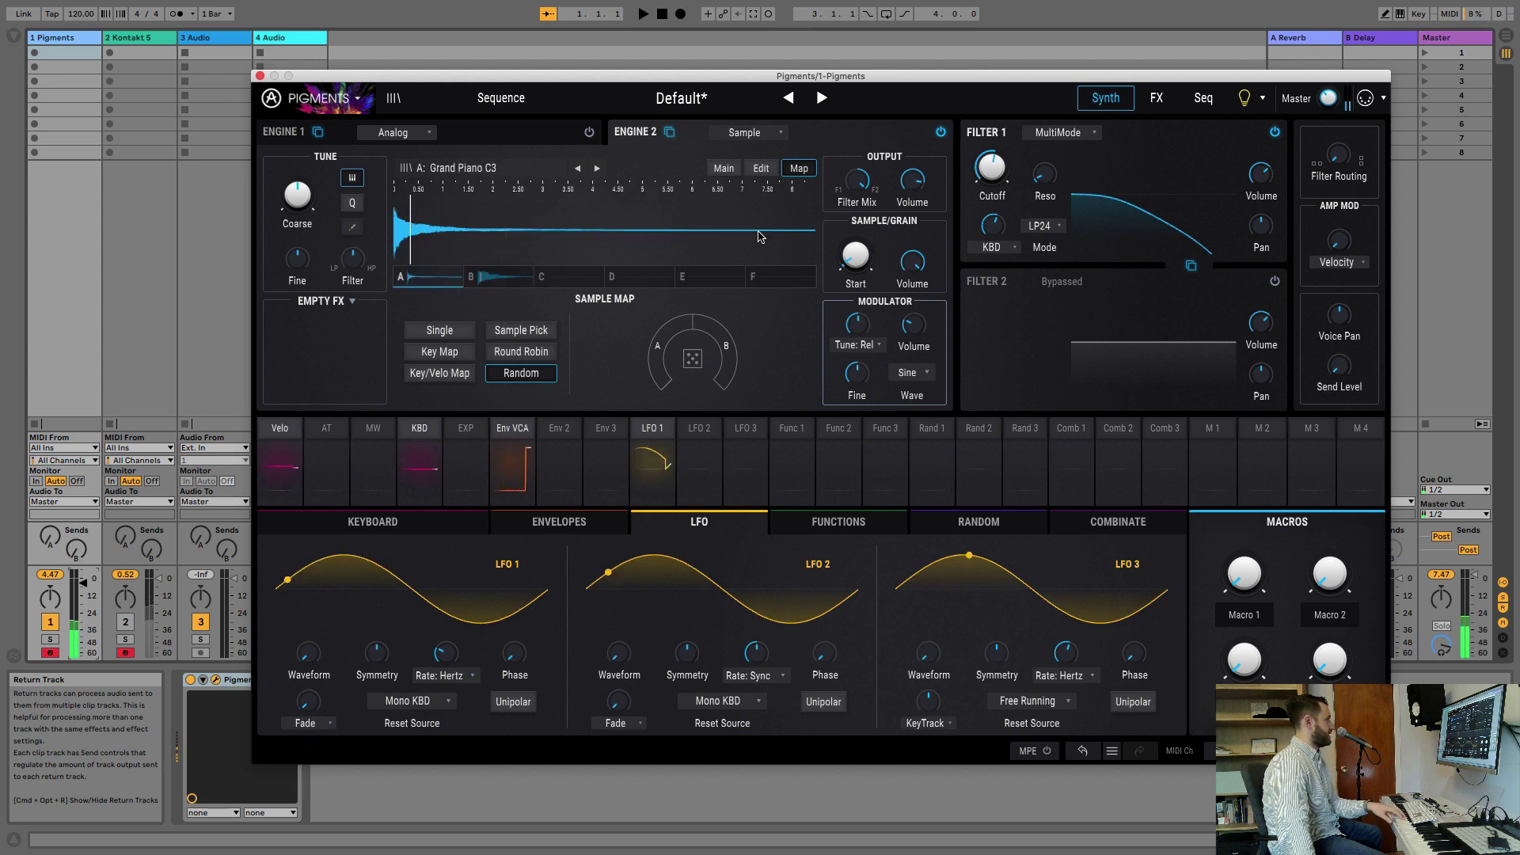
# Turn Granular on for Engine 2 and turn Engine 1 back on
pyautogui.click(724, 168)
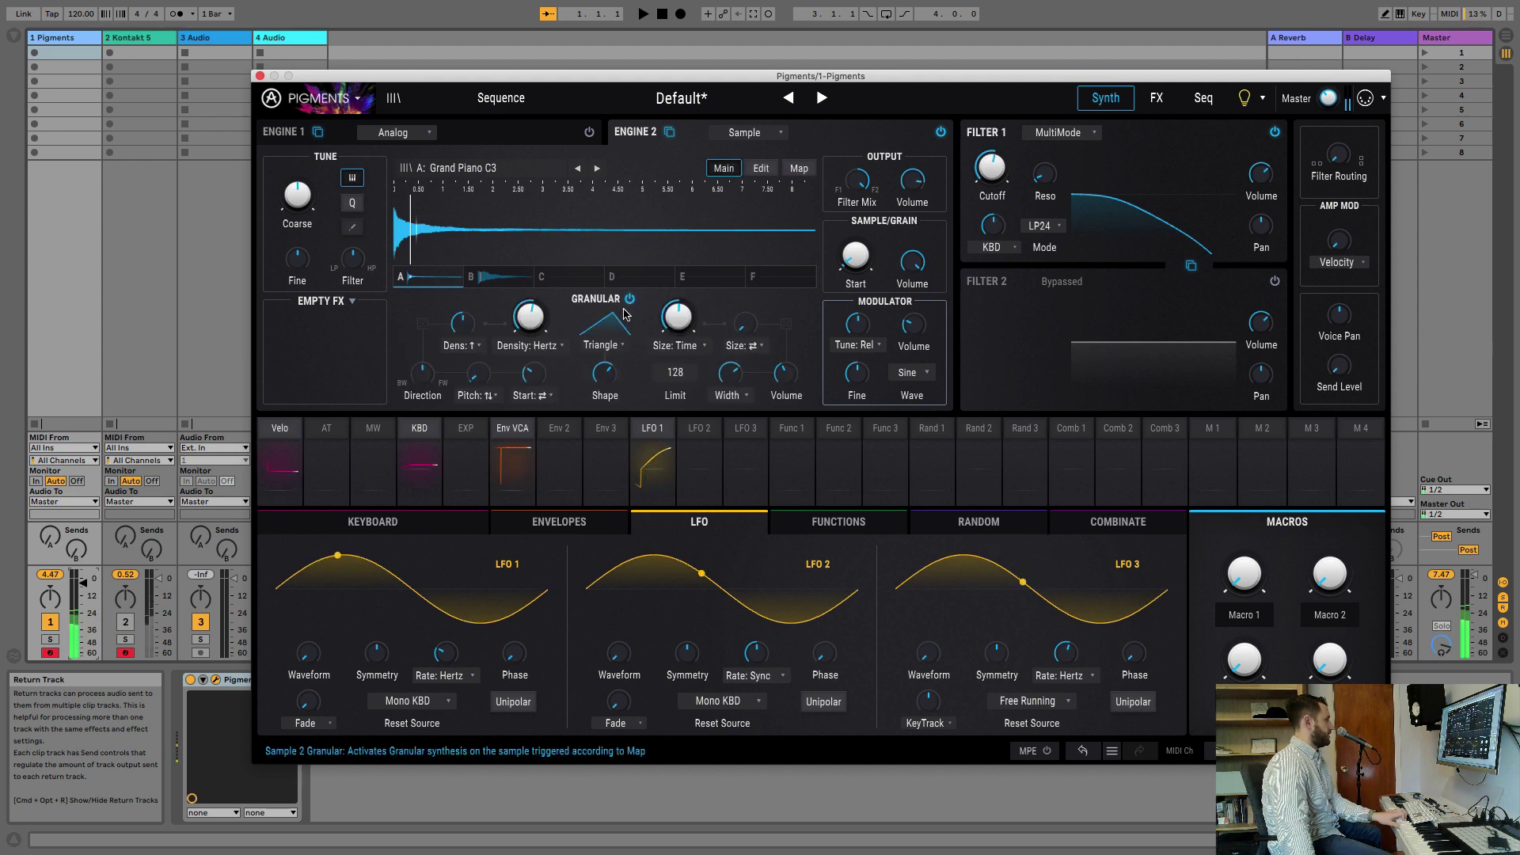
pyautogui.click(444, 279)
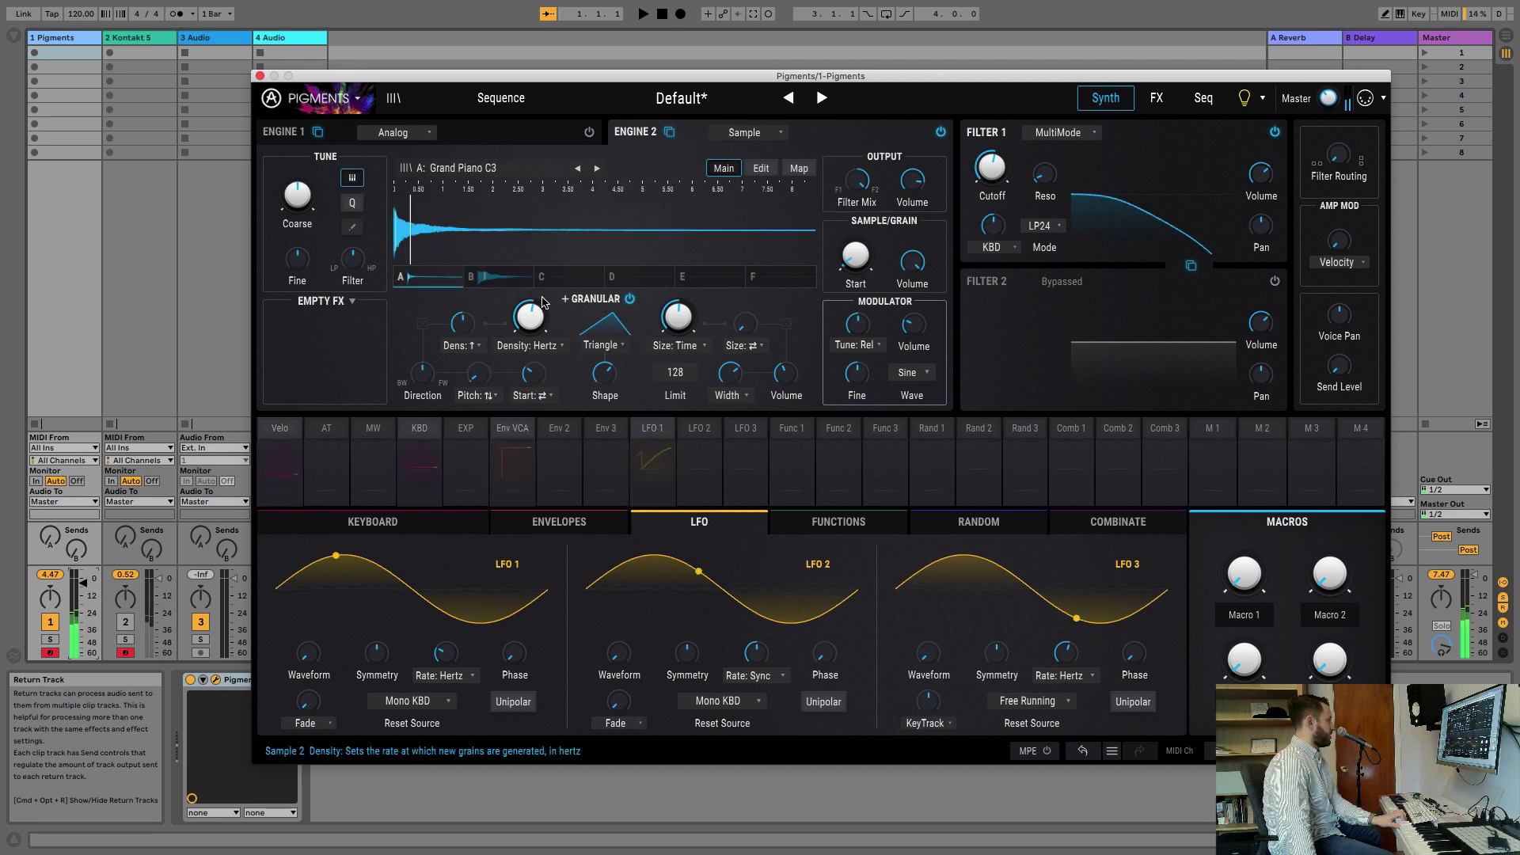
pyautogui.click(589, 132)
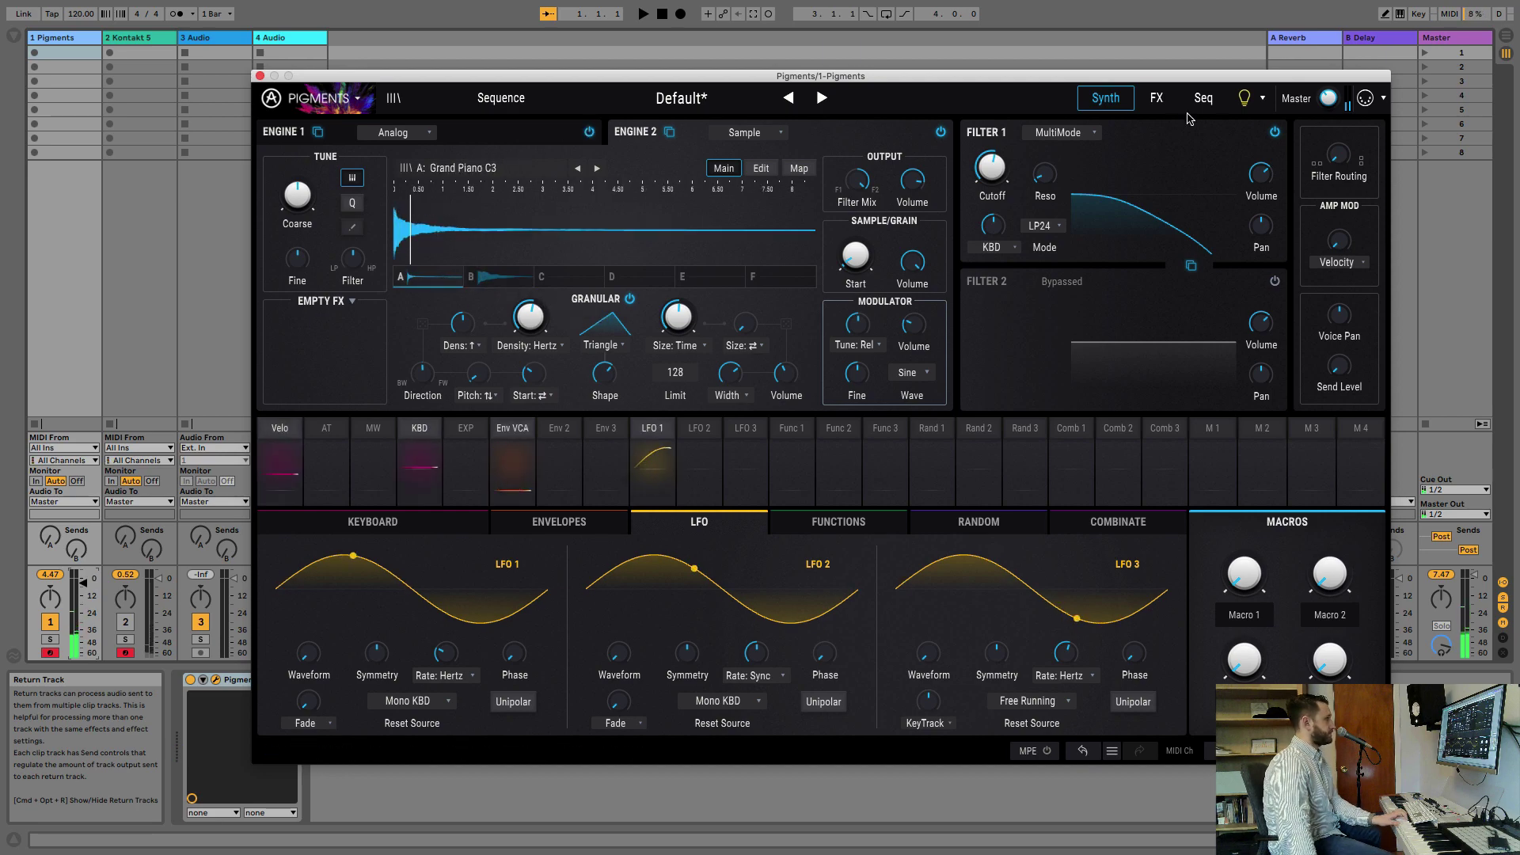
pyautogui.moveTo(1330, 98)
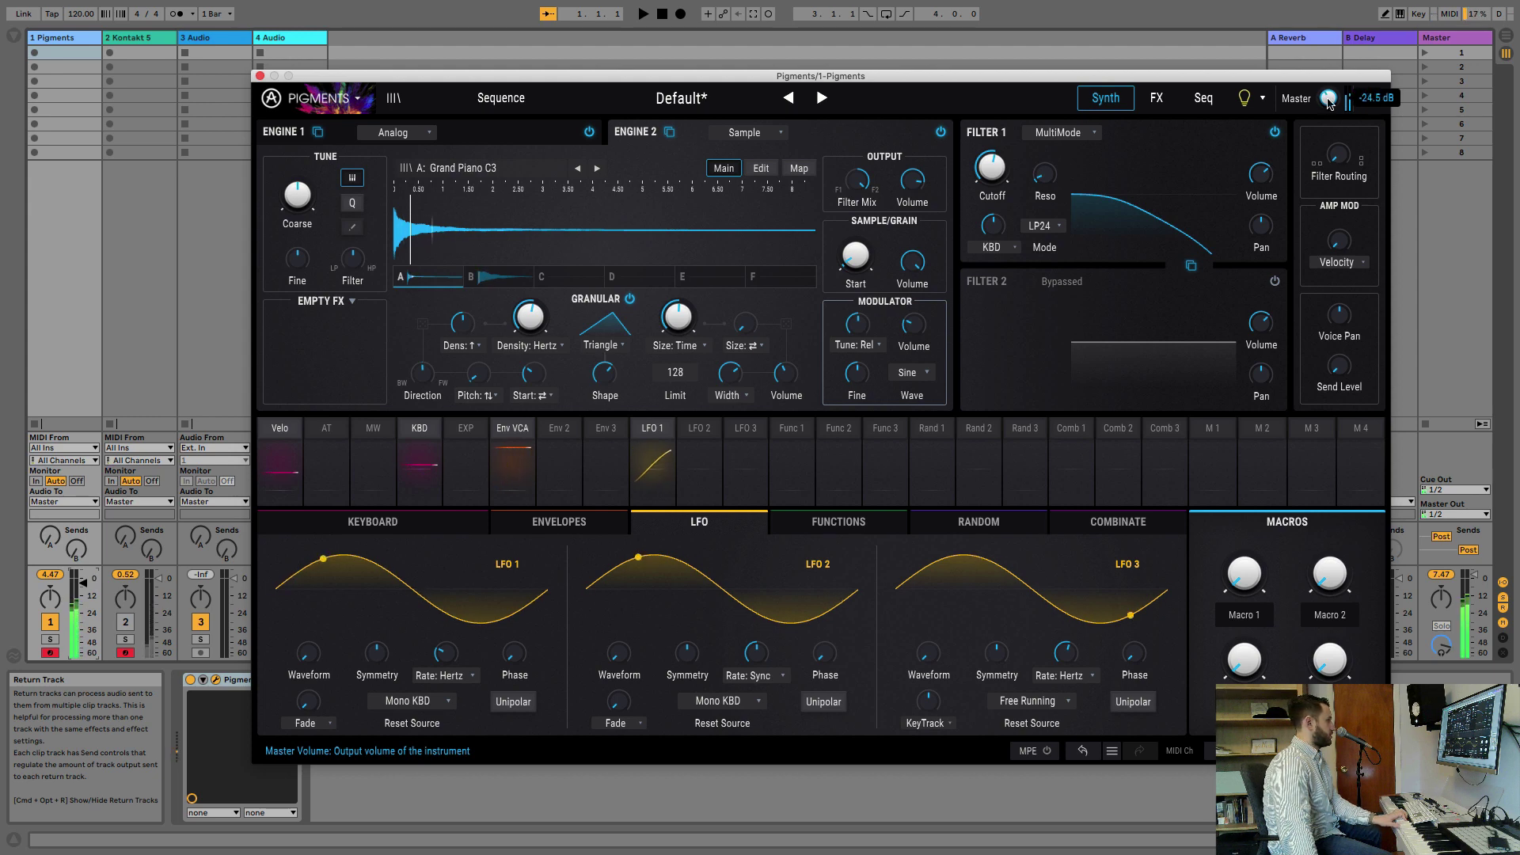
pyautogui.moveTo(1009, 216)
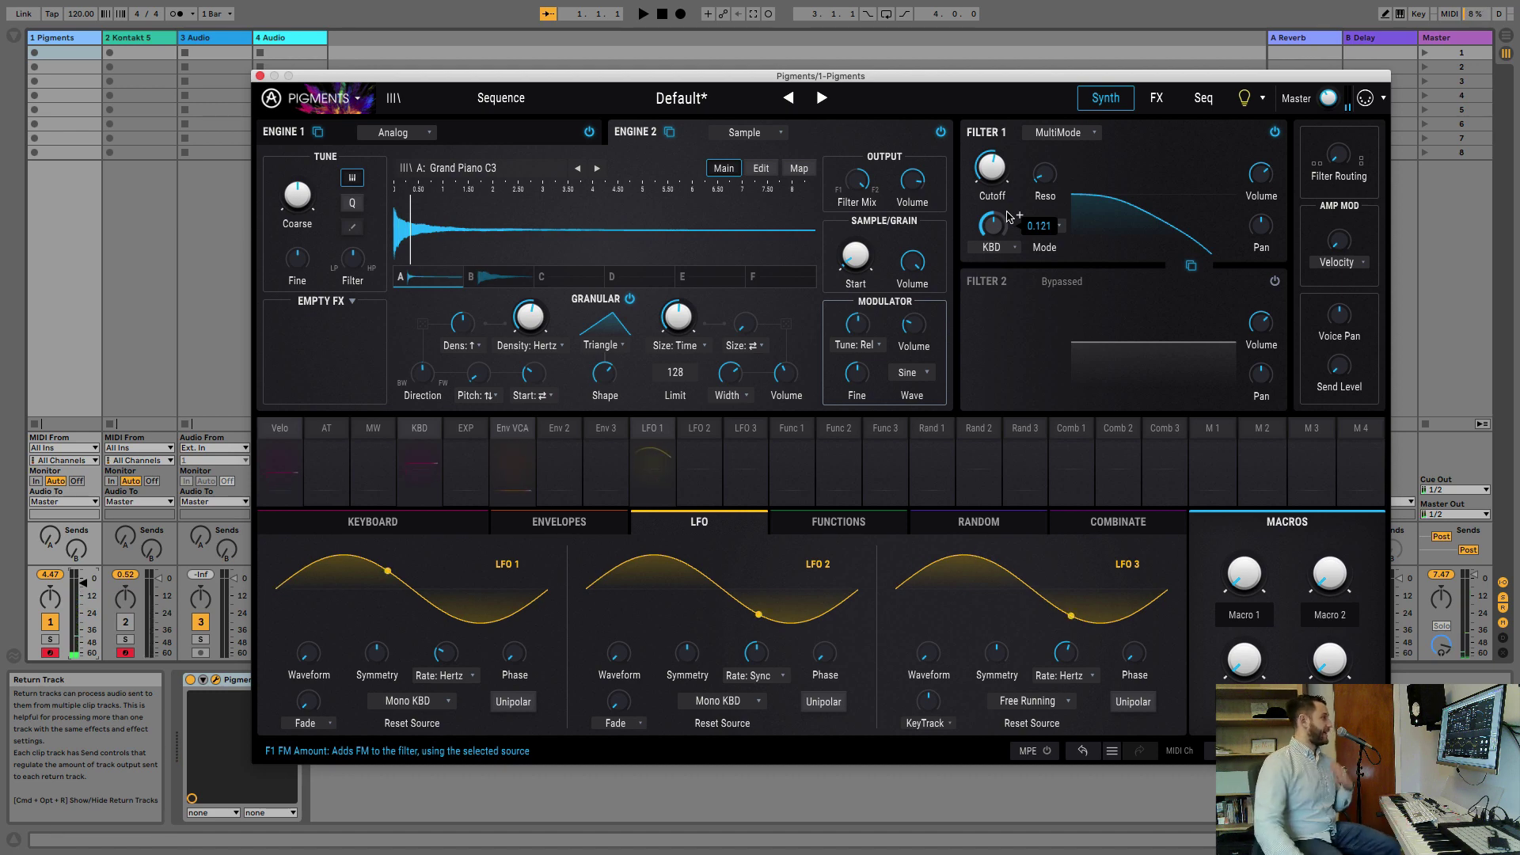
# Raise the dry/wet mix and lengthen the decay of the reverb on FX Bus A
pyautogui.click(1156, 99)
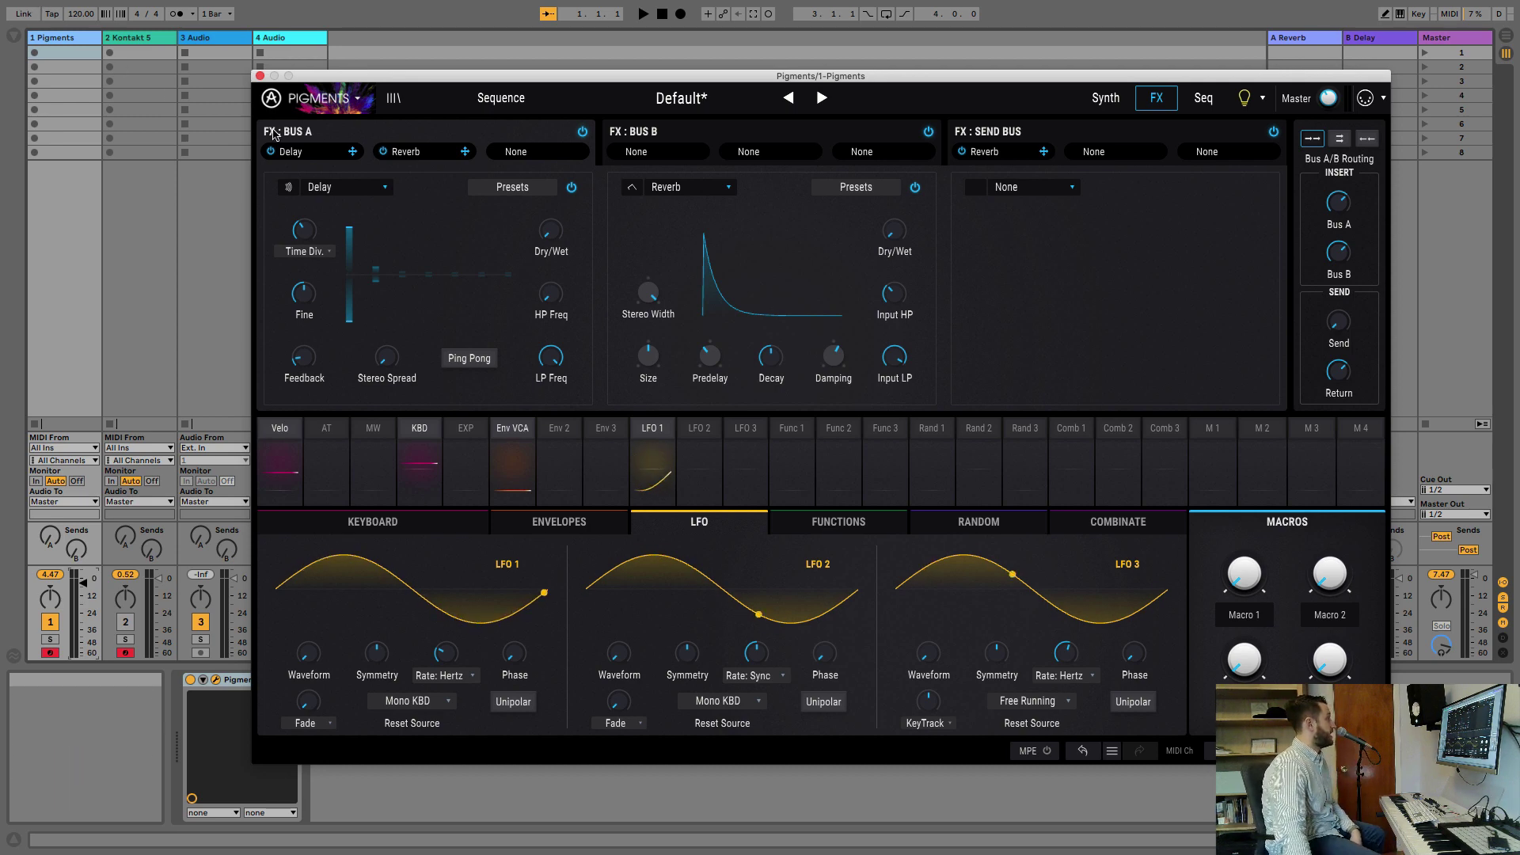
pyautogui.click(356, 187)
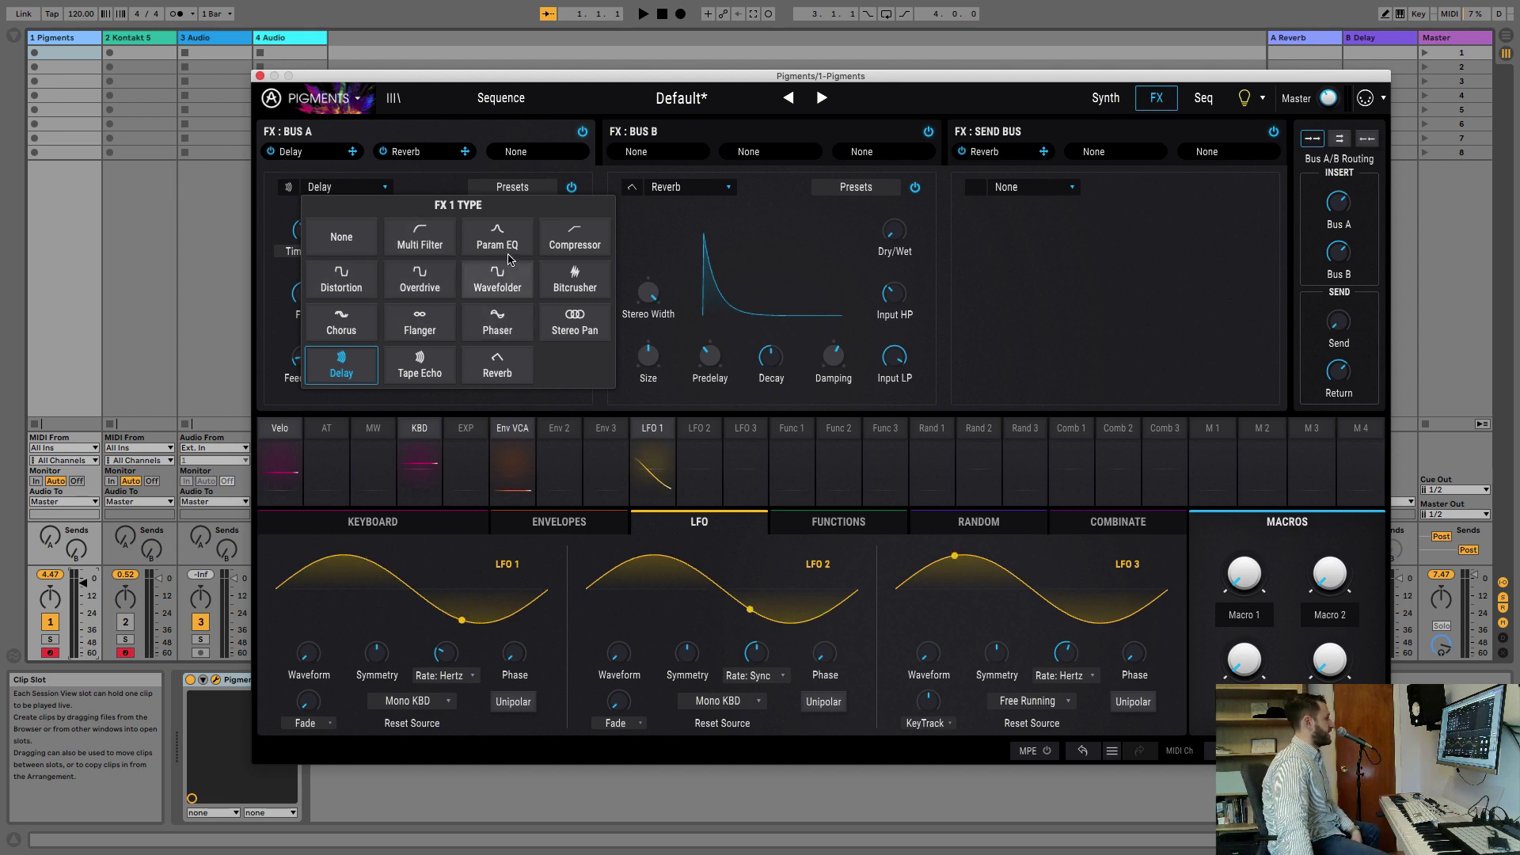
pyautogui.click(635, 237)
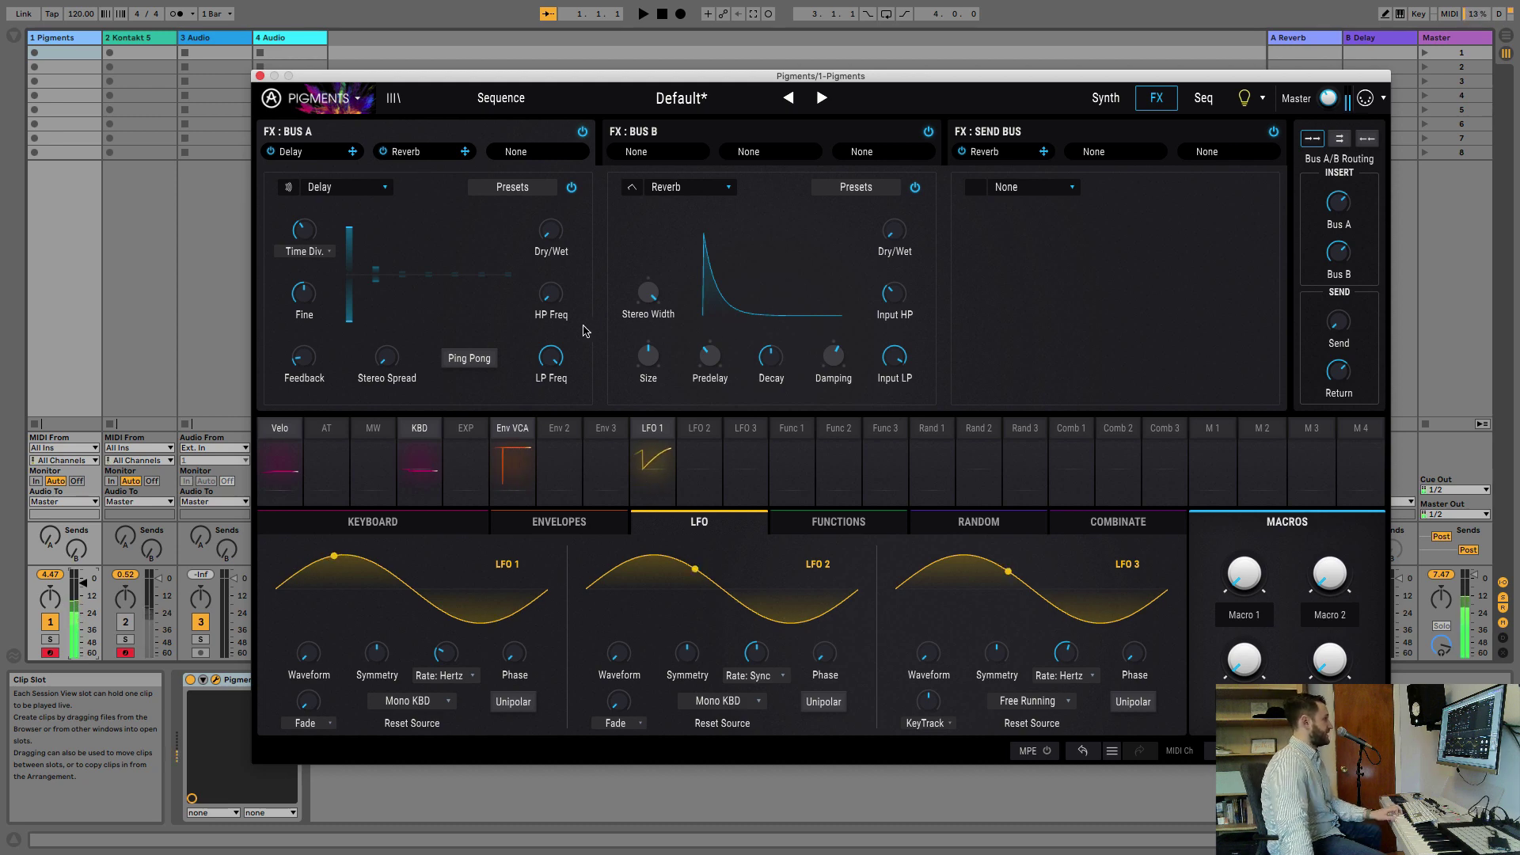
pyautogui.moveTo(895, 230); pyautogui.dragTo(894, 192)
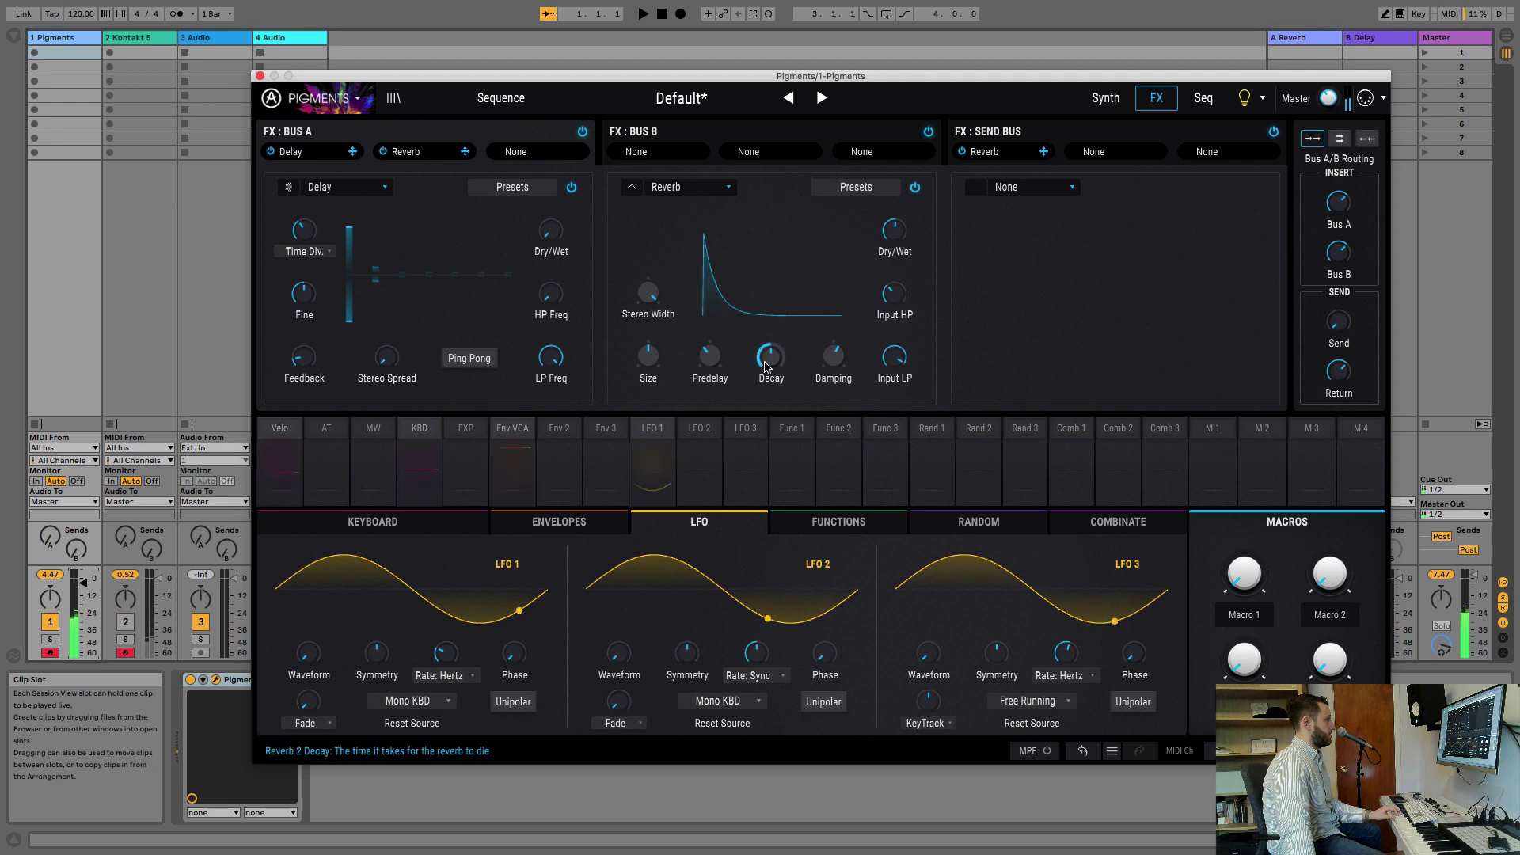
pyautogui.click(707, 360)
pyautogui.moveTo(708, 364); pyautogui.dragTo(648, 297)
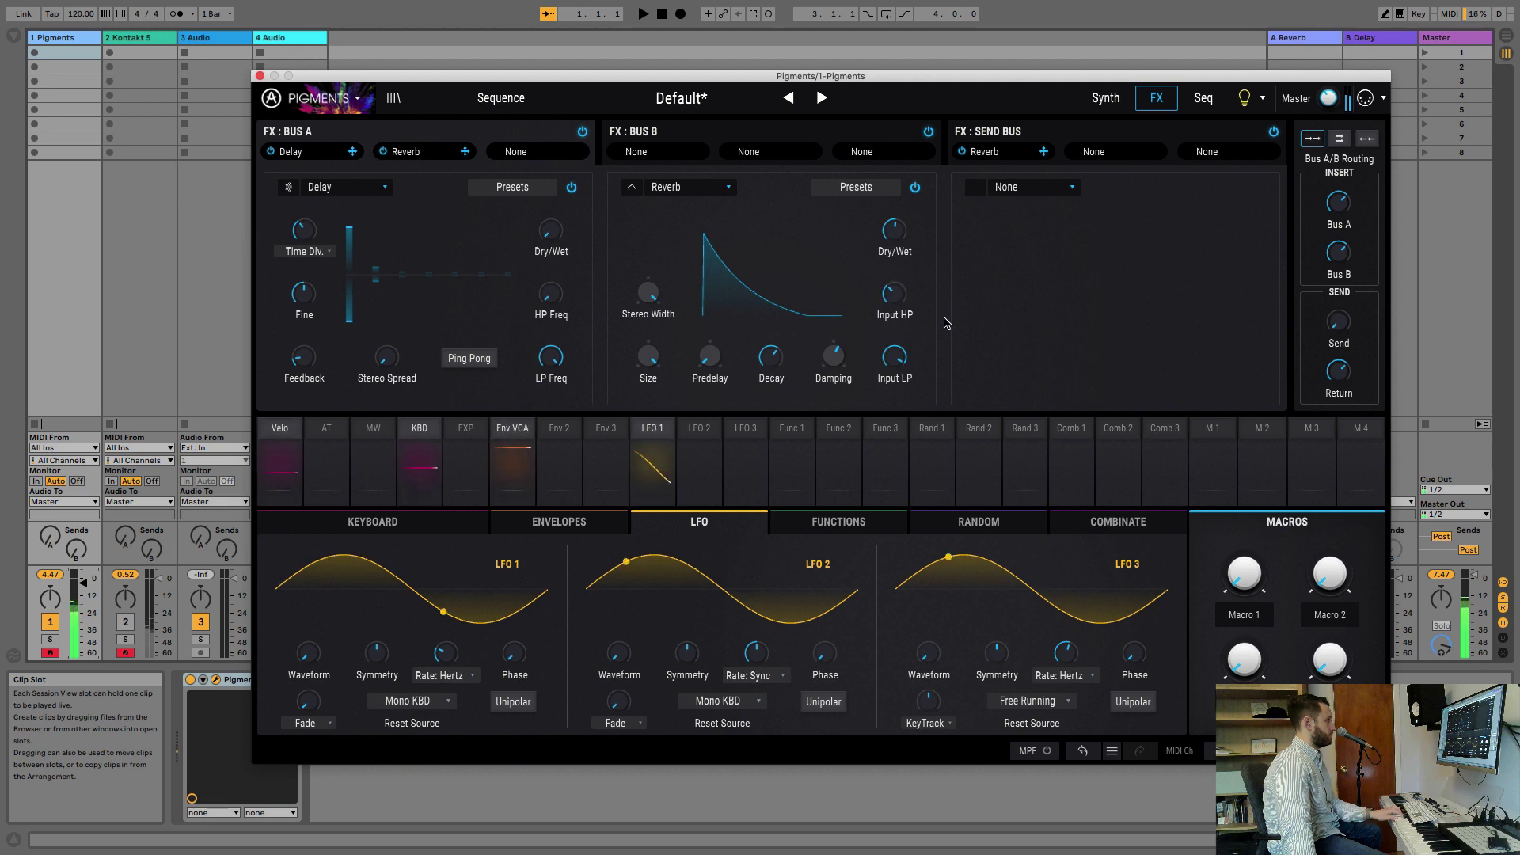
pyautogui.moveTo(905, 234); pyautogui.dragTo(905, 234)
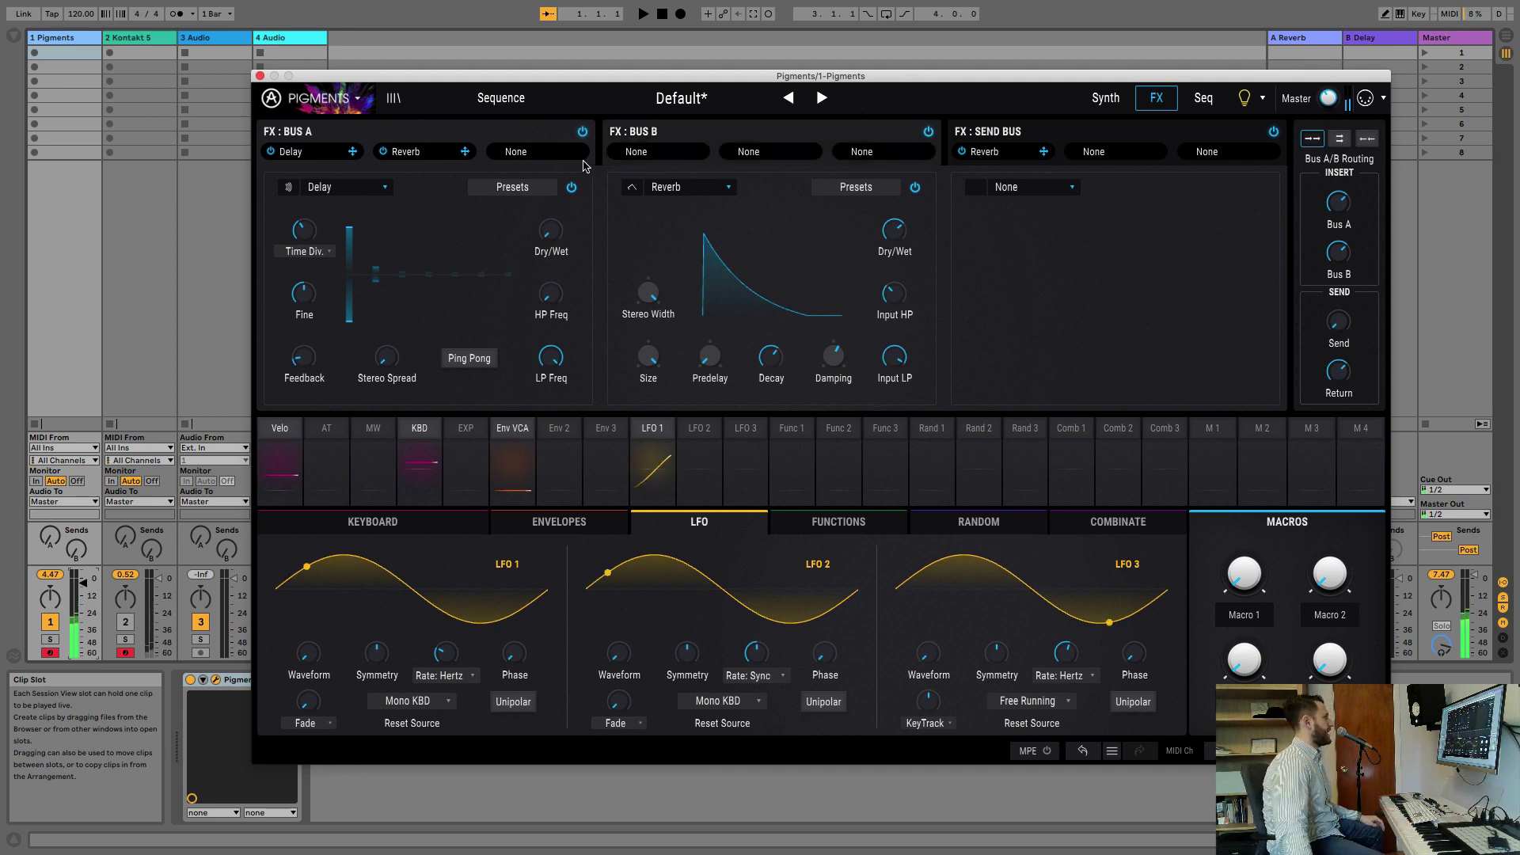
# Add a Compressor to the third effect slot of Bus A and lower its dry/wet mix and threshold
pyautogui.click(1072, 187)
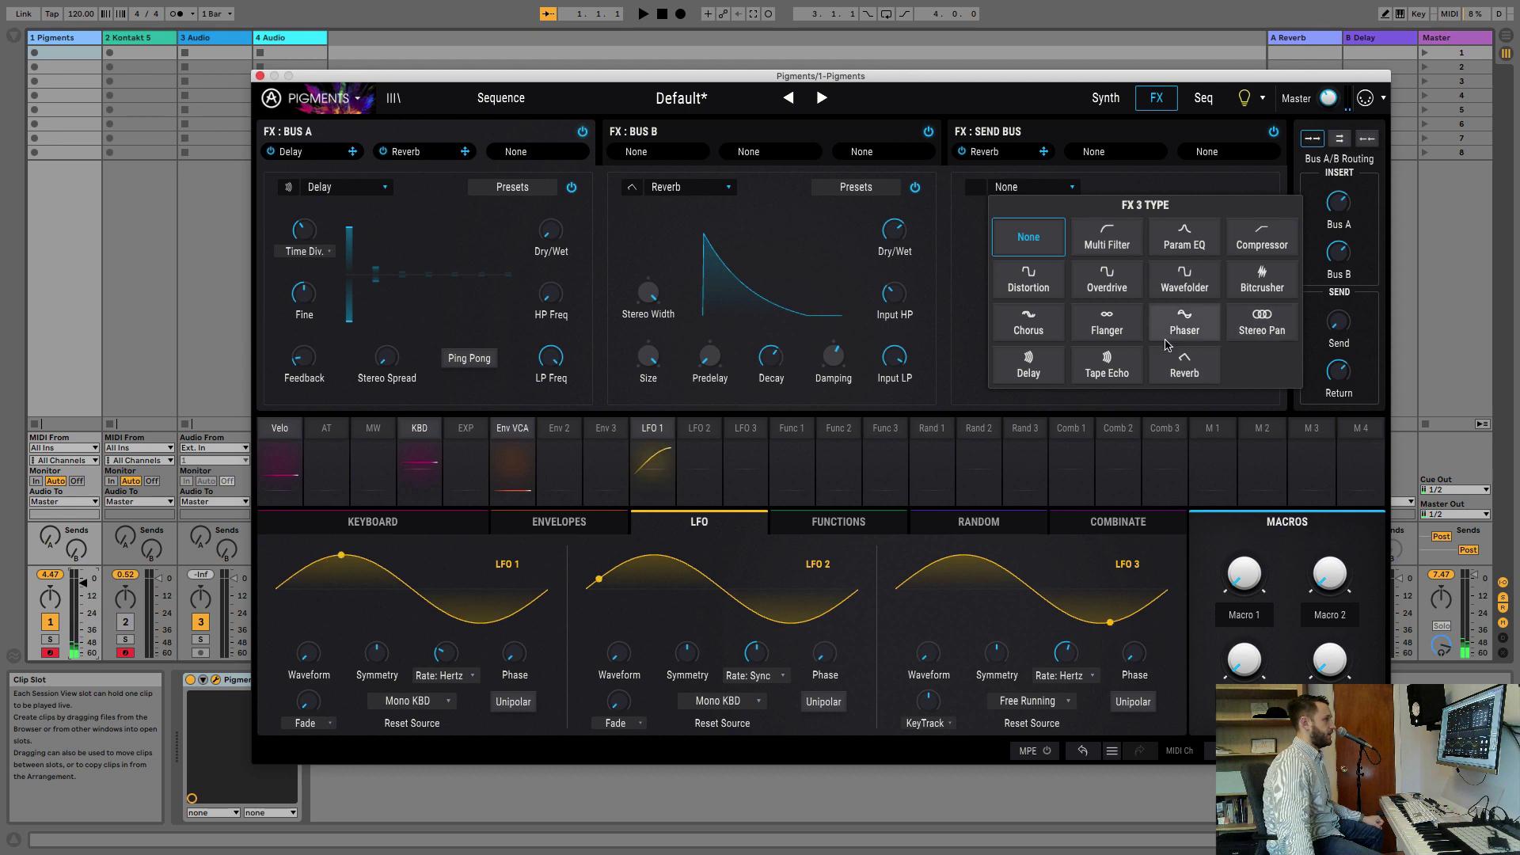
pyautogui.click(1261, 237)
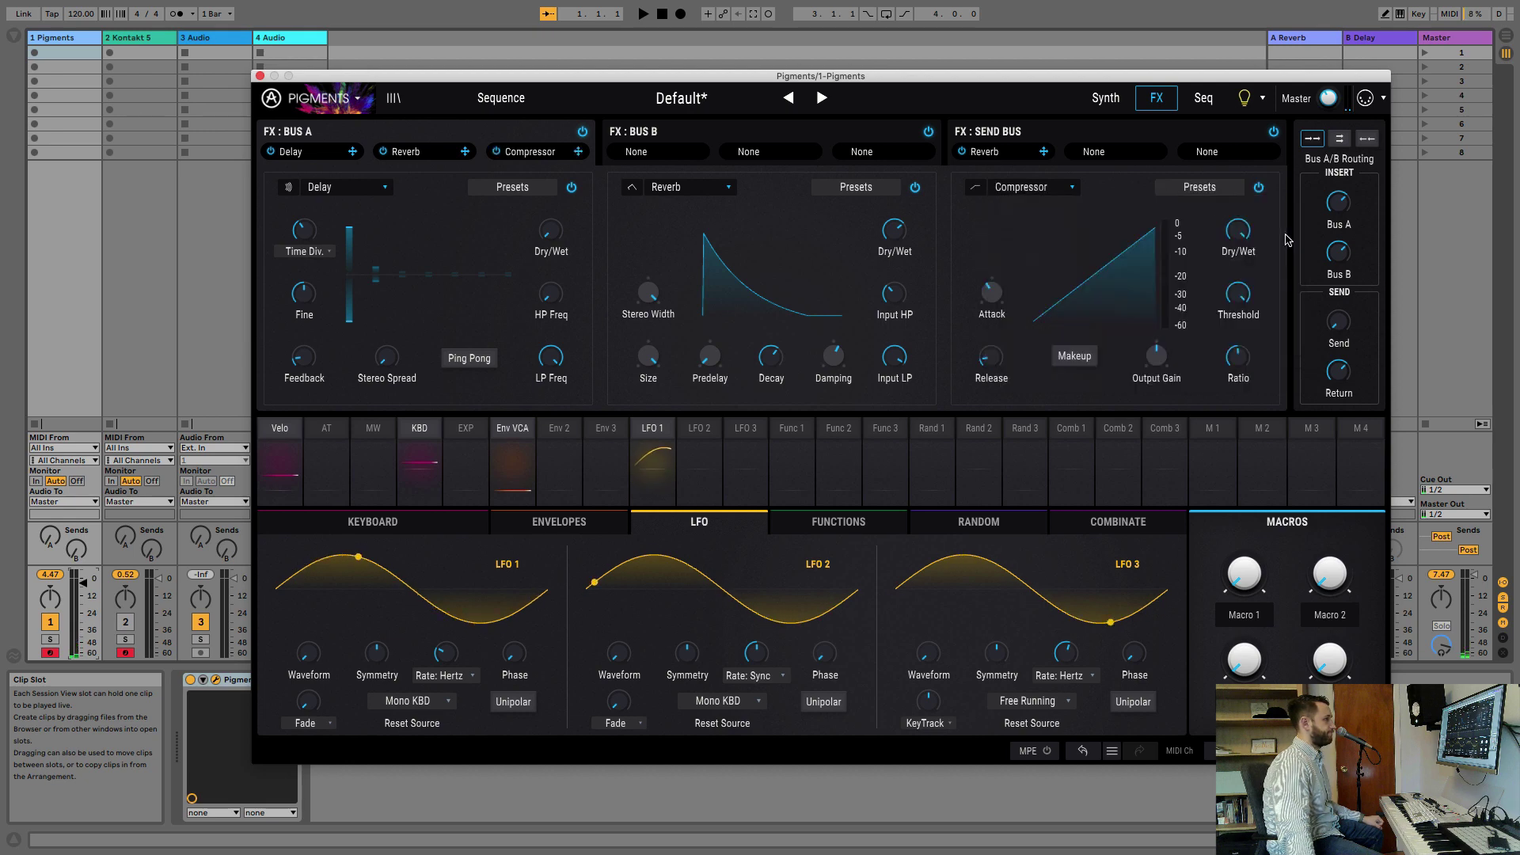
pyautogui.moveTo(1242, 234); pyautogui.dragTo(1238, 313)
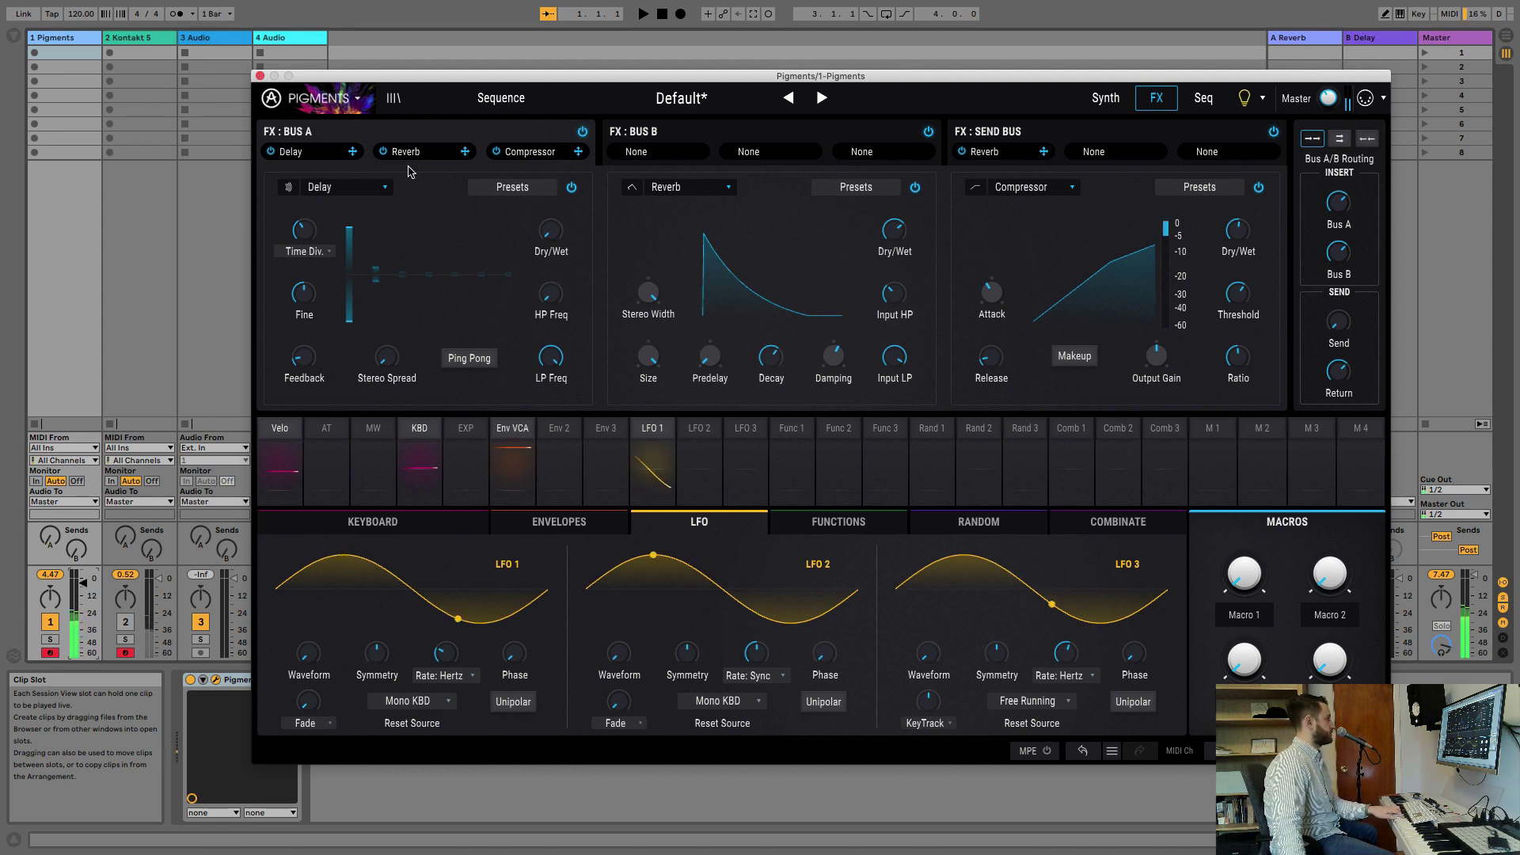
# Raise Filter 1's cutoff to 6609 Hz
pyautogui.click(1102, 98)
pyautogui.moveTo(1001, 178); pyautogui.dragTo(1001, 151)
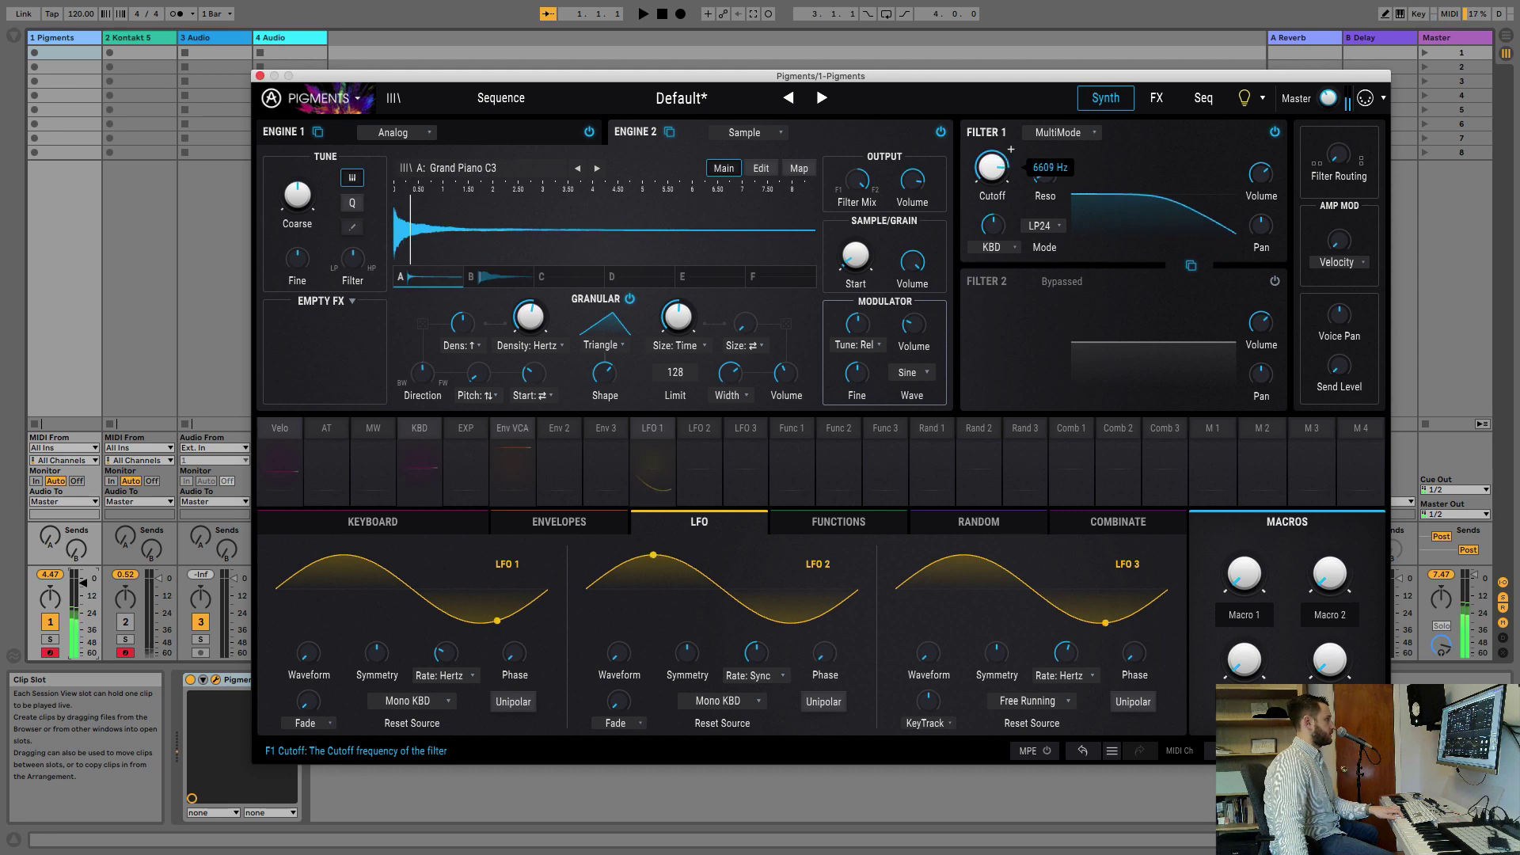
# Hide the Pigments window, raise the 1 Pigments track volume in the Live mixer, and show the plug-in again
pyautogui.click(258, 77)
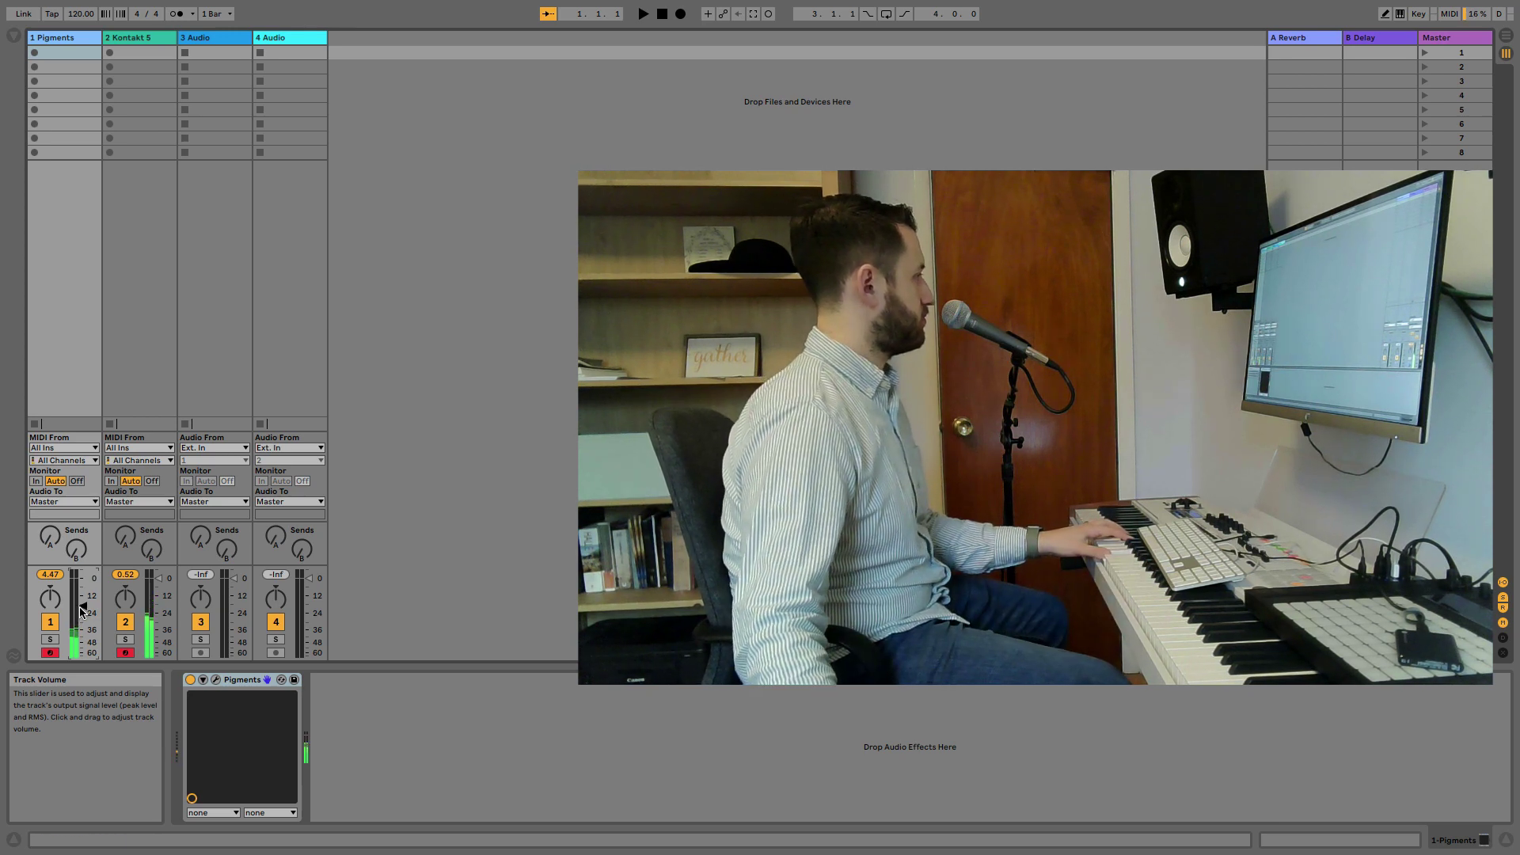
pyautogui.moveTo(79, 609); pyautogui.dragTo(83, 597)
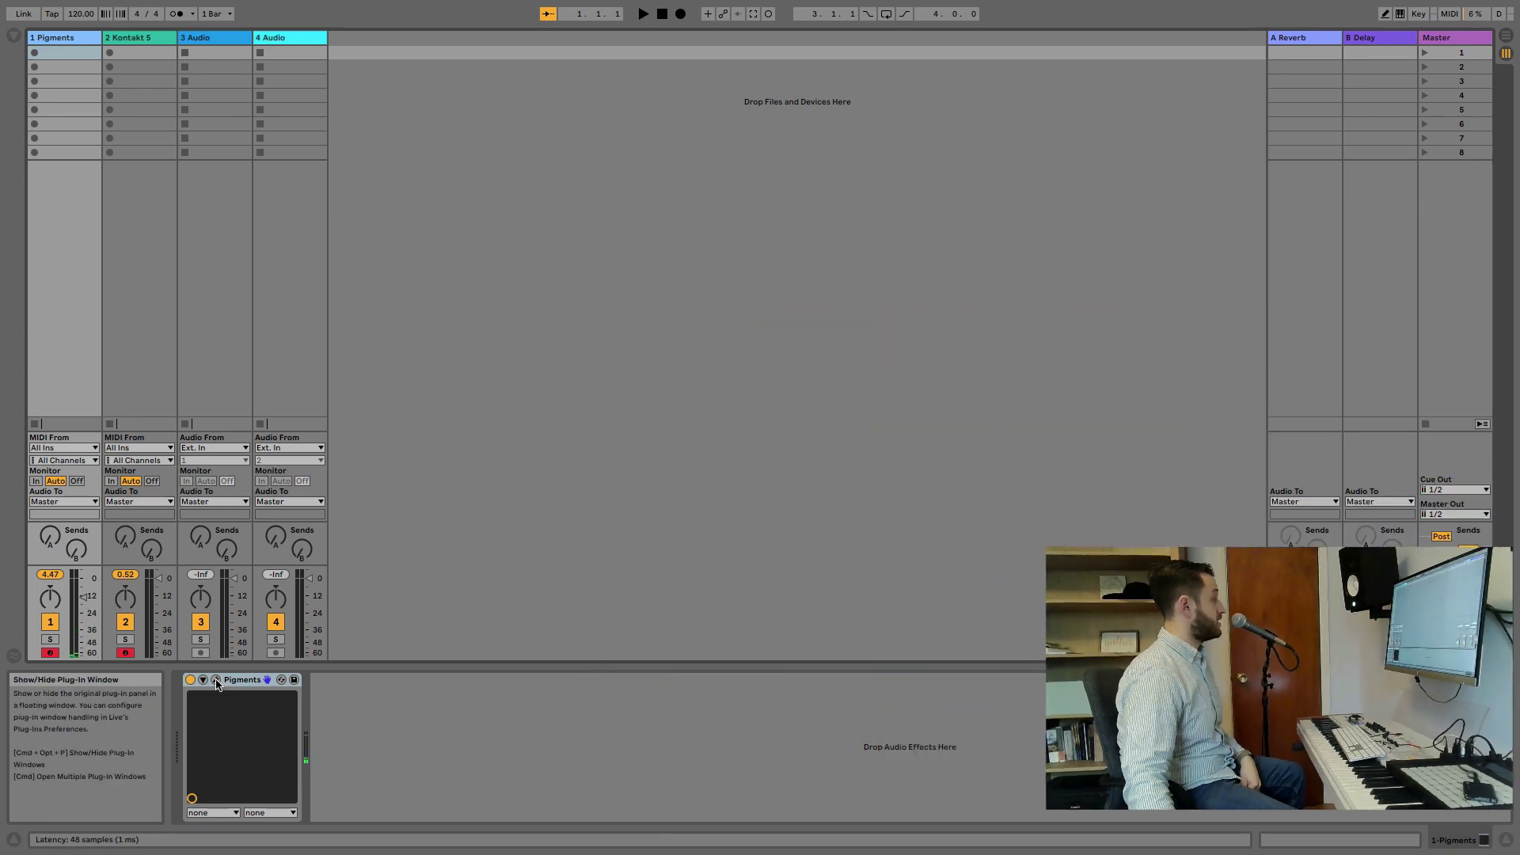
pyautogui.click(216, 680)
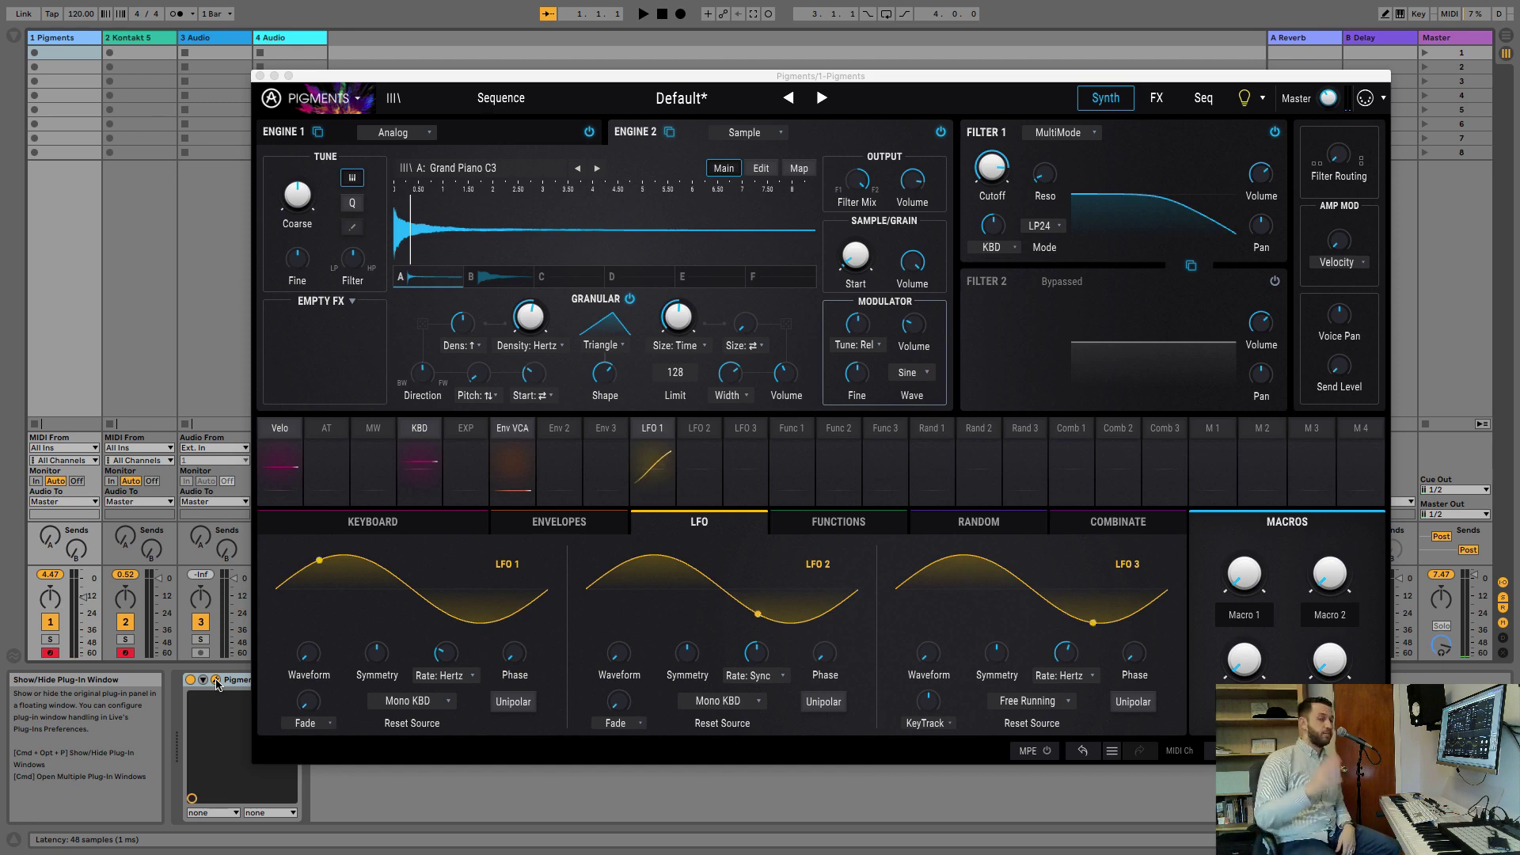